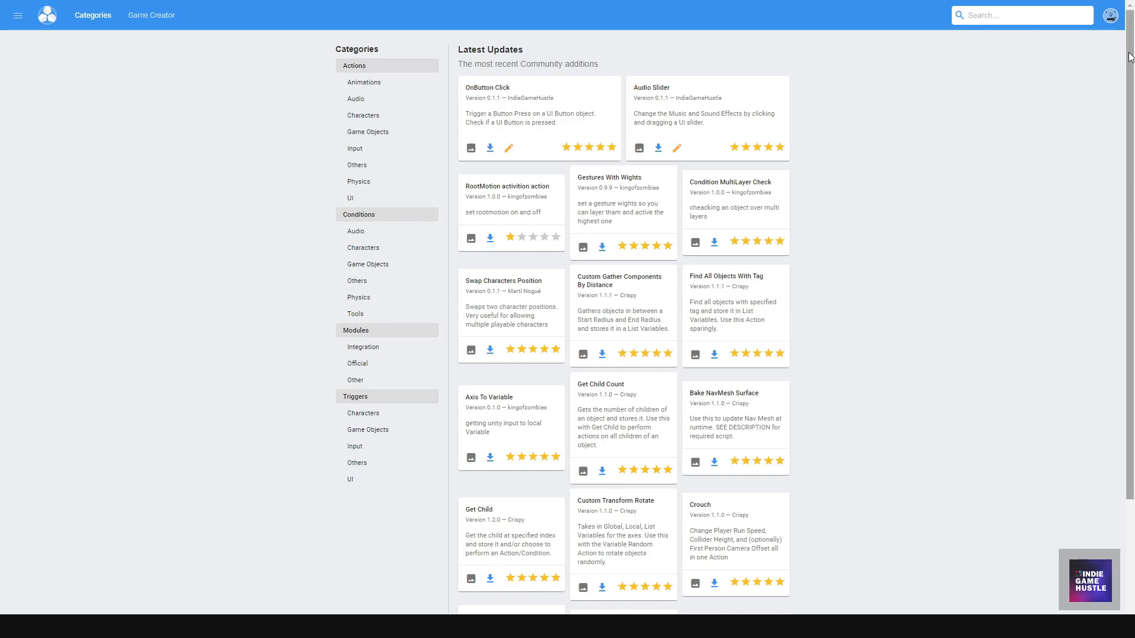
drag(1128, 52, 1108, 189)
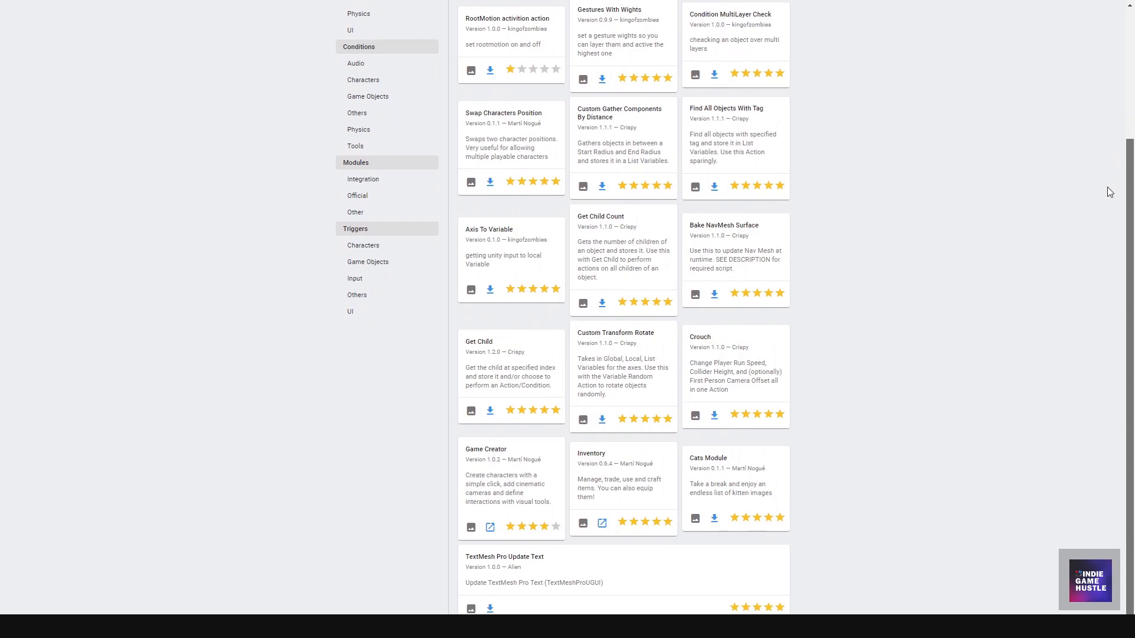
drag(1107, 184, 1080, 44)
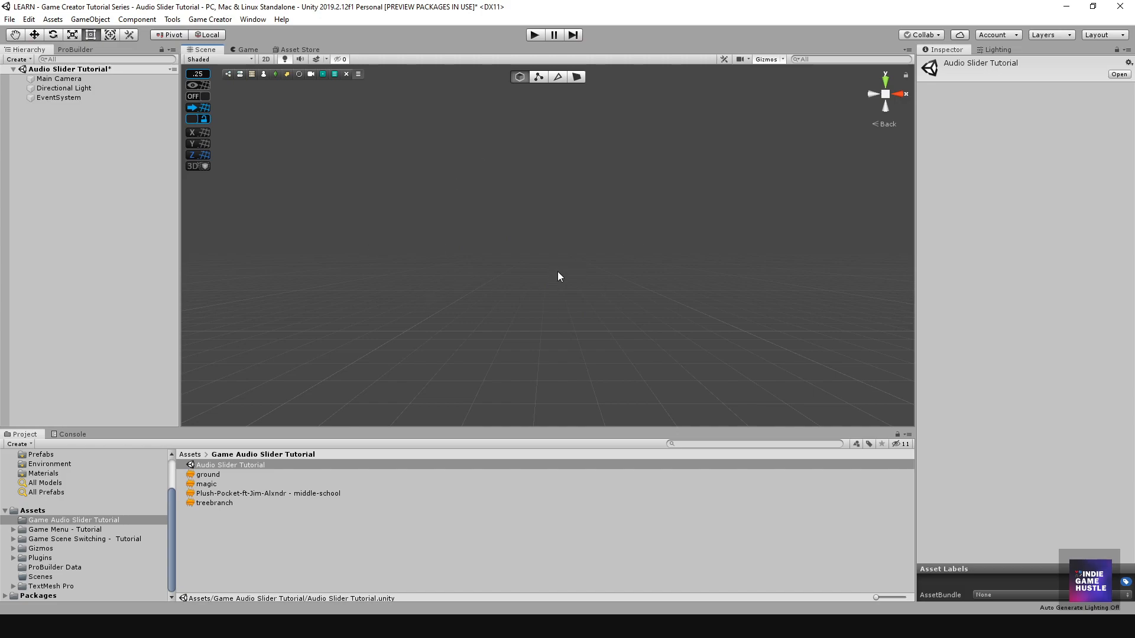
Add a UI Panel to the Audio Slider Tutorial scene
right_click(77, 150)
mouse_move(127, 301)
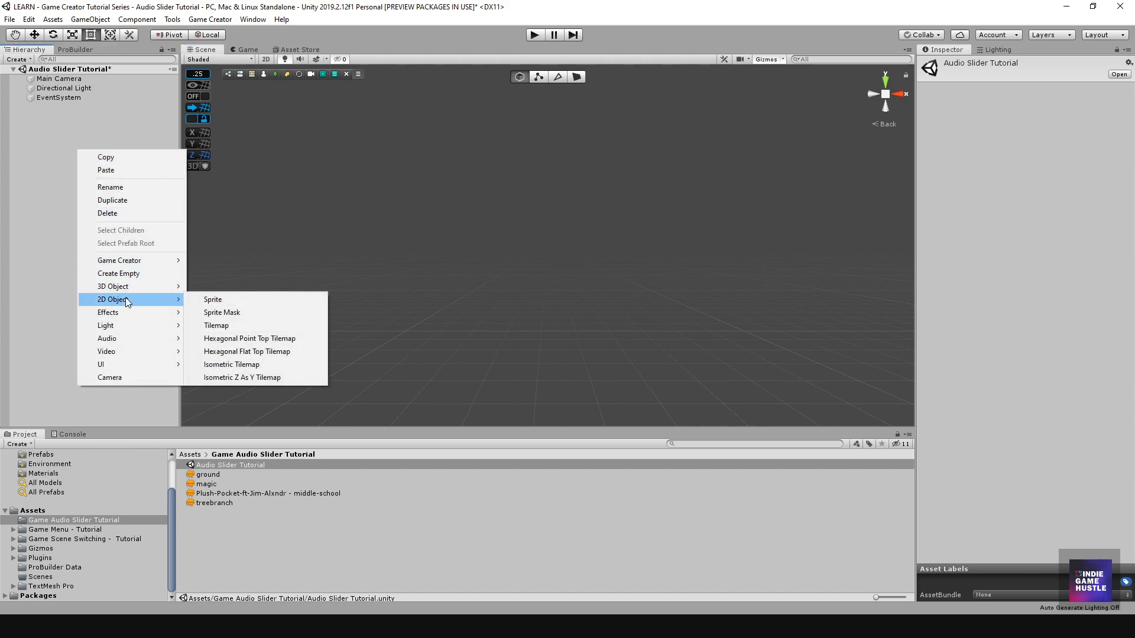
mouse_move(130, 365)
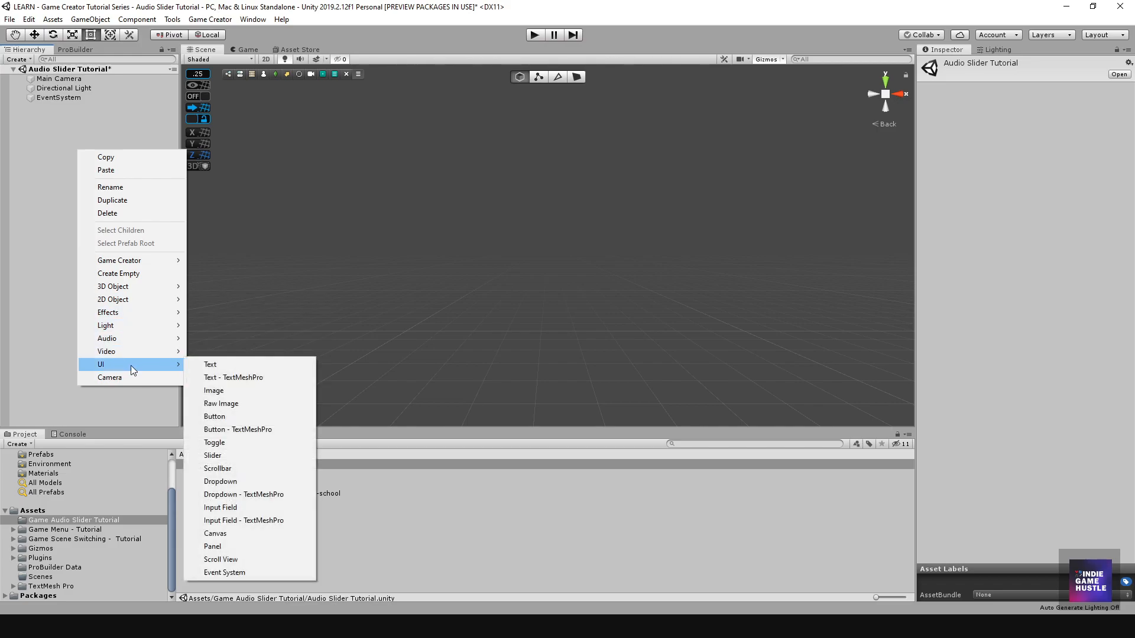
click(225, 546)
scroll(489, 230, up, 4)
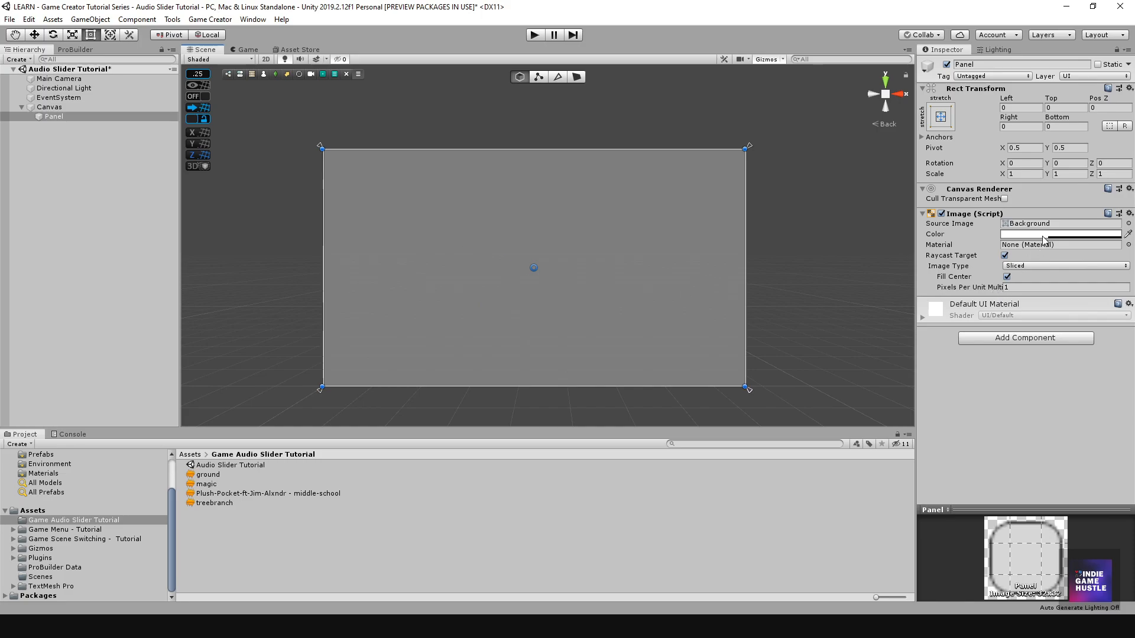
Set the panel's image color to near-black 161616 with full opacity, alpha 255
click(1058, 234)
click(703, 386)
drag(704, 387, 782, 396)
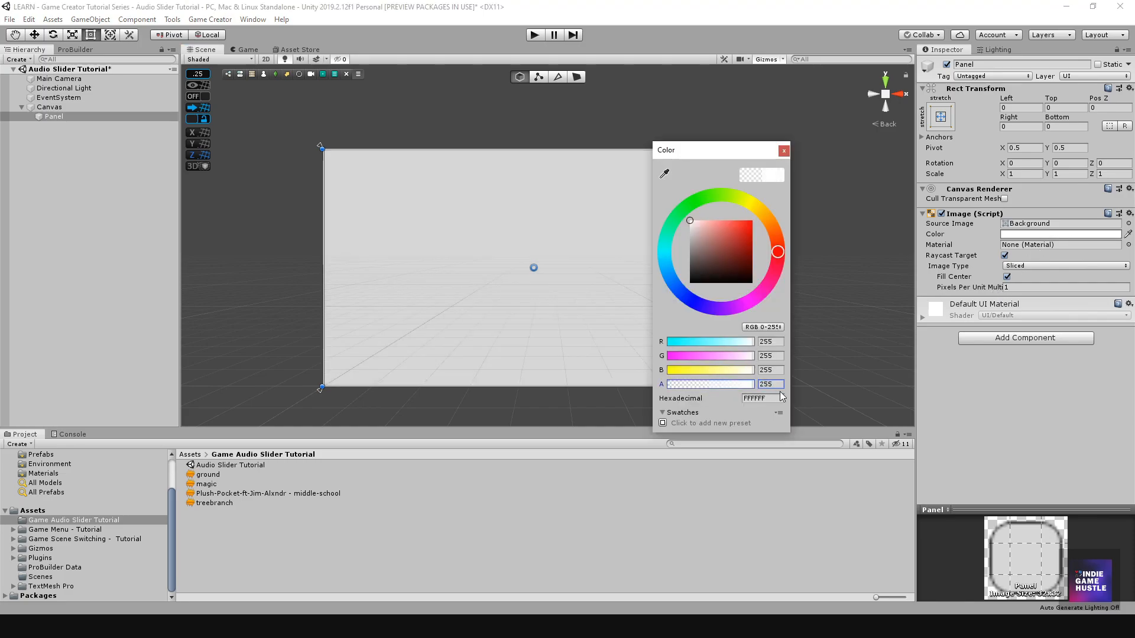
drag(715, 242, 693, 283)
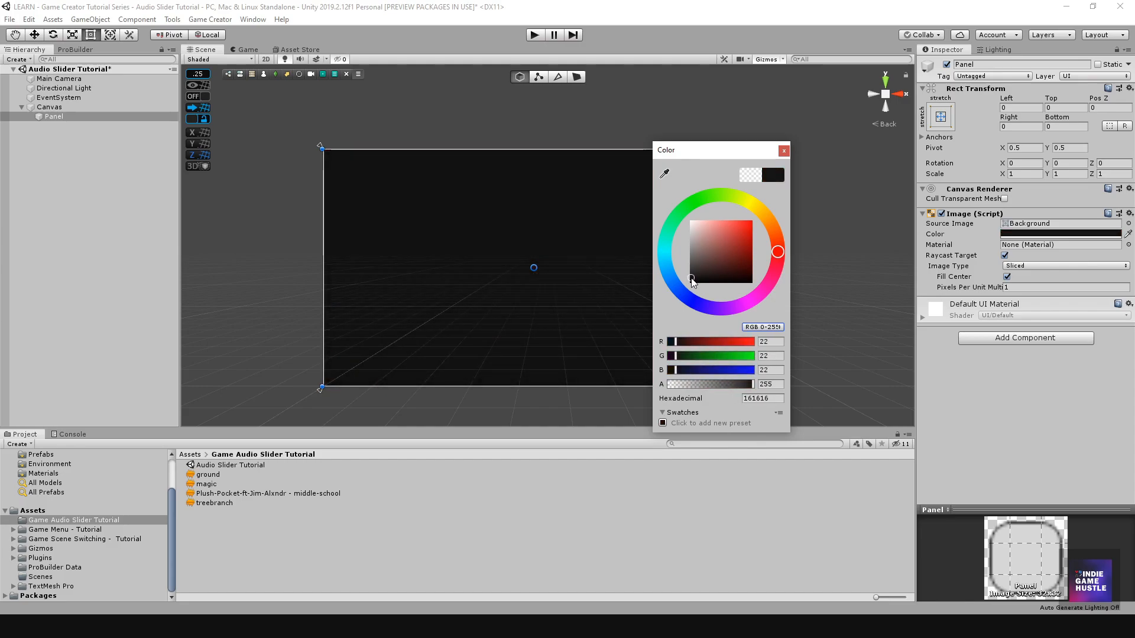
click(784, 150)
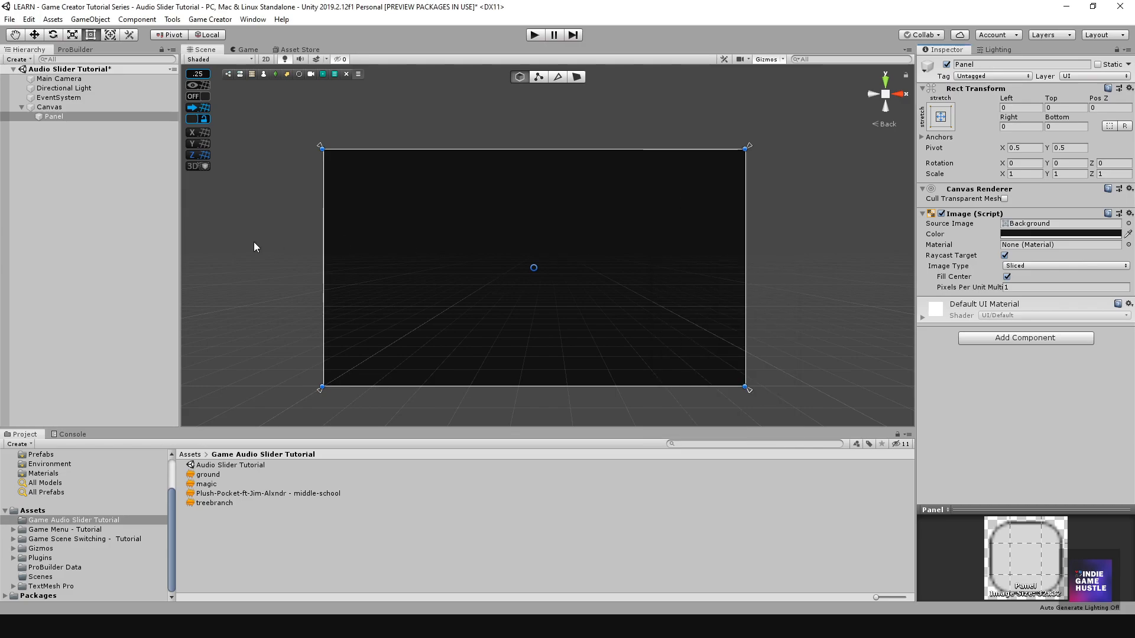
Add a TextMeshPro text object under the Canvas and set its text to SOUND
right_click(62, 108)
mouse_move(144, 323)
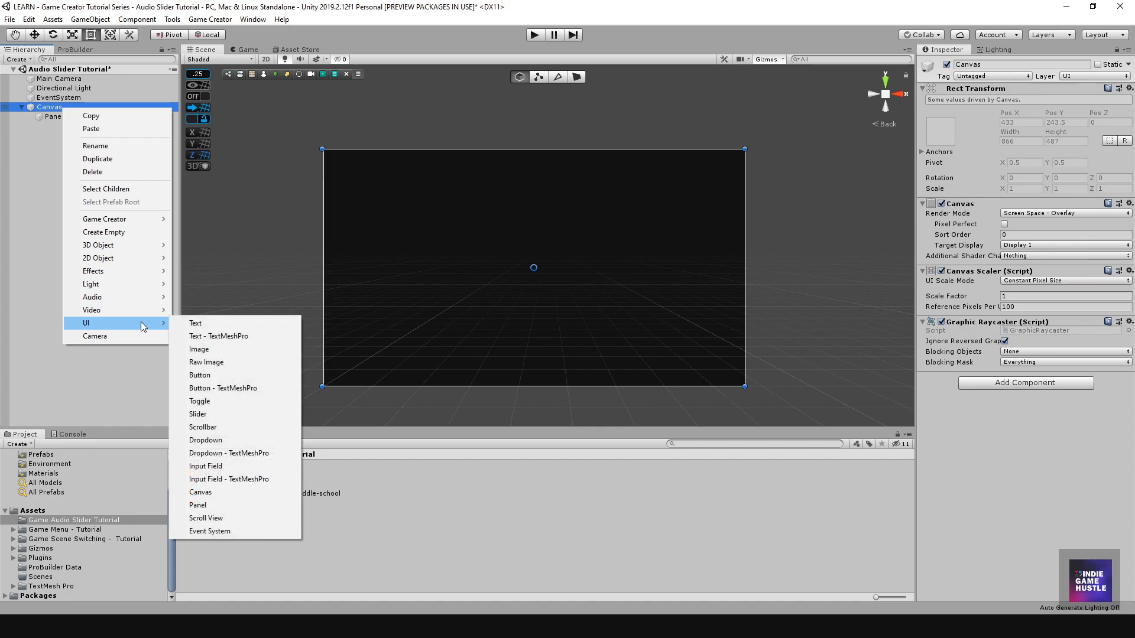
click(237, 336)
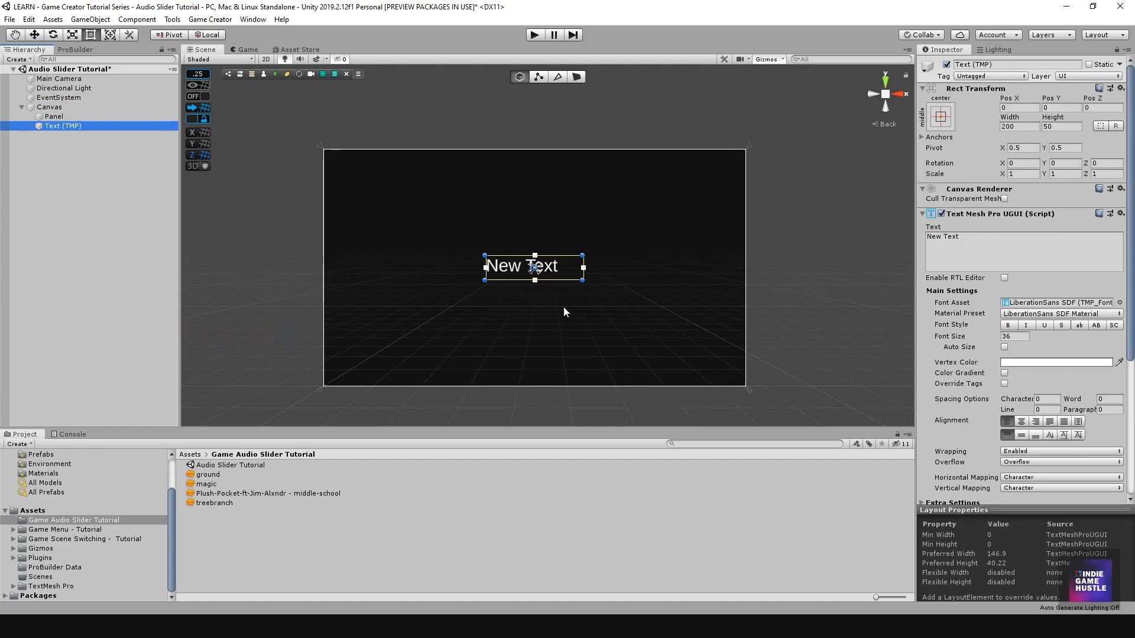
click(970, 240)
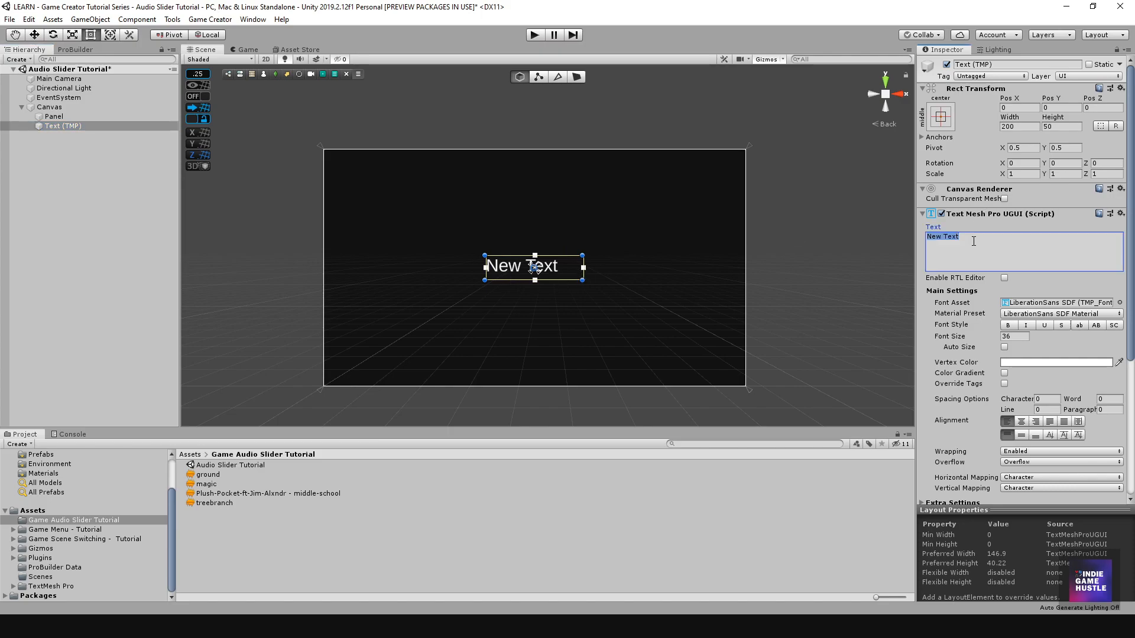
text(SOUND)
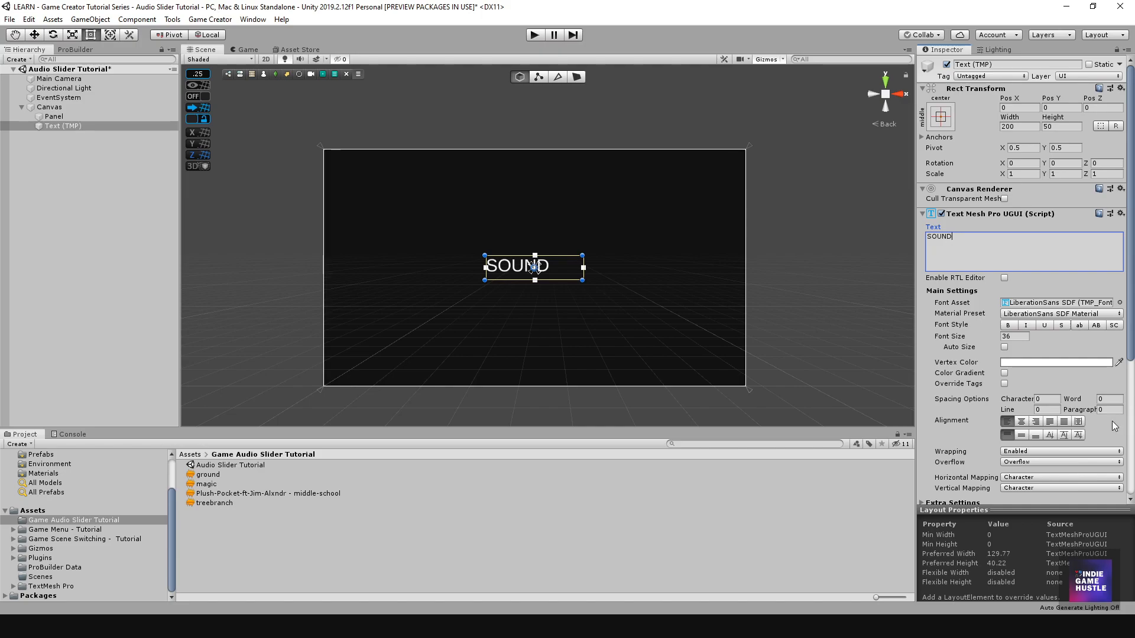
Center the SOUND text horizontally and vertically in its box and move it up to about Y 120
click(1021, 421)
click(1021, 435)
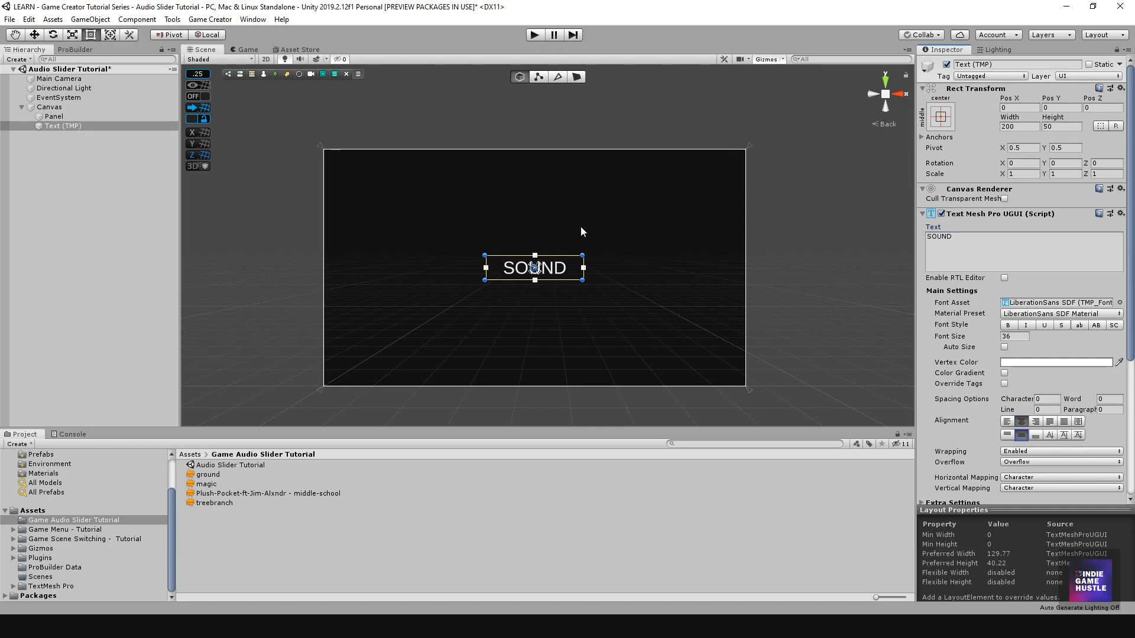
drag(560, 267, 556, 214)
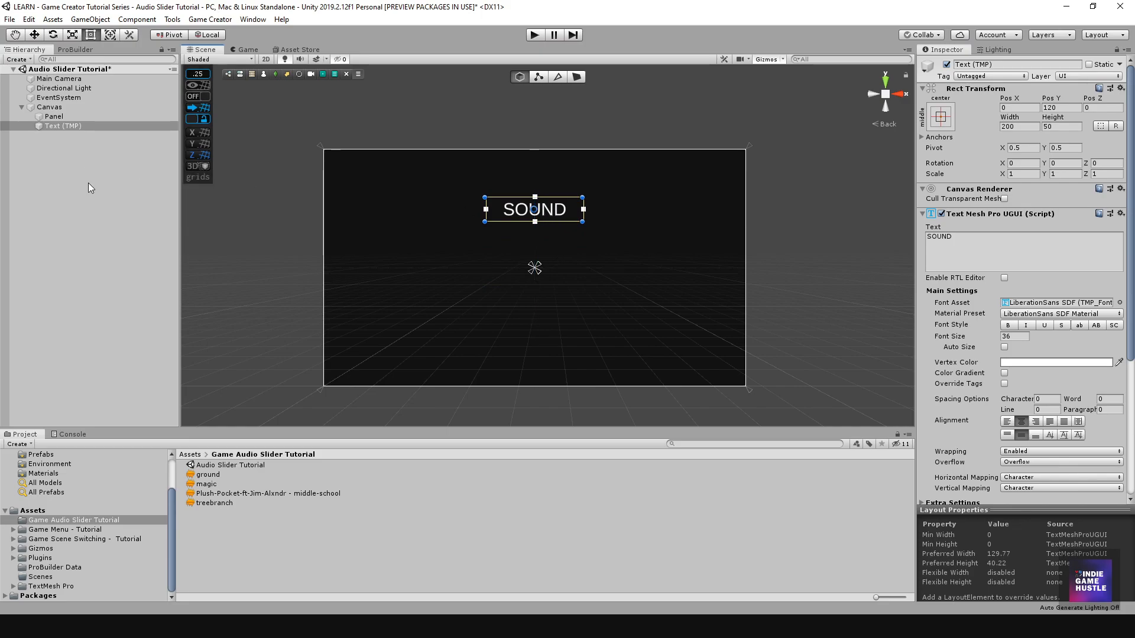
Rename the text object in the hierarchy as "SOUND Text (TMP)"
click(86, 177)
click(62, 122)
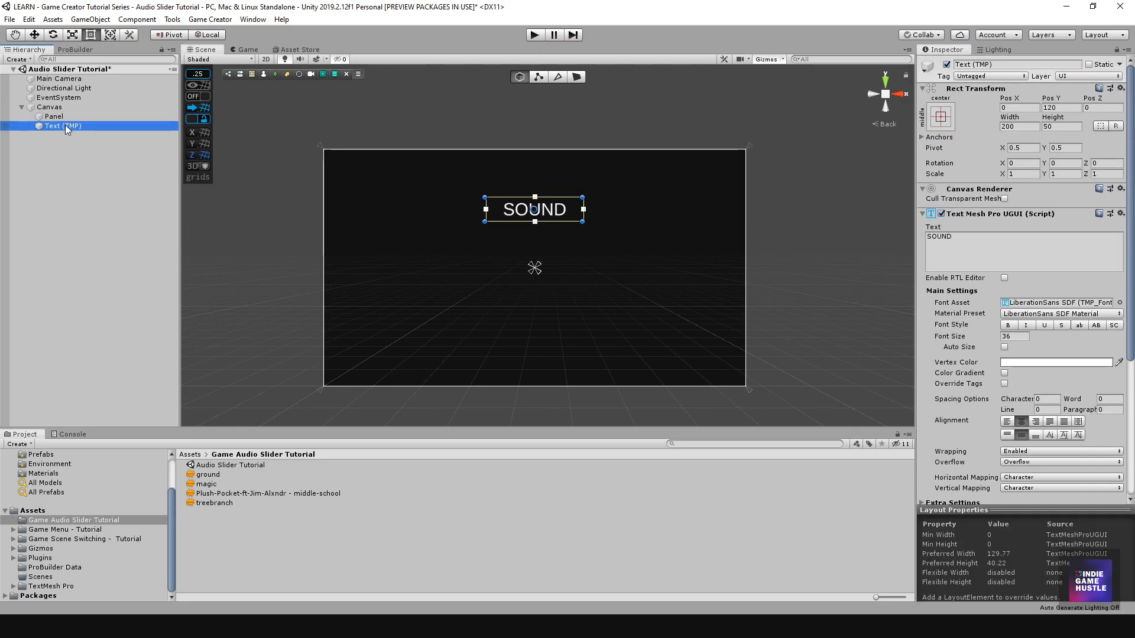
click(64, 126)
click(65, 126)
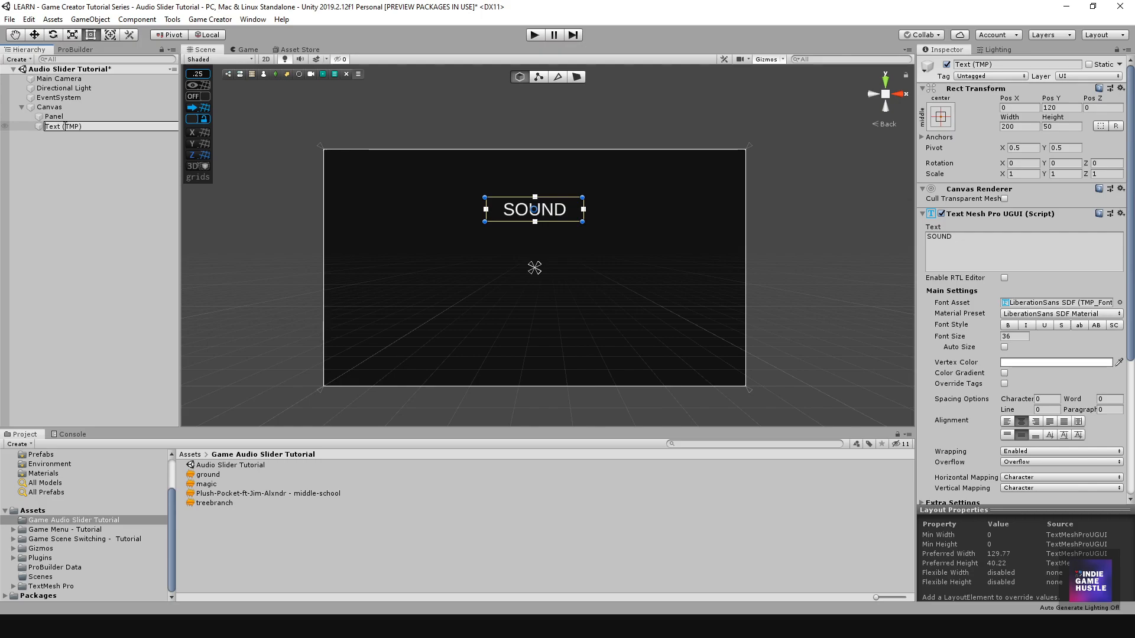
text(SOUND)
key(Return)
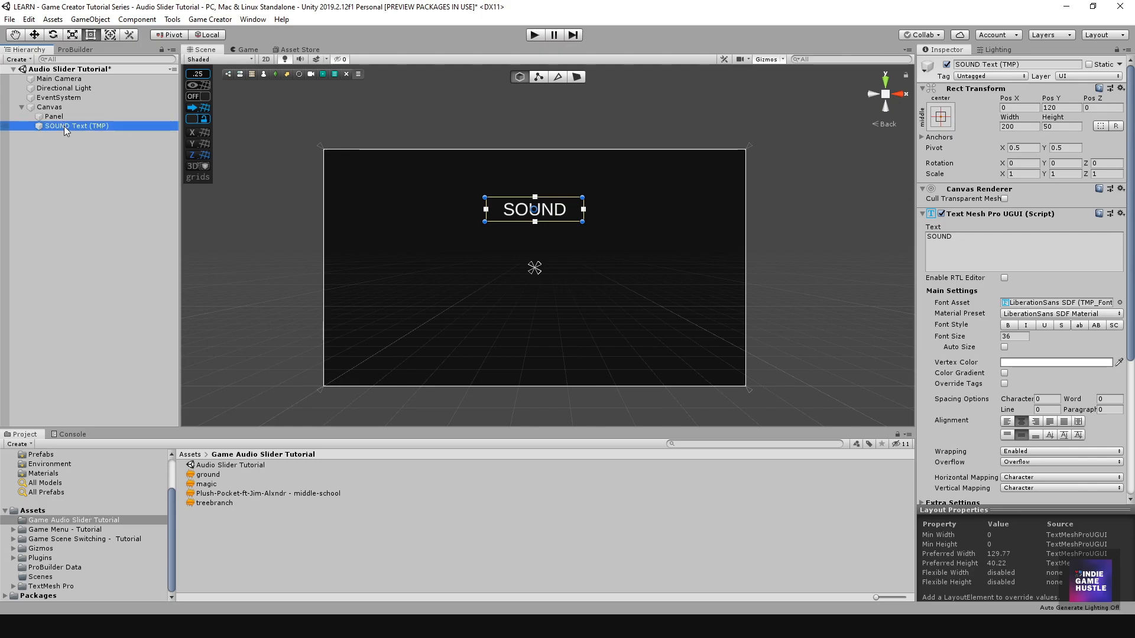
Duplicate the SOUND text object and move the copy to about X -200, Y 35
click(69, 132)
click(70, 127)
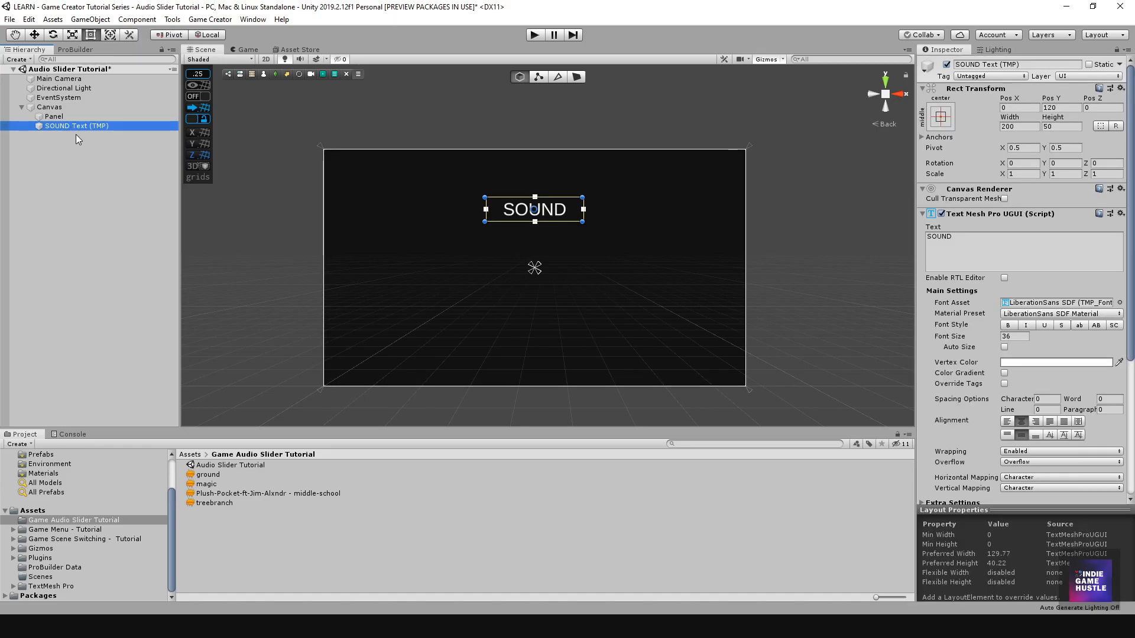
key(ctrl+d)
drag(555, 213, 420, 250)
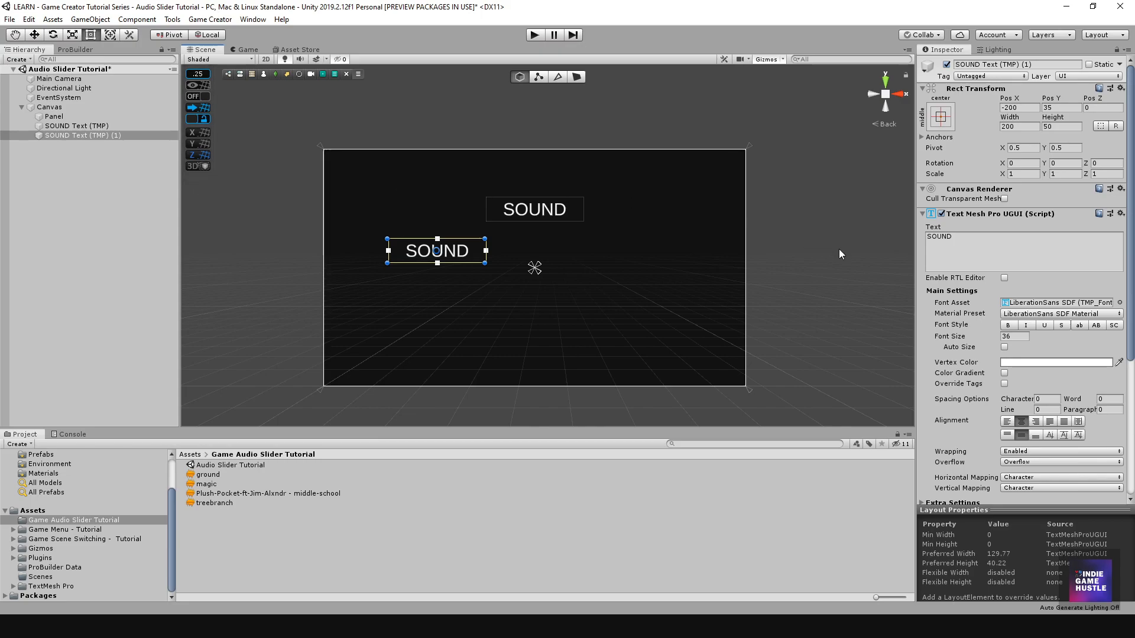
Change the duplicated label's text to MUSIC
click(942, 237)
text(MUSIV)
key(BackSpace)
key(BackSpace)
text(IC)
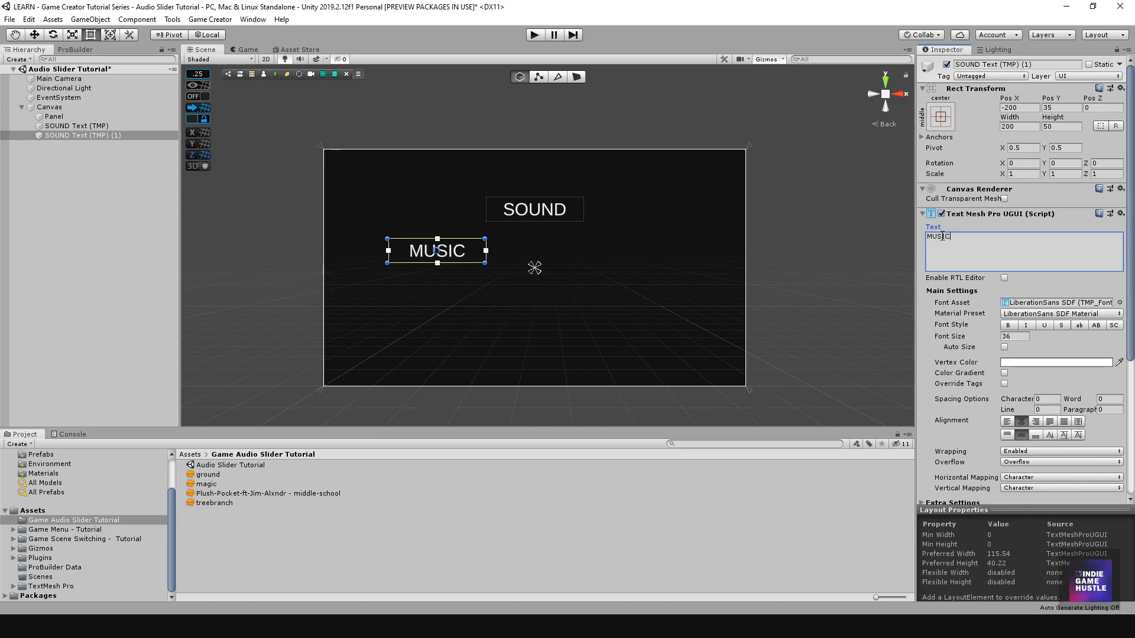
Rename the duplicated text object as "MUSIC Text (TMP)", removing the number suffix
click(111, 136)
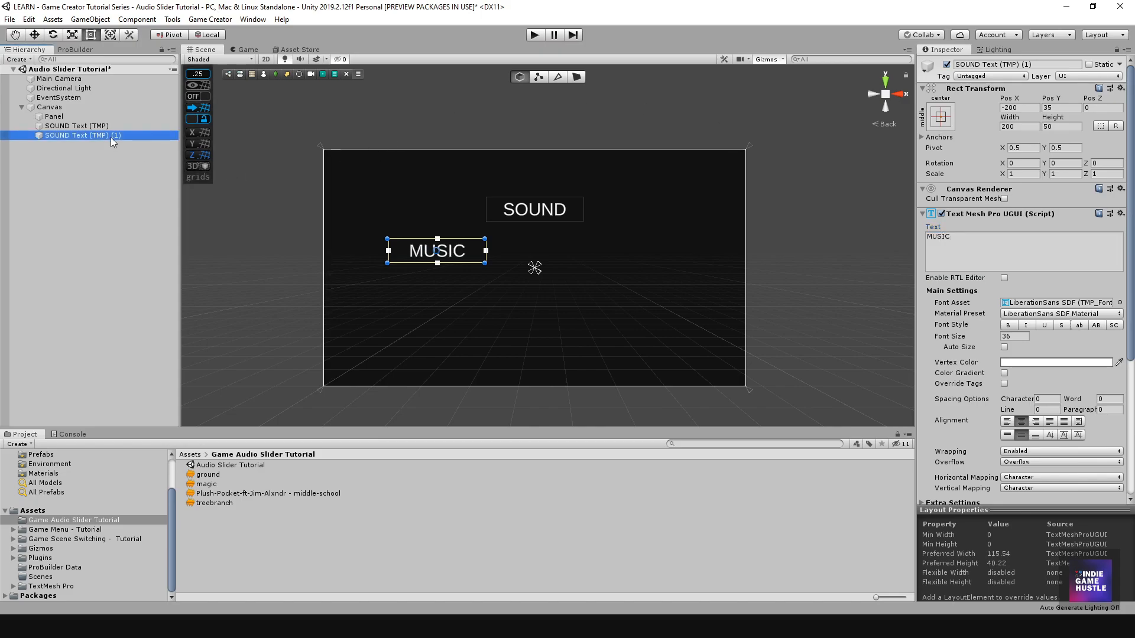
click(95, 137)
double_click(57, 136)
text(MUSIC)
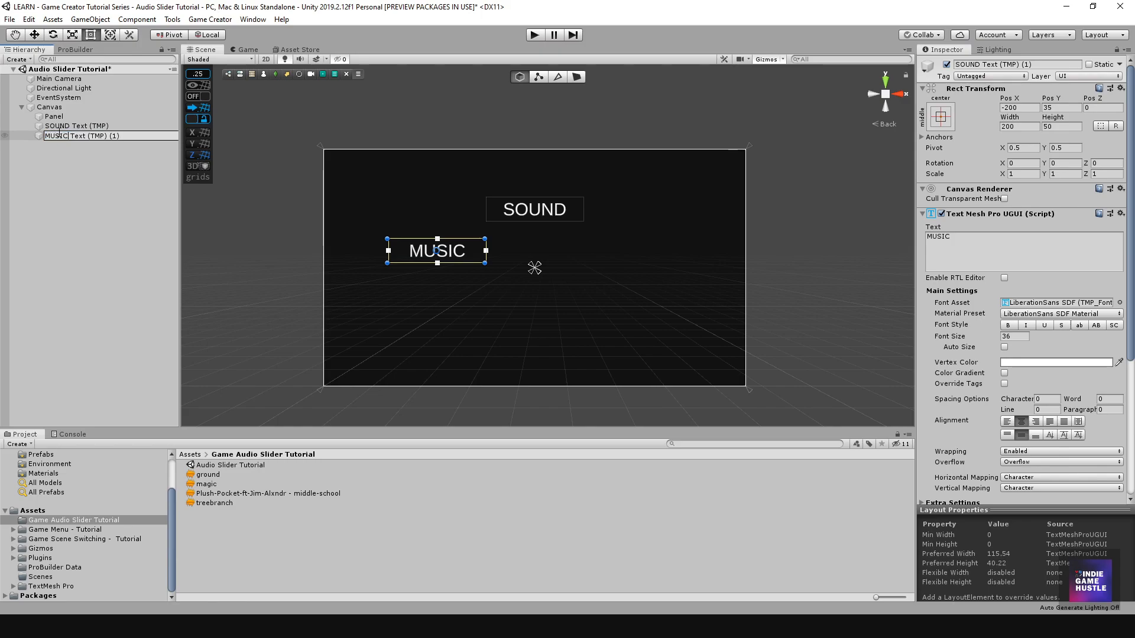
click(129, 135)
key(BackSpace)
key(BackSpace)
key(BackSpace)
key(BackSpace)
key(Return)
Duplicate the MUSIC text object to about X 156, Y 35 and change the copy's text to FX
click(108, 164)
click(84, 133)
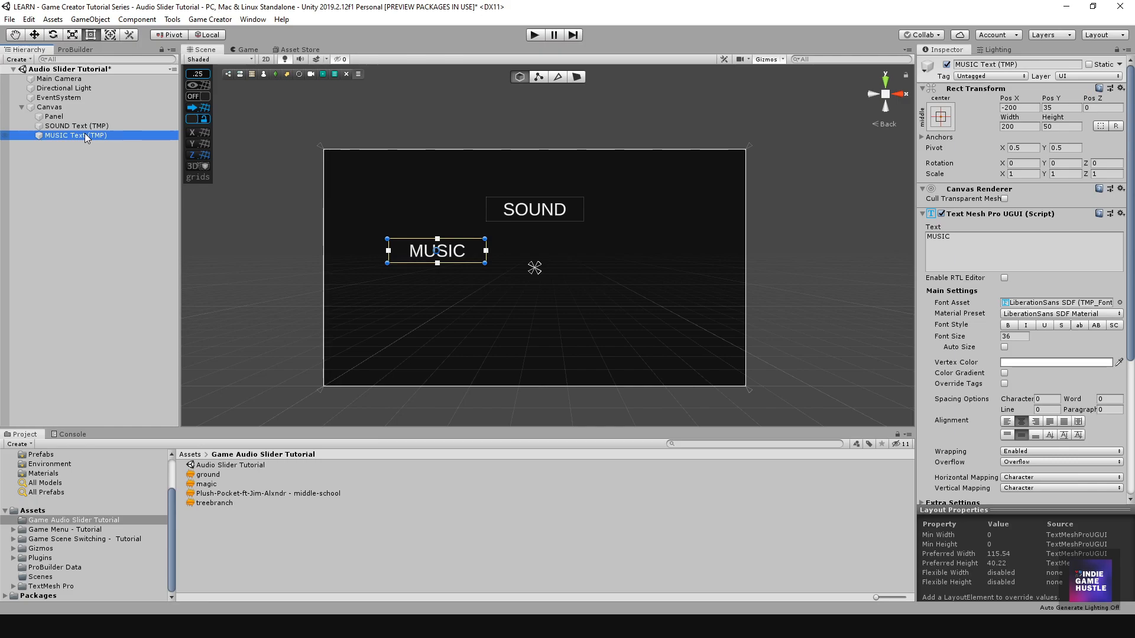
key(ctrl+d)
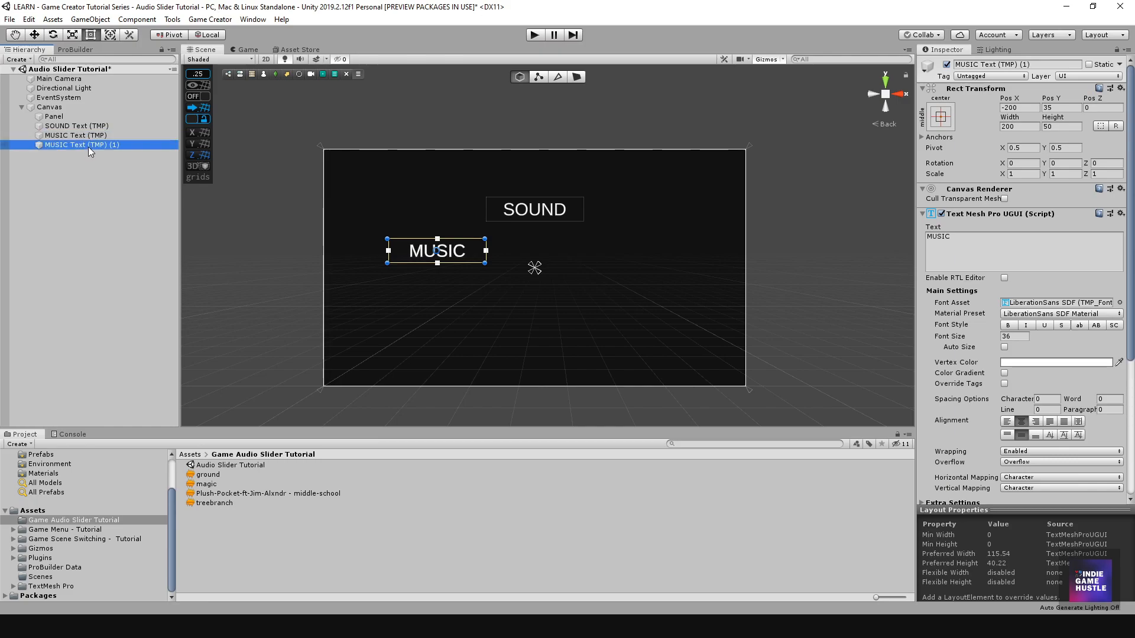
drag(426, 260, 620, 276)
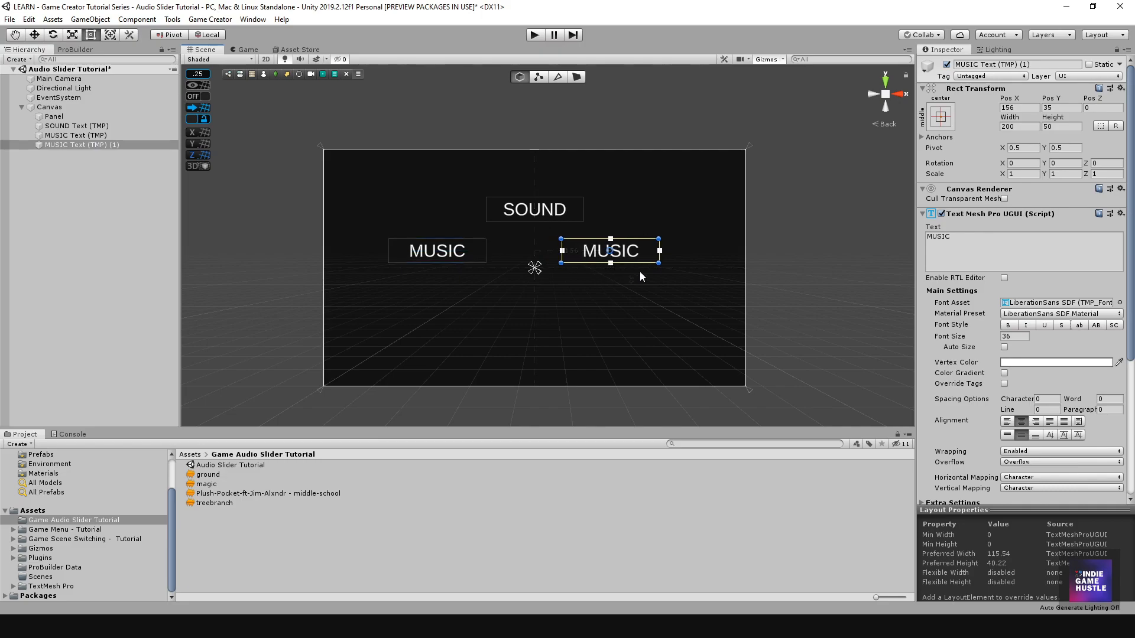
click(954, 238)
text(FX)
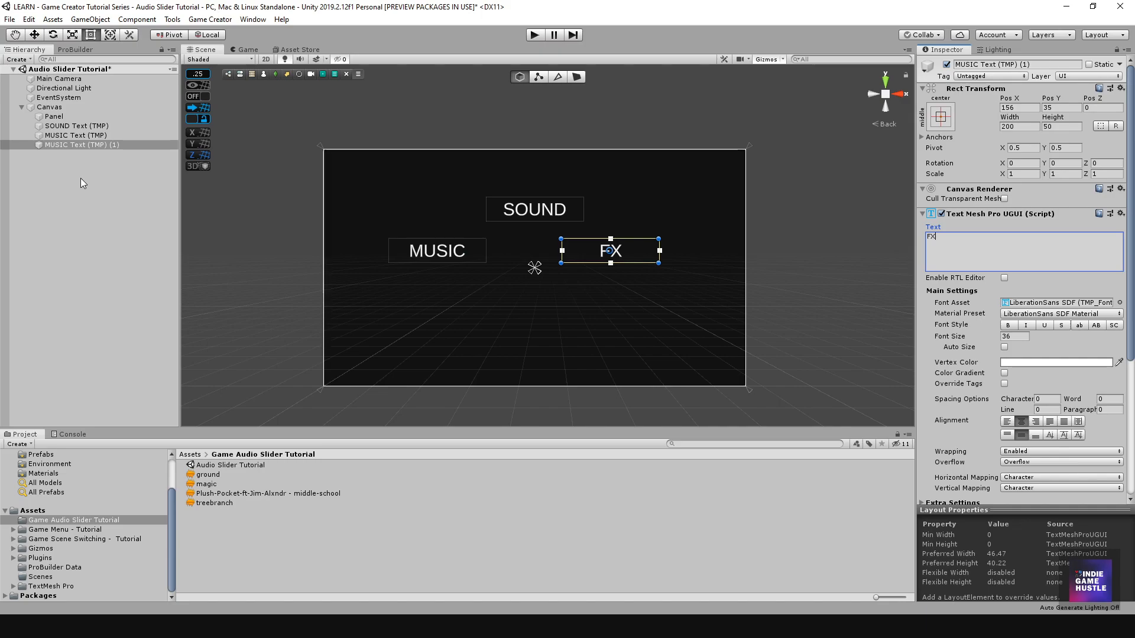
Rename the copied text object as "FX Text (TMP)", removing the number suffix
scroll(512, 251, up, 3)
click(85, 159)
click(89, 146)
click(80, 146)
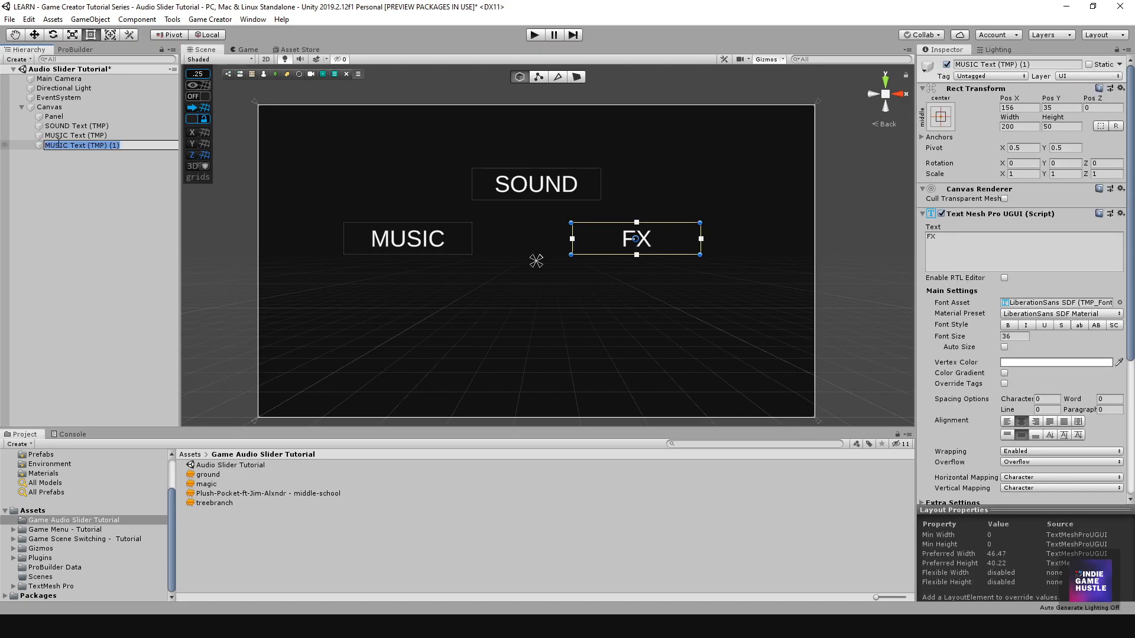
double_click(57, 145)
text(FX)
key(BackSpace)
key(BackSpace)
key(BackSpace)
key(BackSpace)
key(Return)
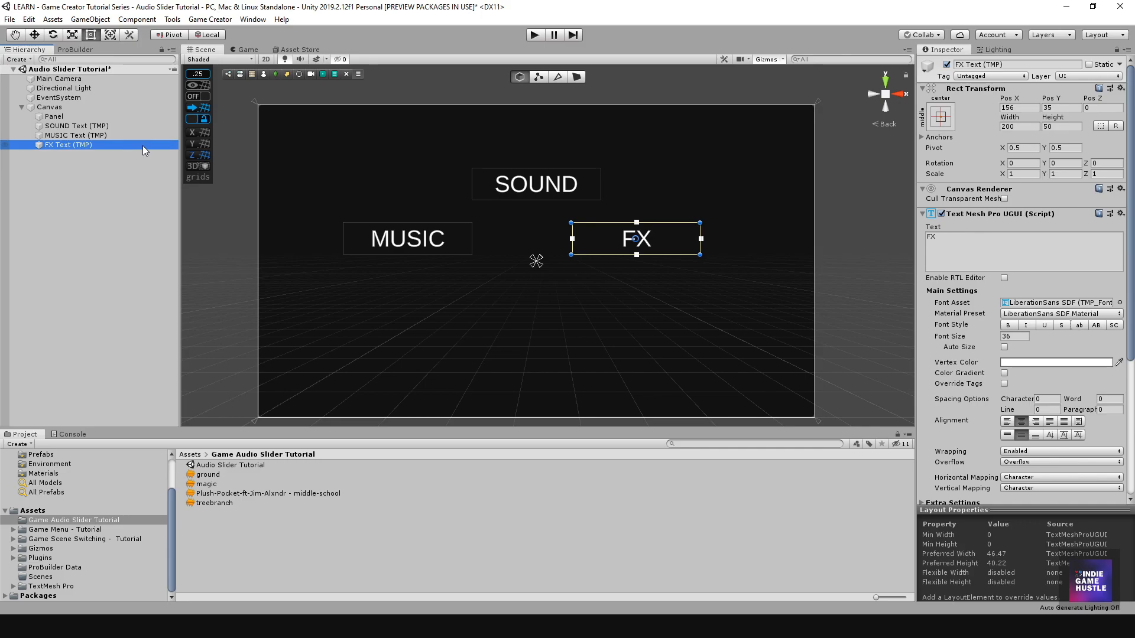
Set the font size of both the MUSIC and FX labels to 24
click(82, 135)
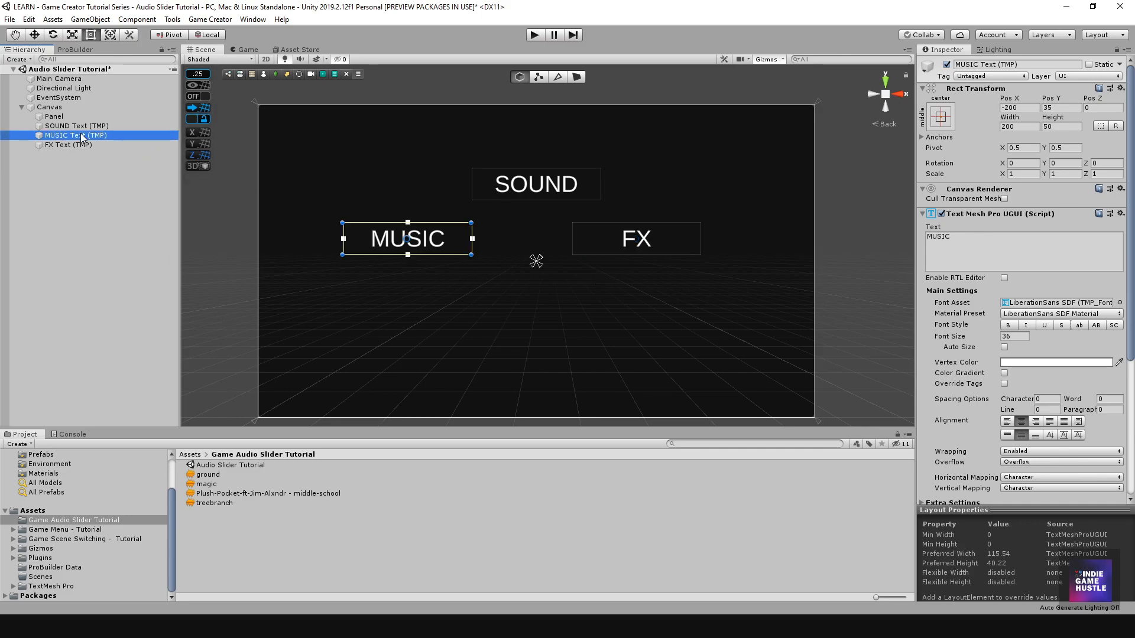
click(1022, 336)
text(24)
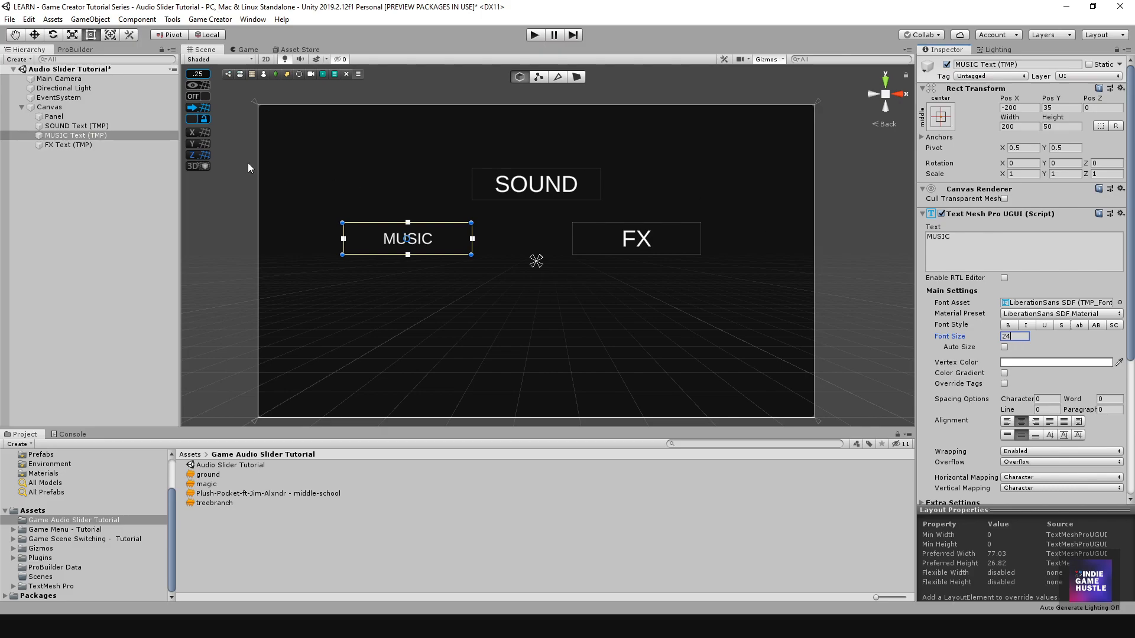
click(62, 145)
click(955, 235)
click(1013, 337)
text(24)
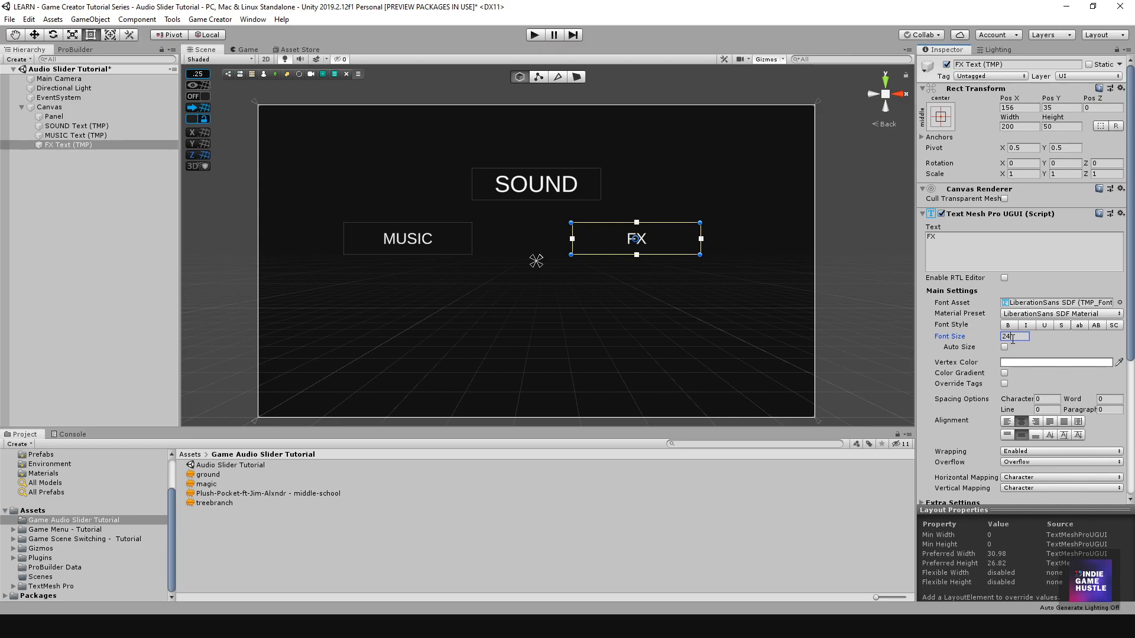
click(197, 255)
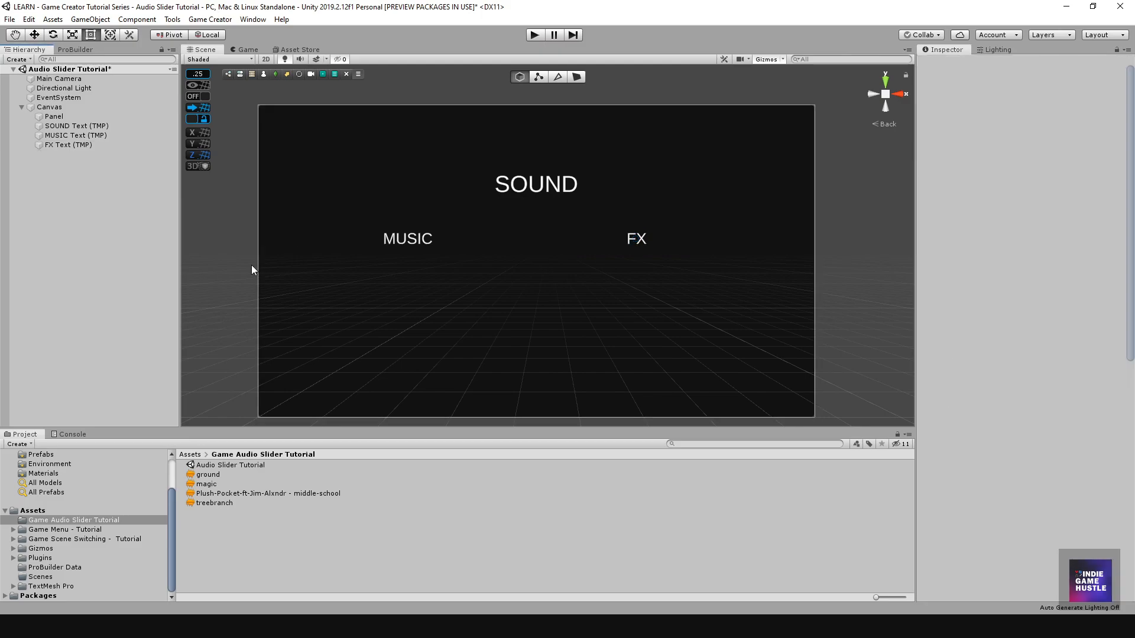
Move the MUSIC label horizontally toward the canvas center, to about X -153, keeping it level with the FX label
click(433, 247)
drag(429, 247, 459, 247)
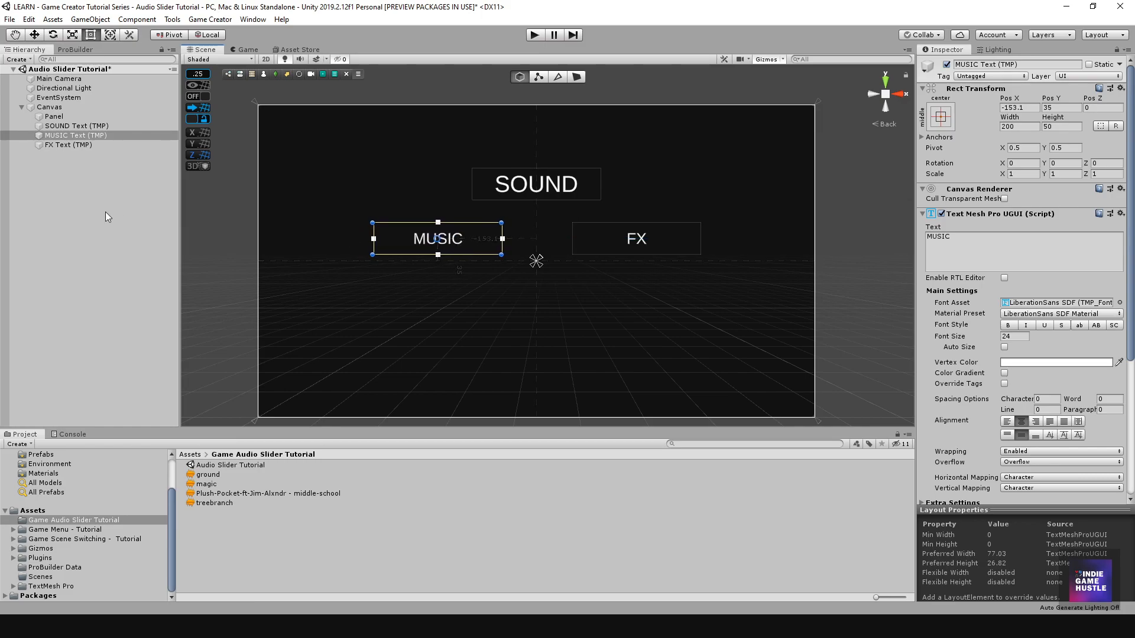
click(336, 258)
scroll(611, 313, down, 1)
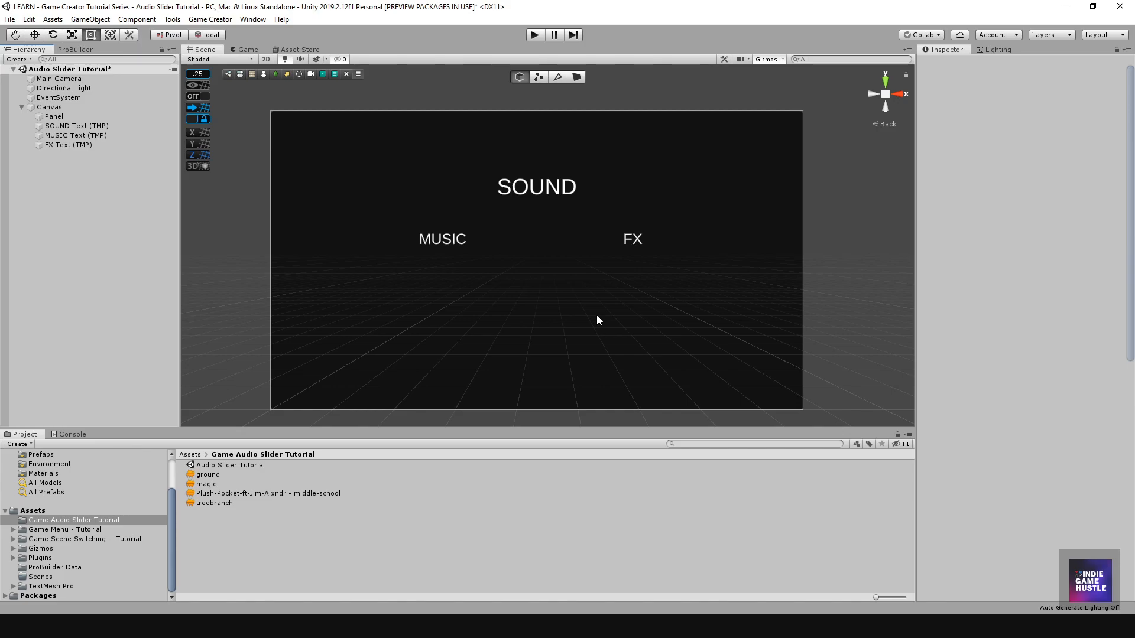
middle_drag(596, 314, 598, 304)
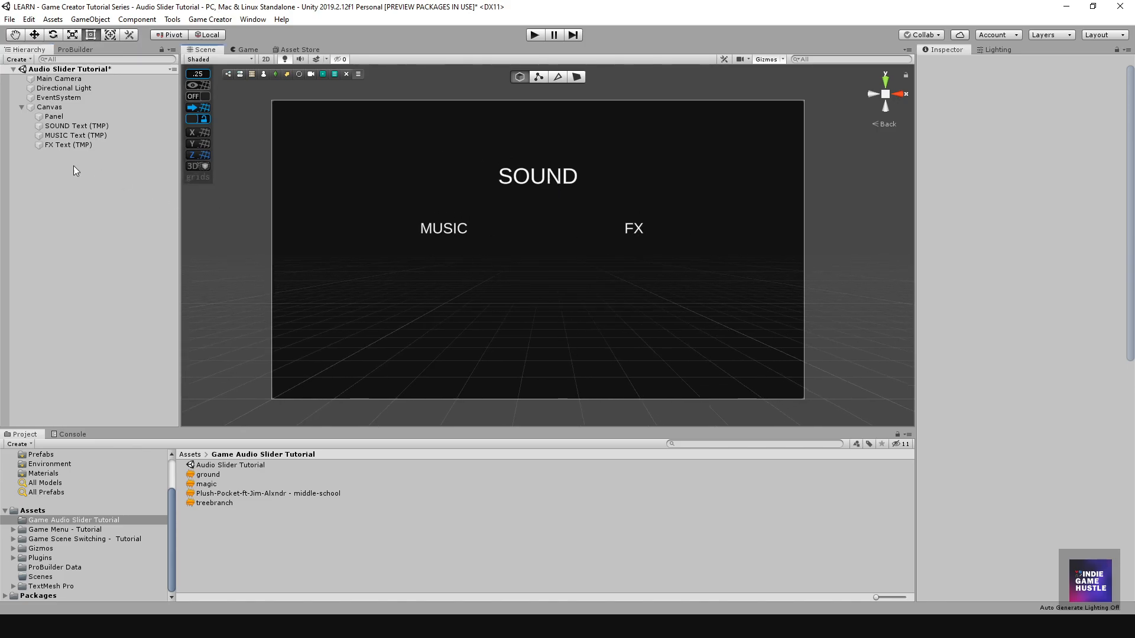
Add a UI slider to the Canvas and place it beneath the MUSIC label at about X -153, Y -24
right_click(57, 109)
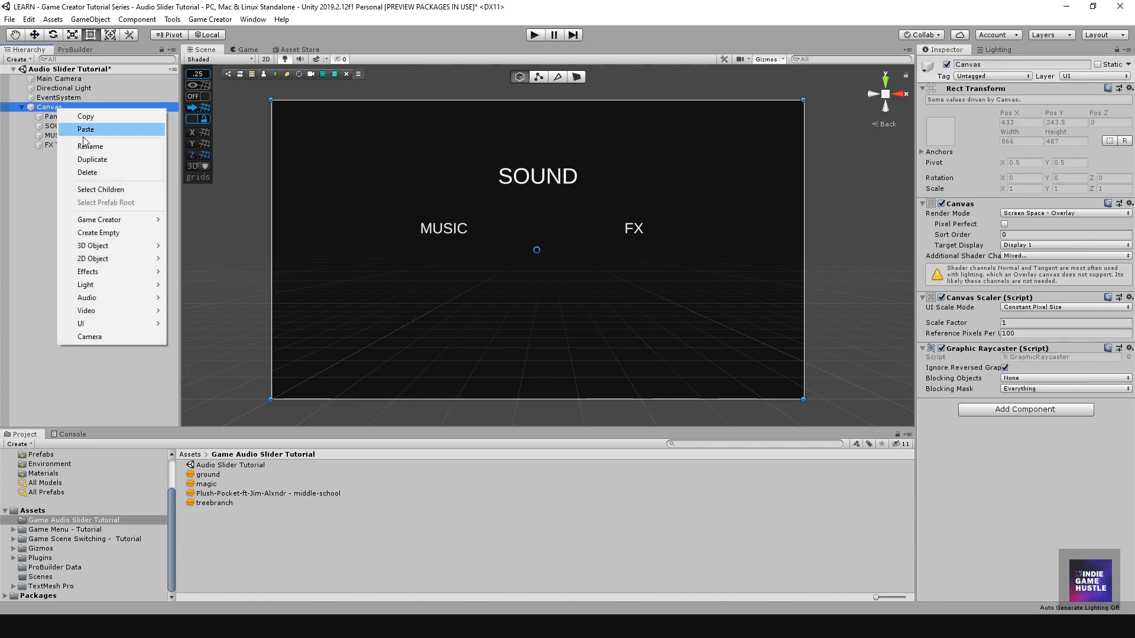
mouse_move(157, 329)
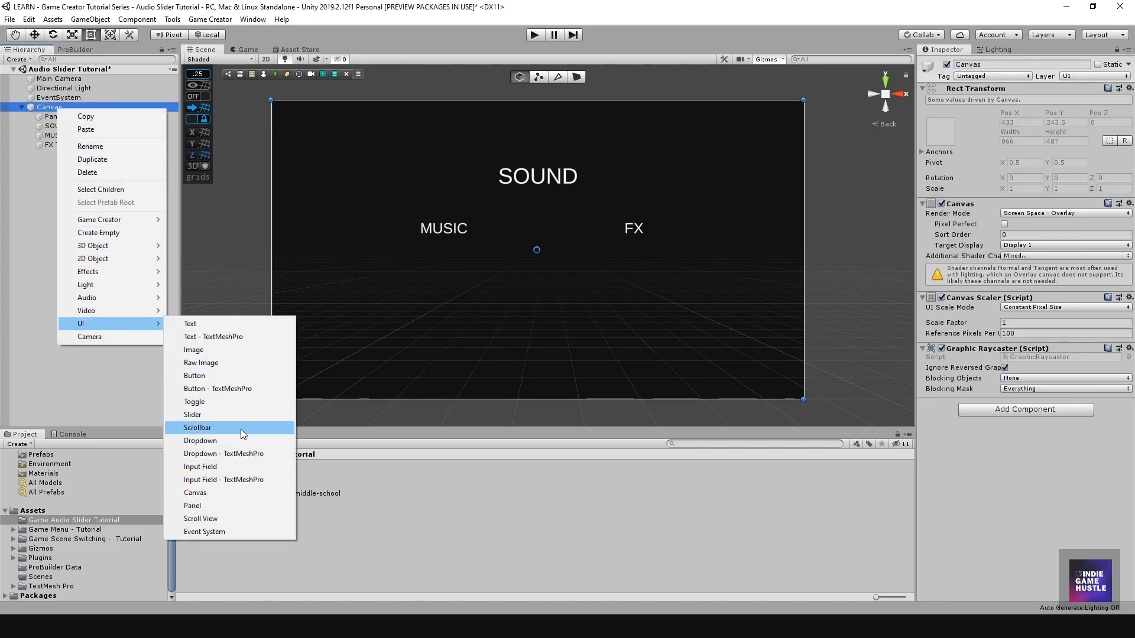
click(211, 415)
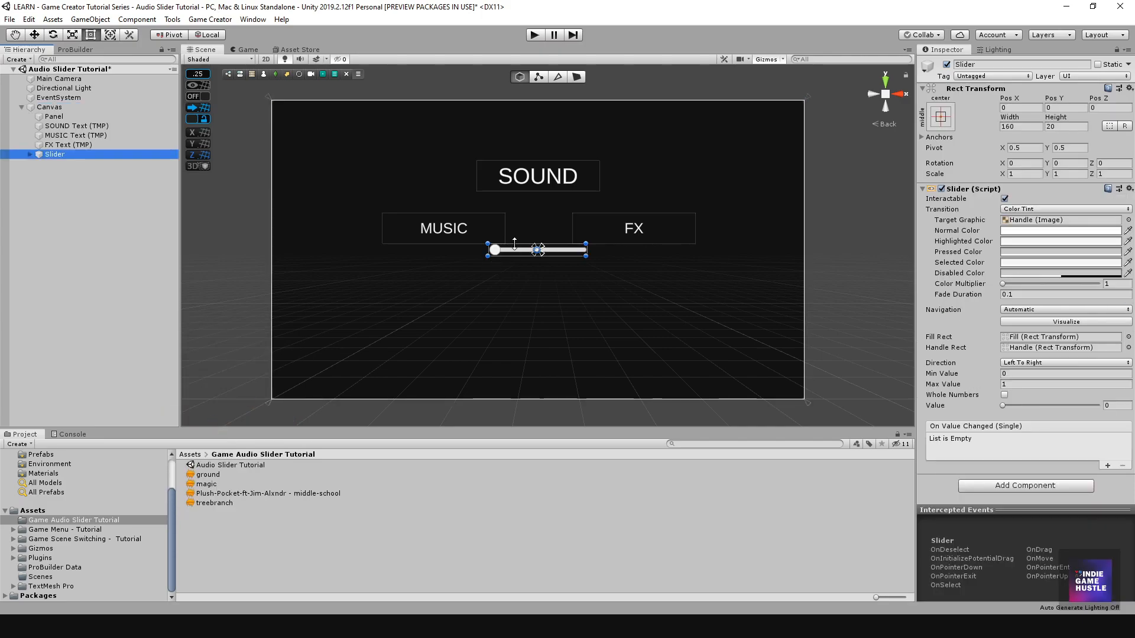
drag(515, 251, 422, 266)
Rename the new slider object as "Music Slider"
click(51, 154)
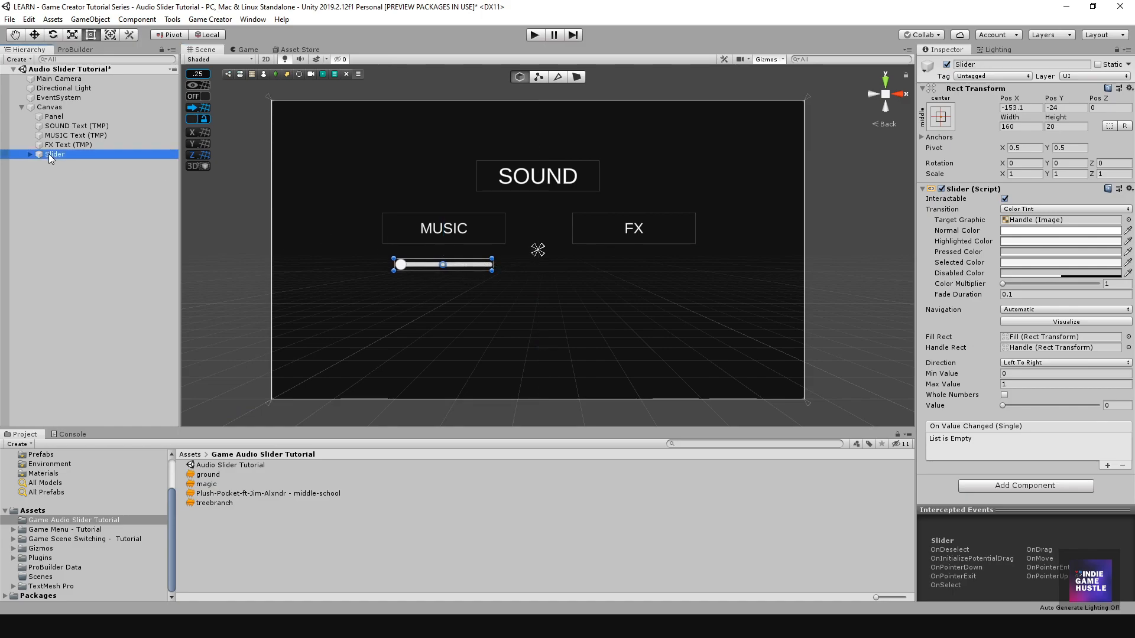
click(48, 154)
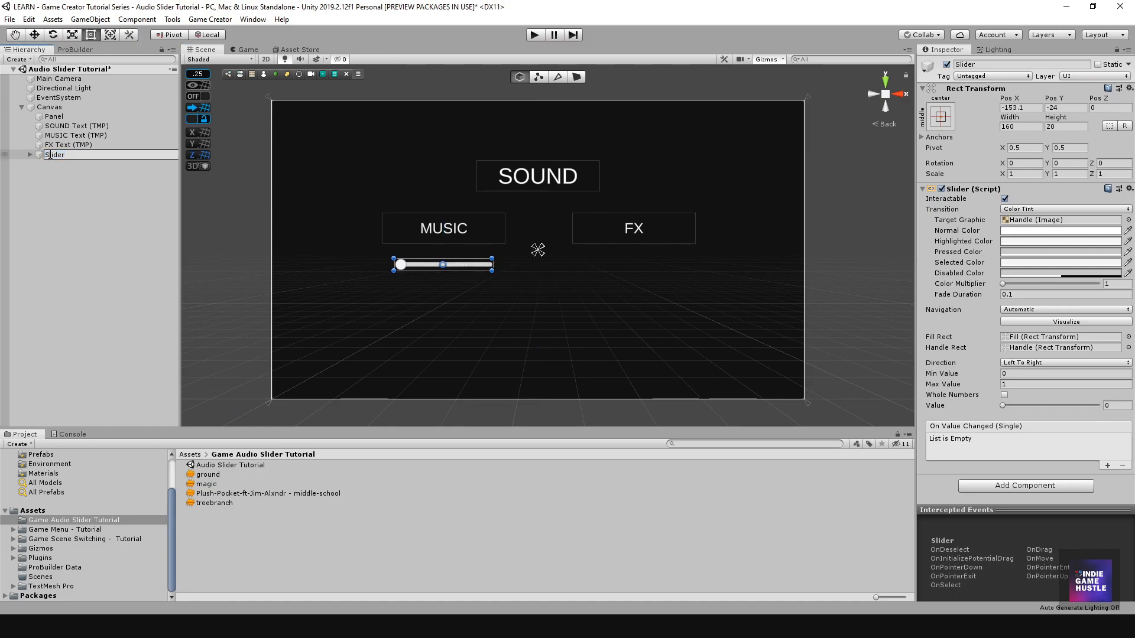
text(mUSIC)
key(BackSpace)
key(BackSpace)
key(BackSpace)
key(BackSpace)
key(BackSpace)
text(Music)
key(Return)
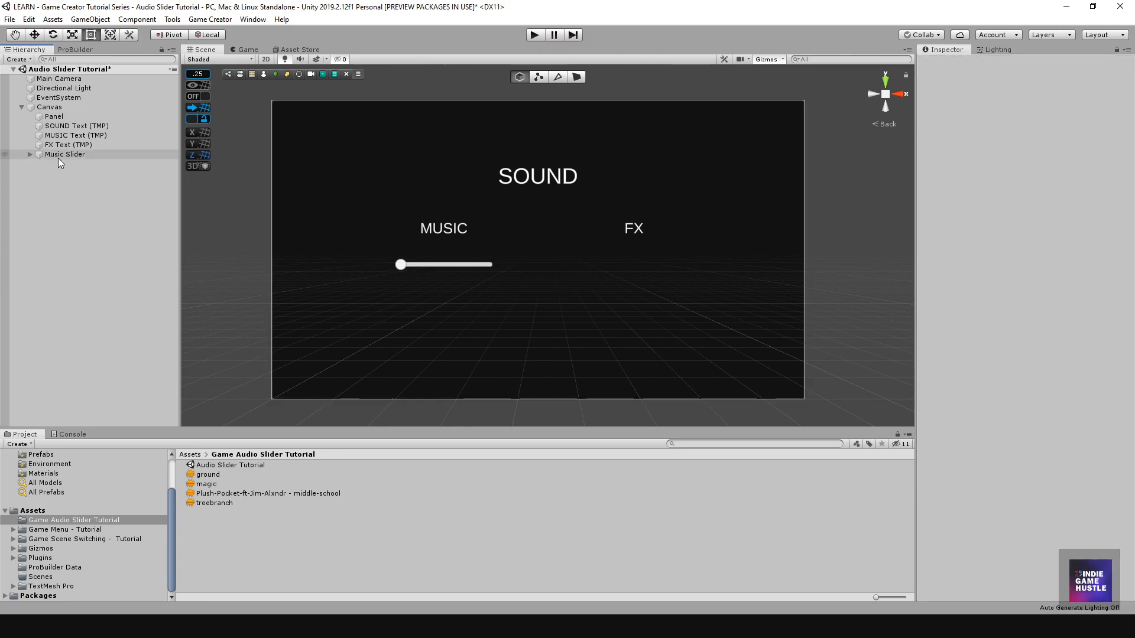
Duplicate the Music Slider to about X 156, Y -24 beneath the FX label and rename the copy as "FX Slider"
key(ctrl+d)
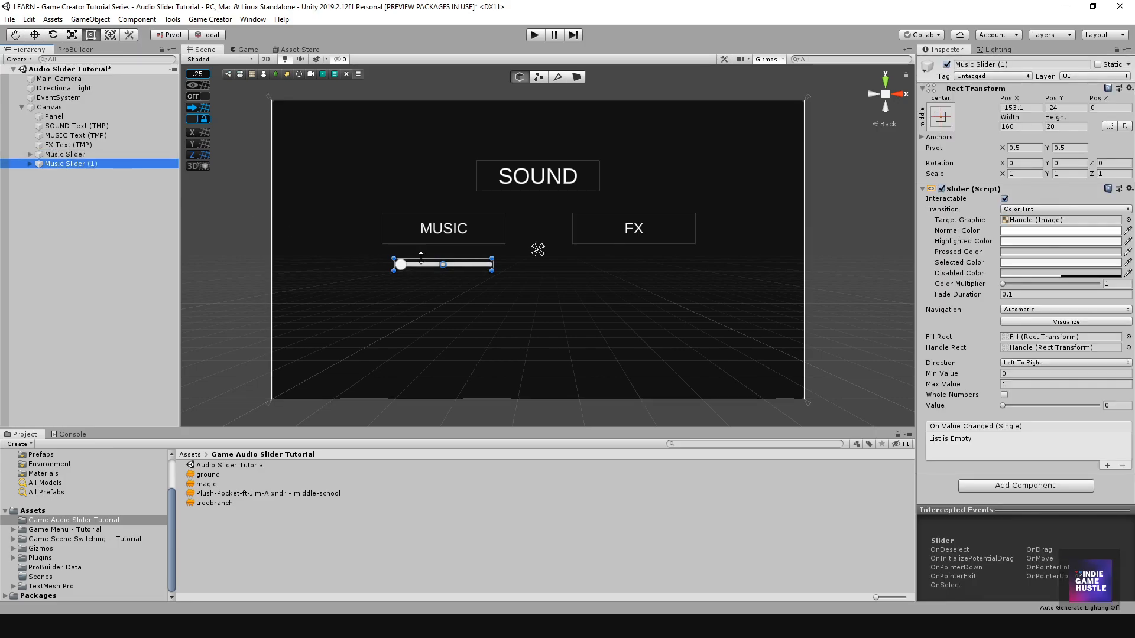
drag(422, 267, 612, 267)
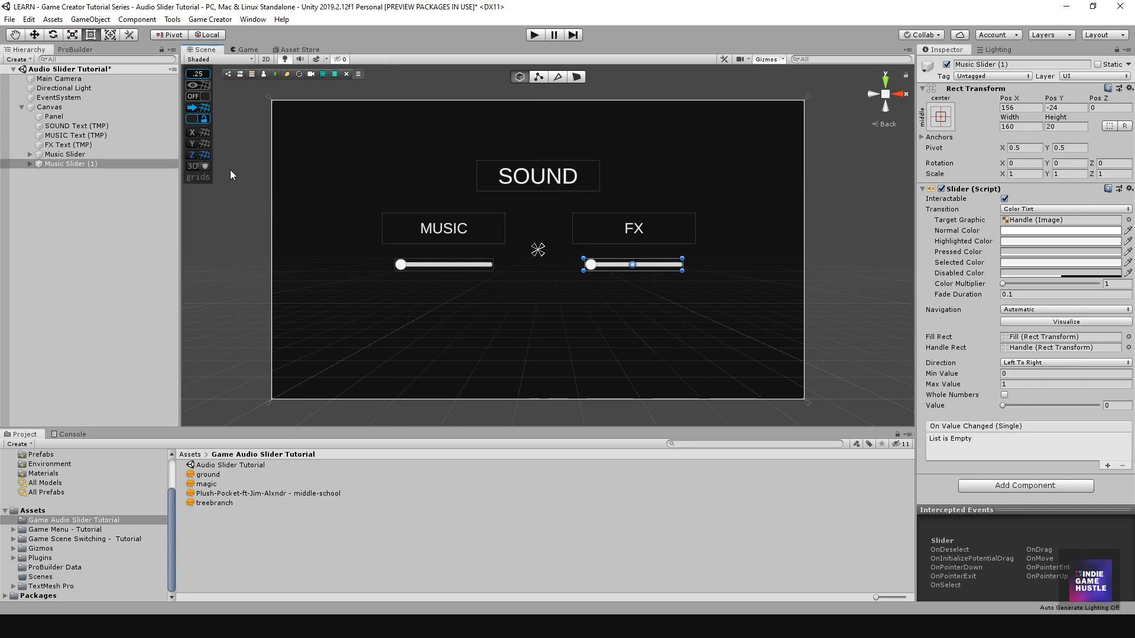
click(67, 166)
click(68, 166)
click(75, 165)
click(115, 167)
key(BackSpace)
key(BackSpace)
key(BackSpace)
key(BackSpace)
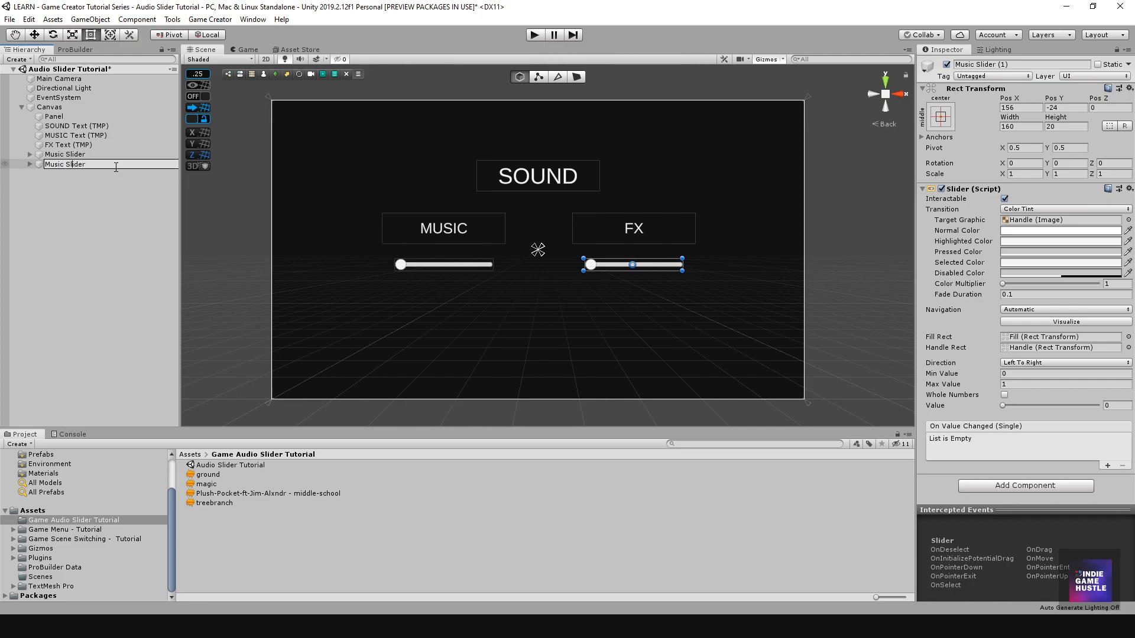
key(BackSpace)
key(BackSpace)
key(BackSpace)
key(BackSpace)
key(BackSpace)
text(FX)
key(Return)
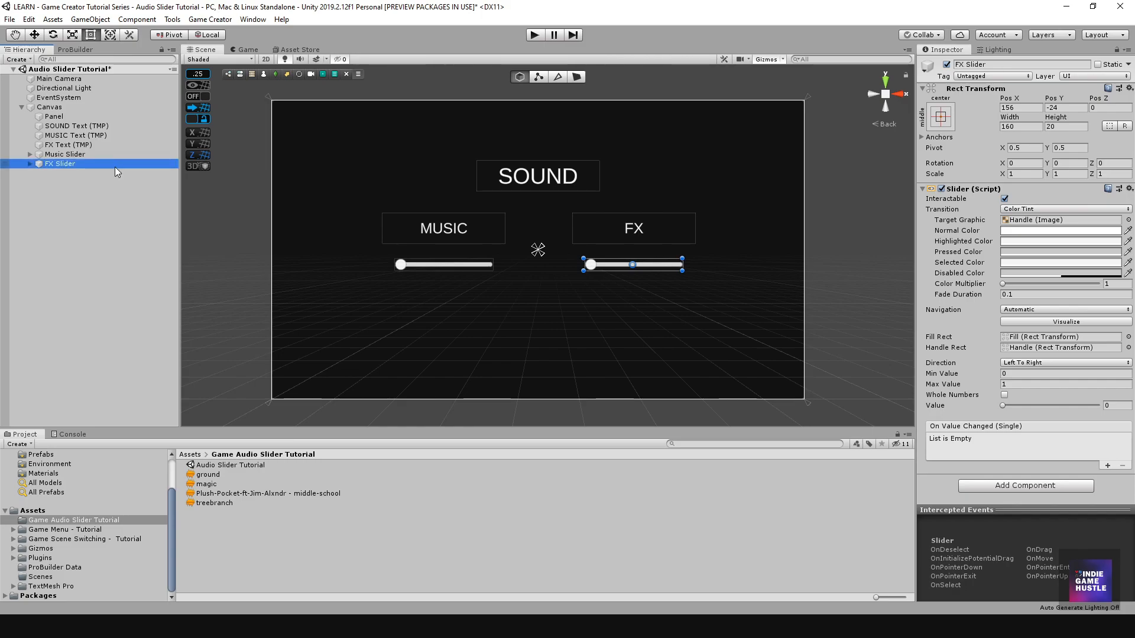
click(246, 299)
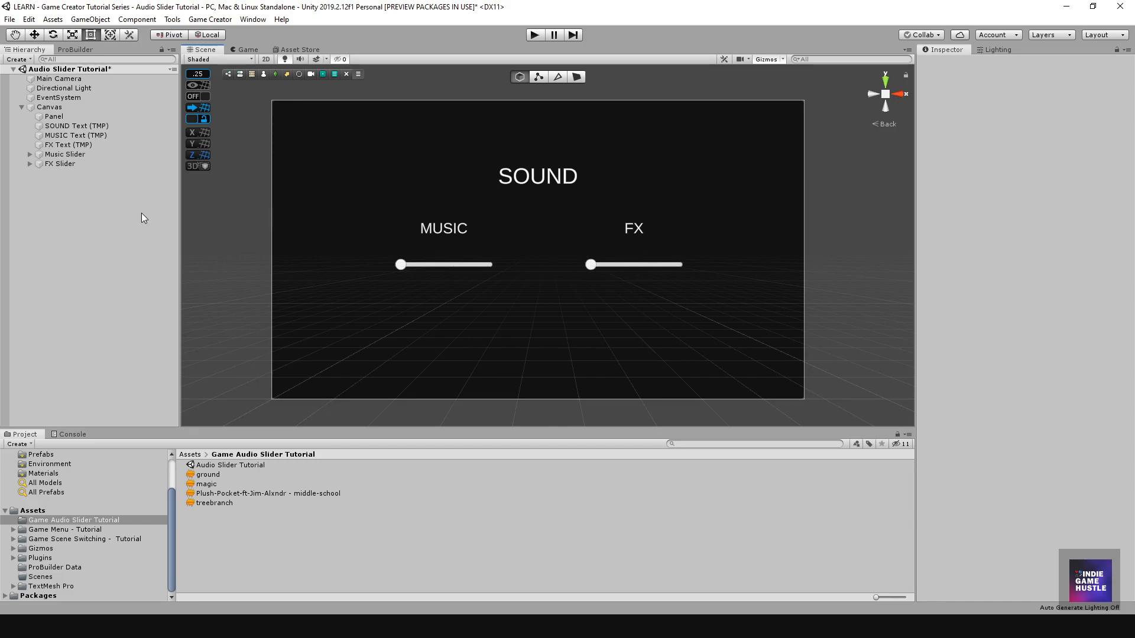
Add a TextMeshPro button to the Canvas and place it beneath the FX slider at about X 156, Y -88
right_click(65, 108)
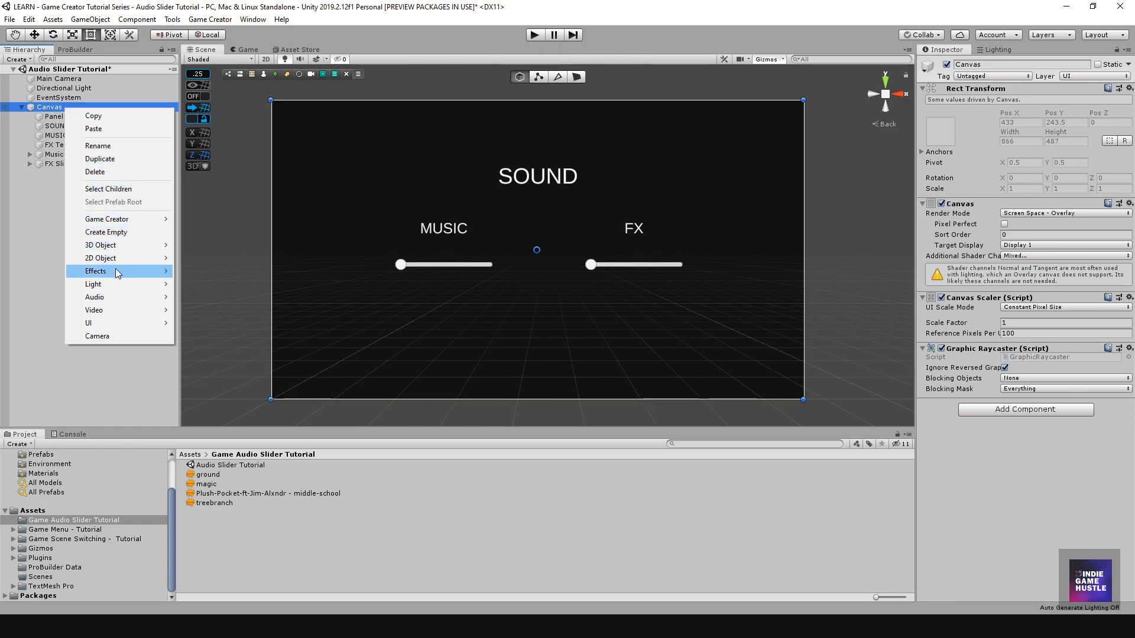
mouse_move(122, 324)
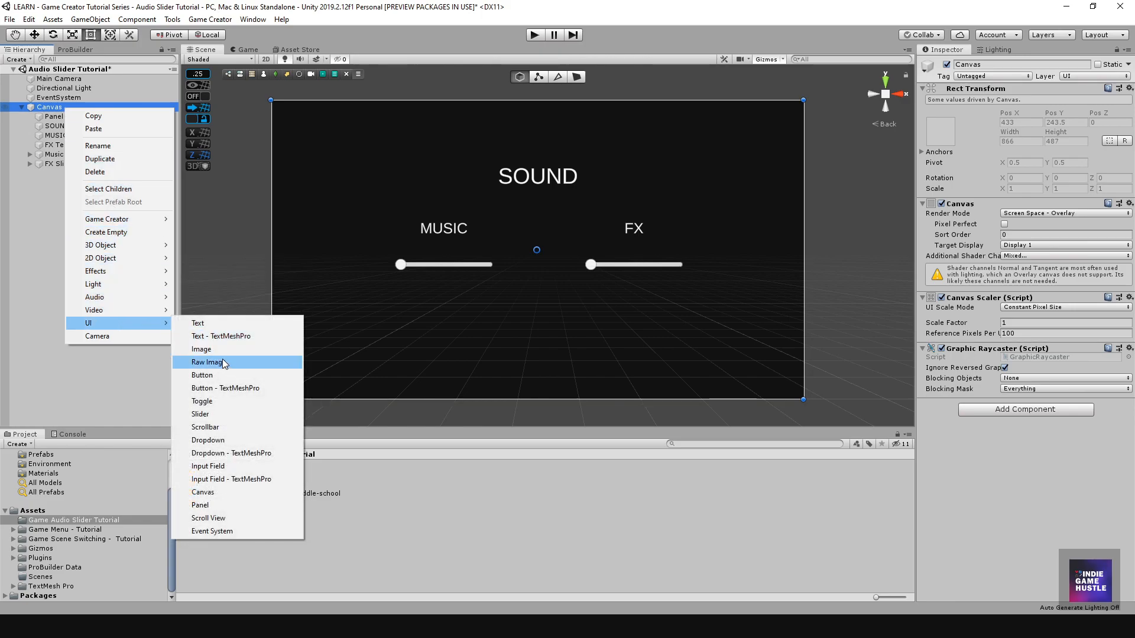
click(232, 388)
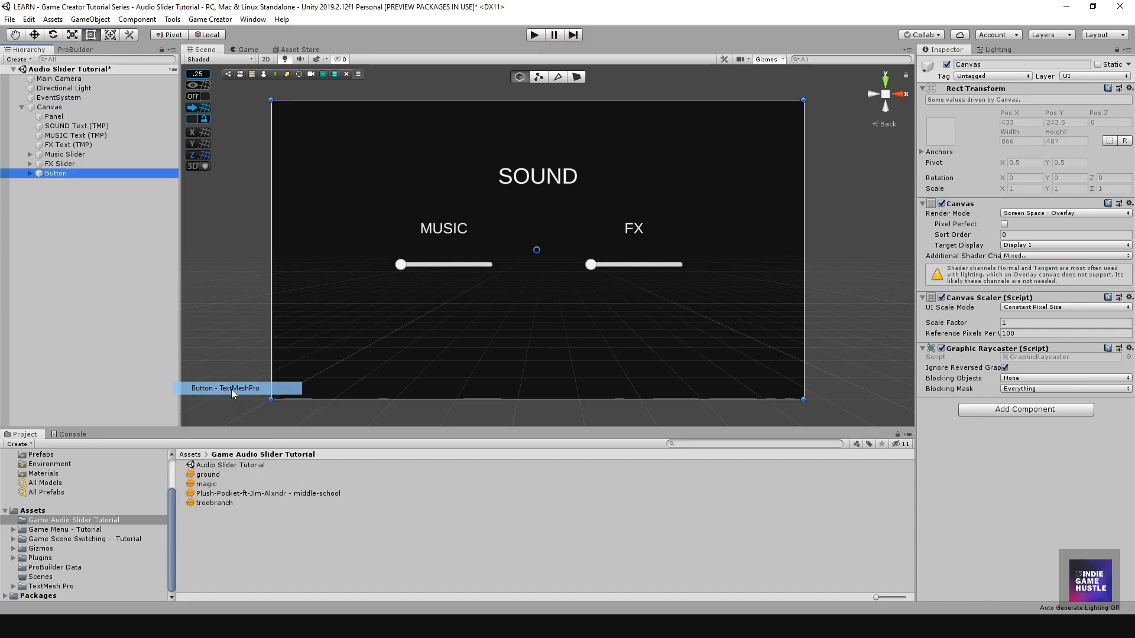
drag(508, 255, 607, 308)
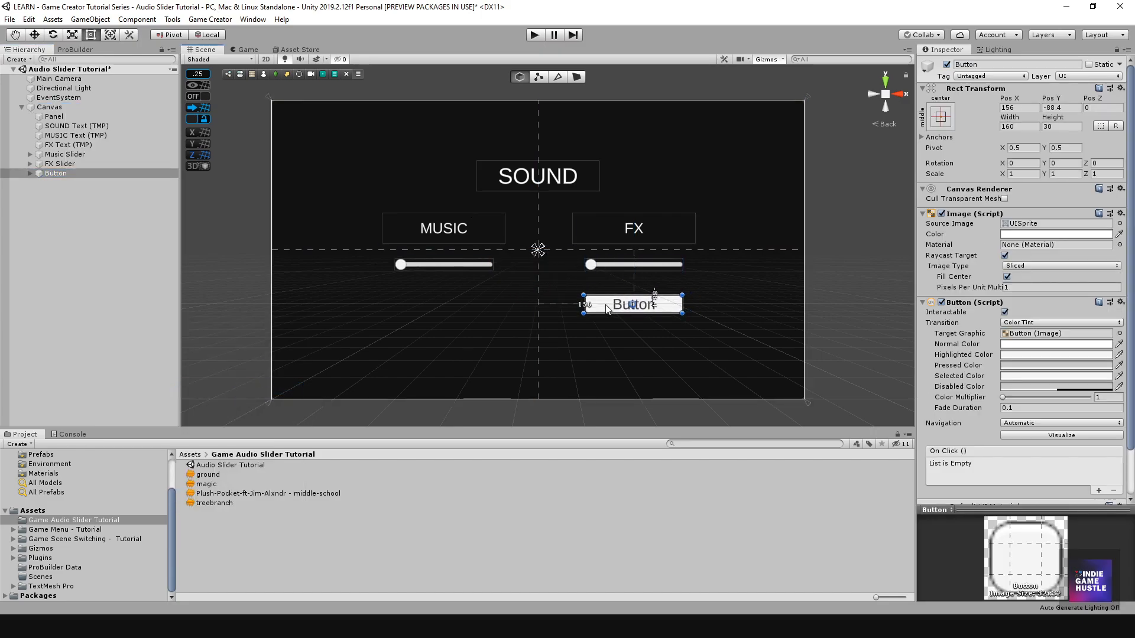
Expand the new button in the object tree and rename it as "FX 1 Button"
click(30, 172)
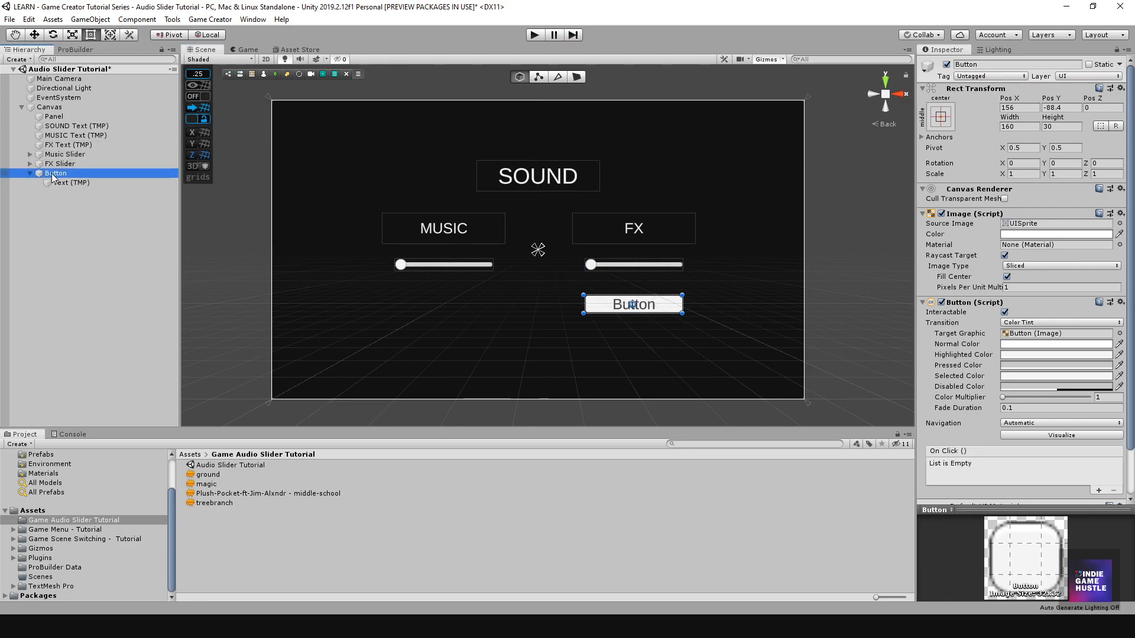
click(52, 173)
text(FX 1)
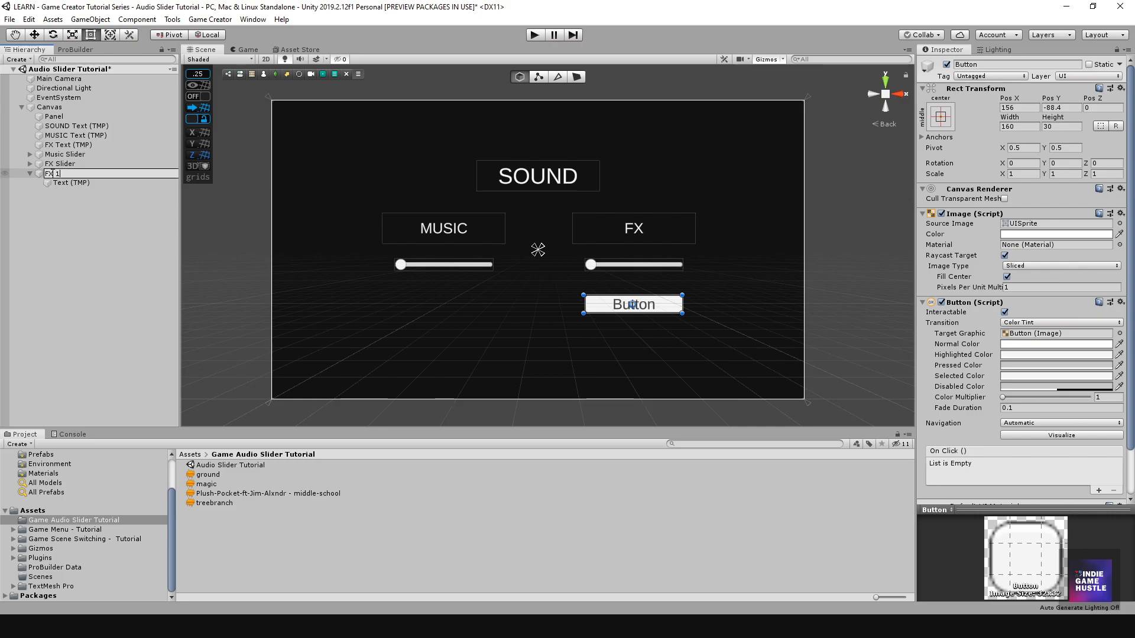
text( Button)
key(Return)
Change the text of the FX 1 Button's child label to "FX 1"
click(58, 180)
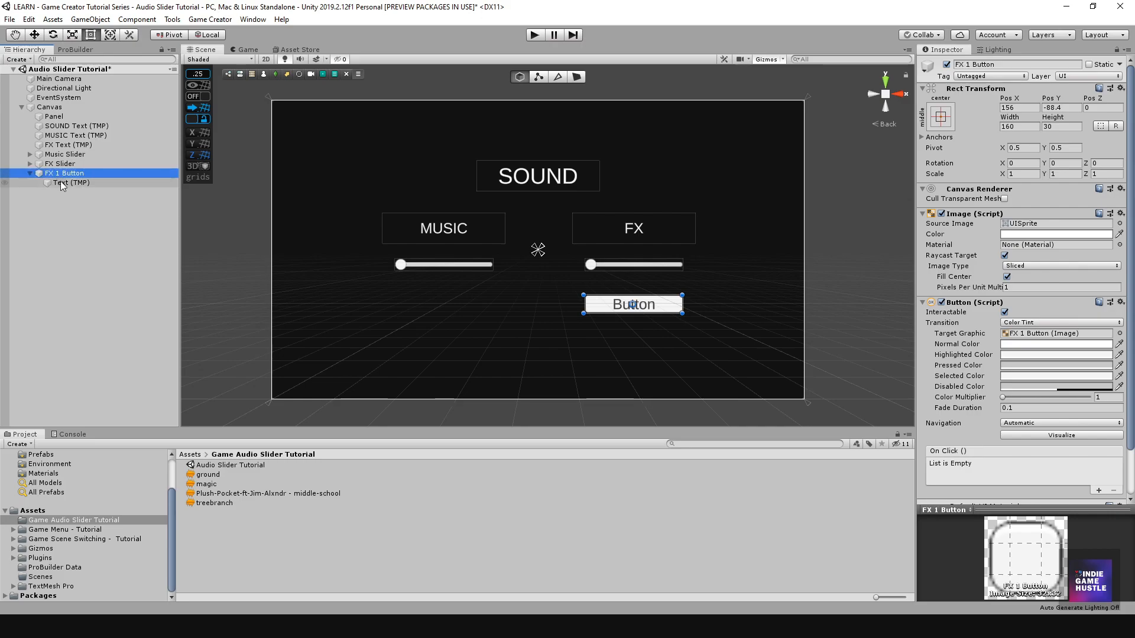
click(66, 174)
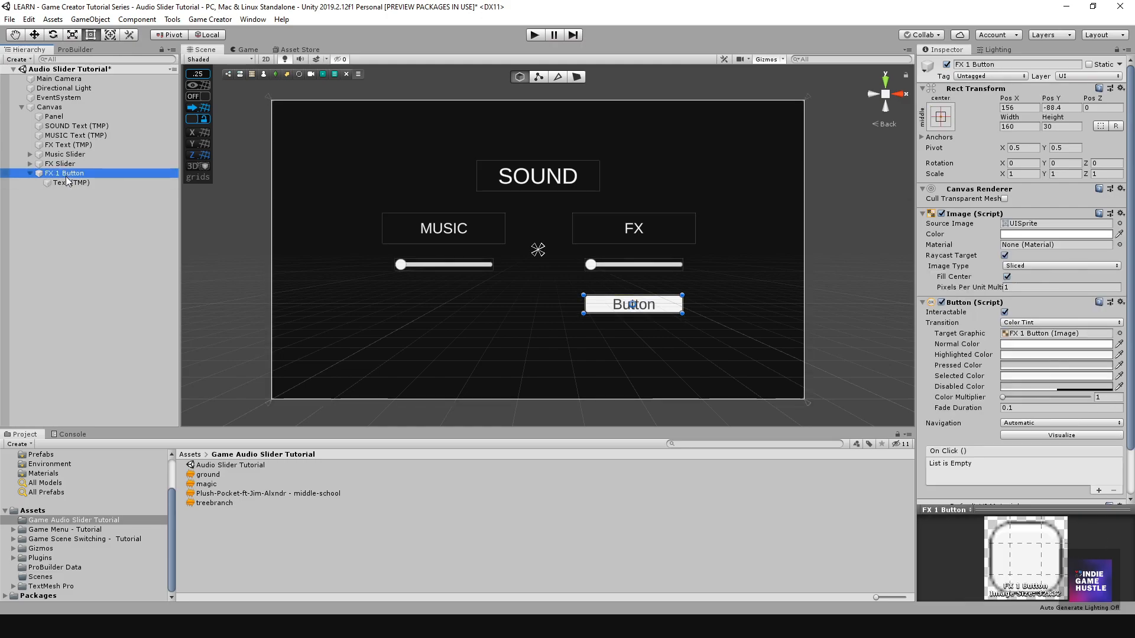
click(66, 182)
click(971, 243)
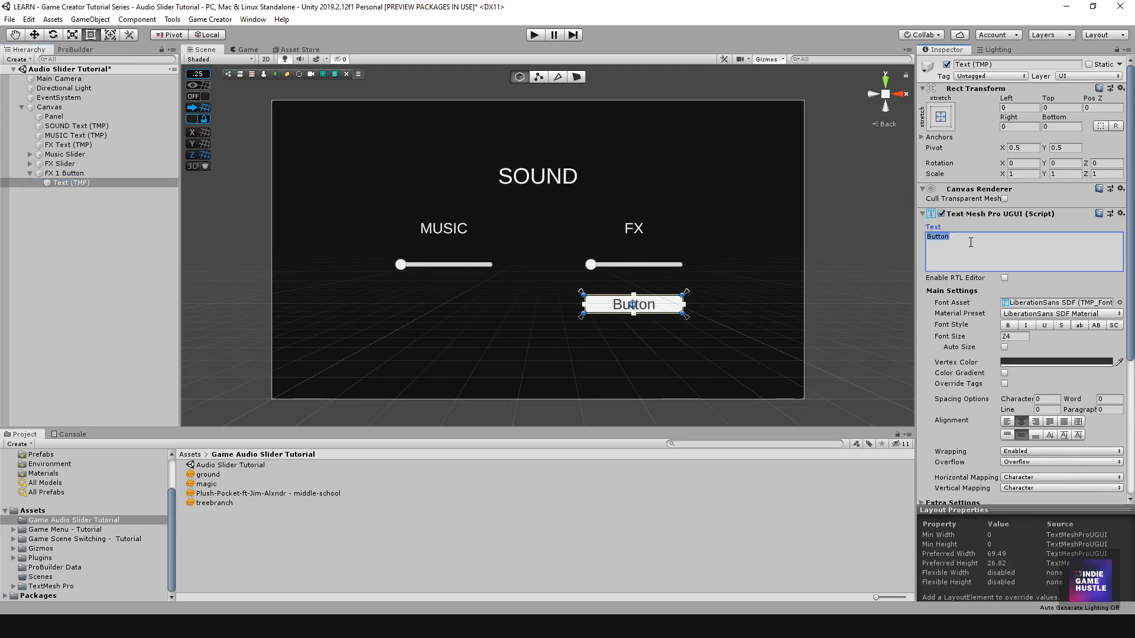
text(FX)
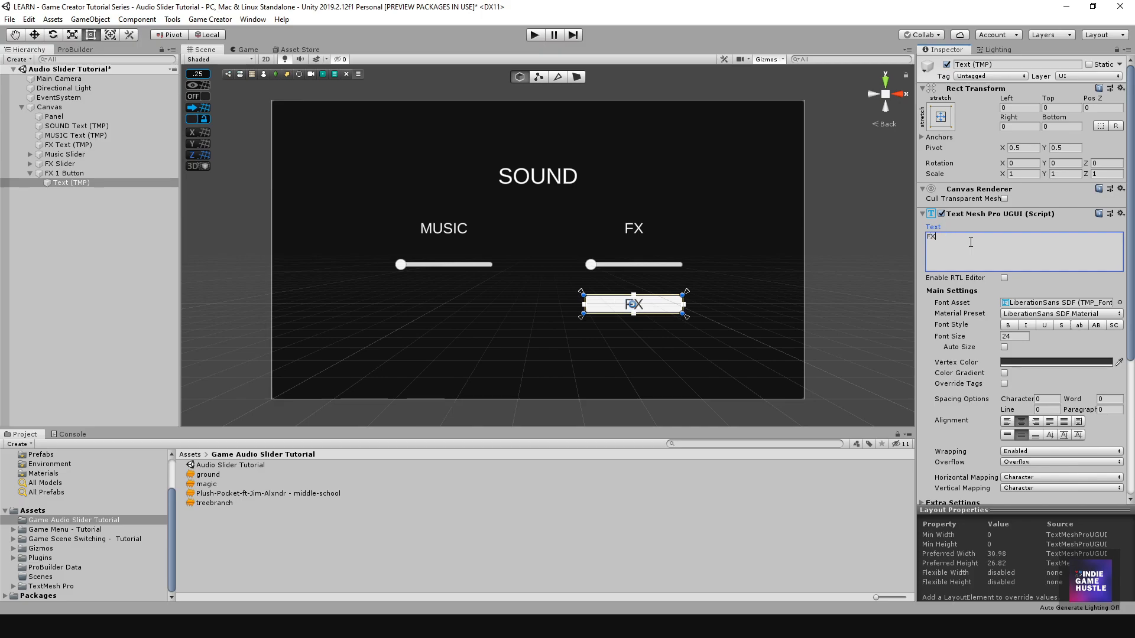
text( 1)
key(BackSpace)
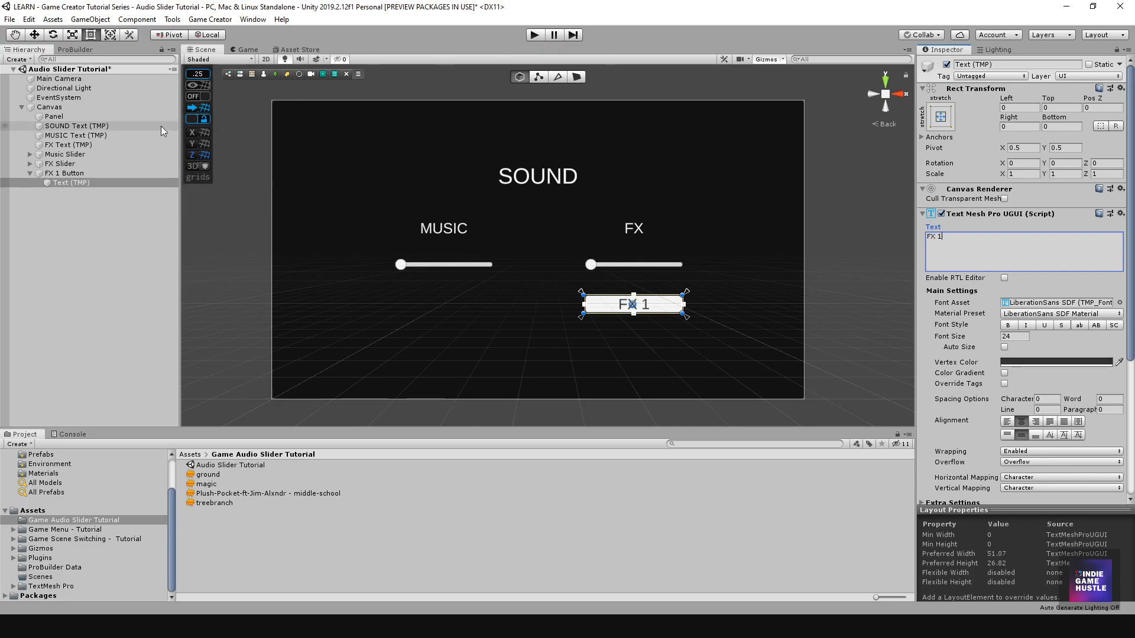
click(119, 207)
Duplicate the FX 1 Button and move the copy straight down below it, to about Y -132
click(53, 173)
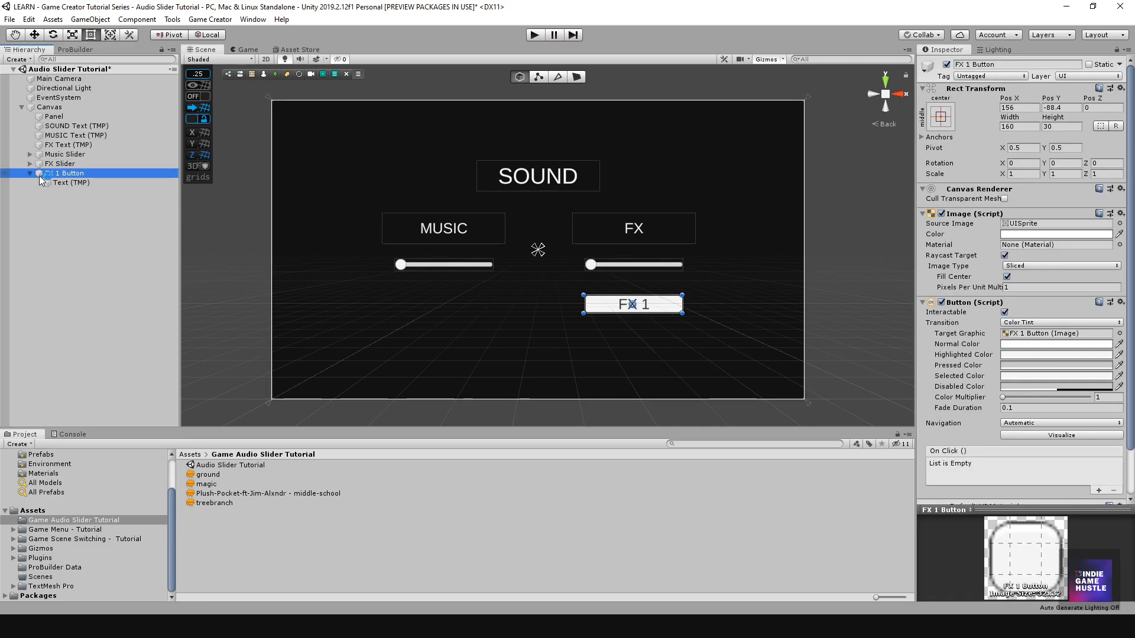
click(29, 173)
click(60, 192)
click(71, 174)
key(ctrl+d)
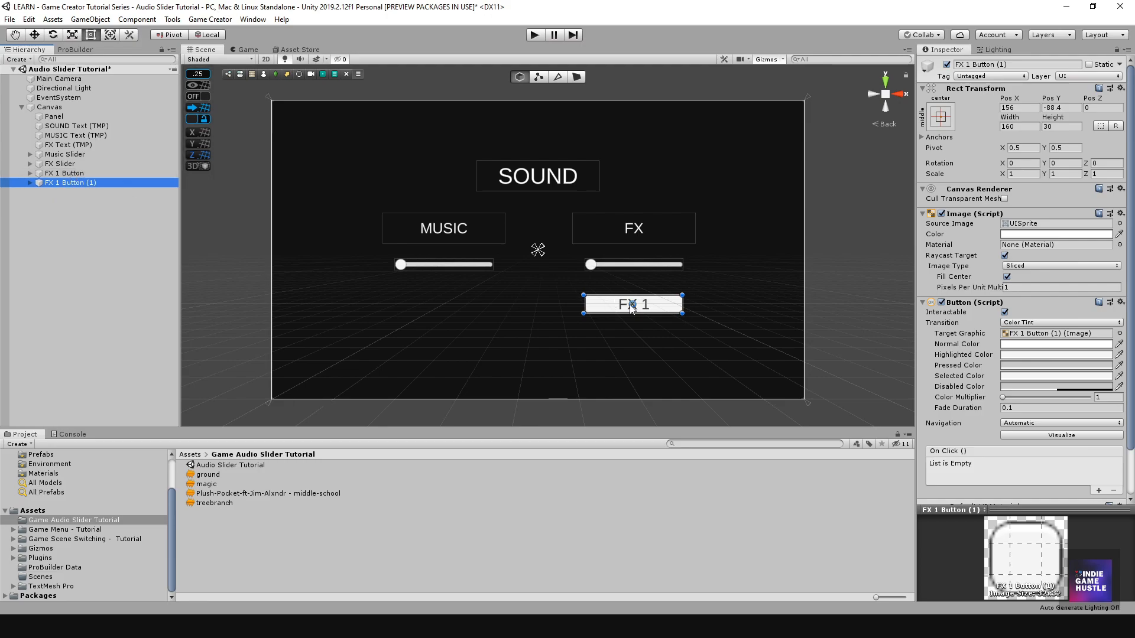
drag(612, 315, 612, 342)
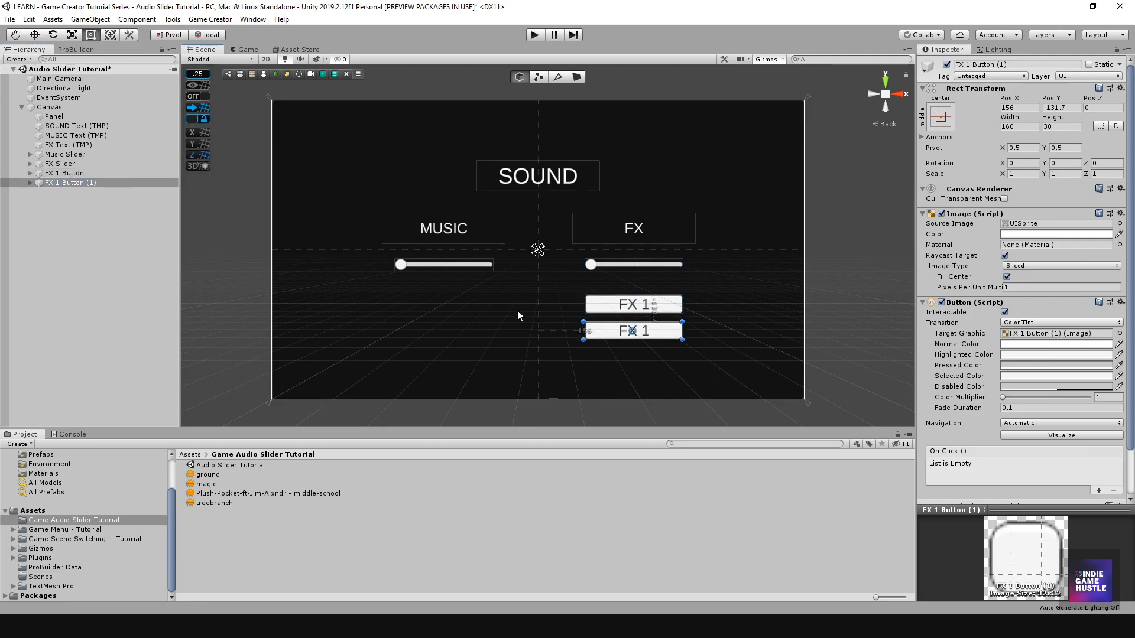
Rename the duplicated button object as "FX 2 Button", removing the number suffix
click(62, 183)
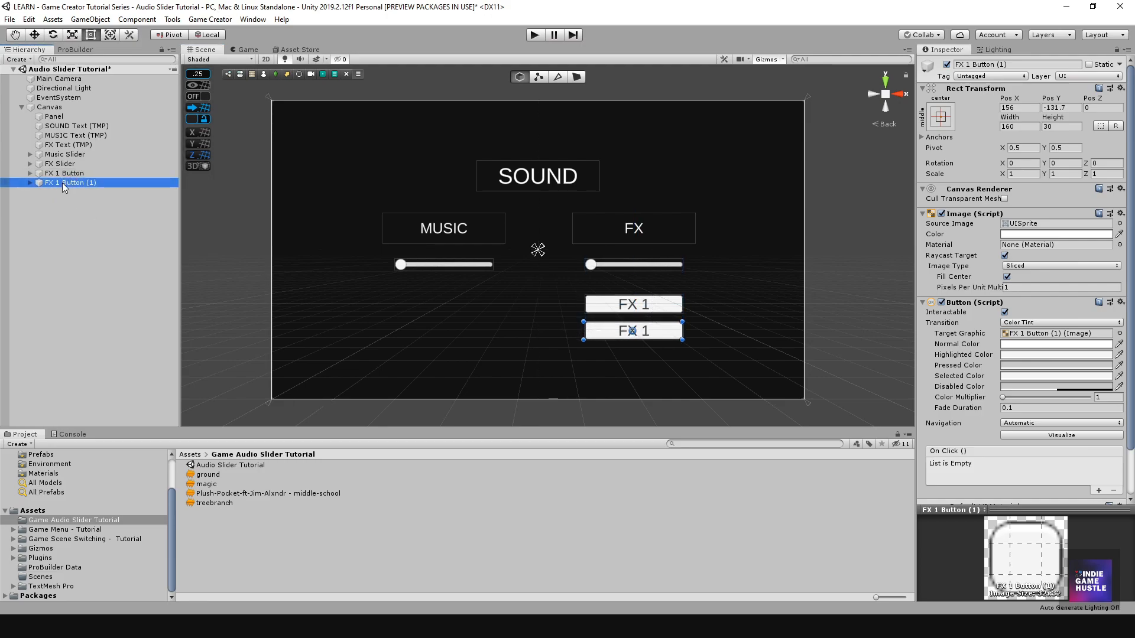
click(62, 183)
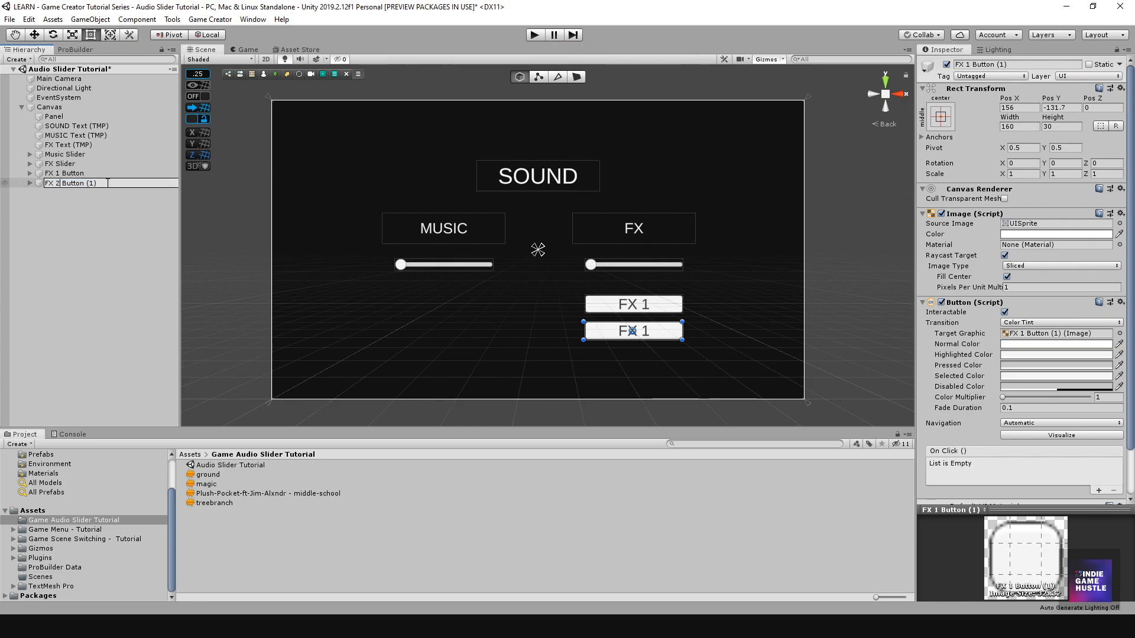
key(BackSpace)
key(BackSpace)
key(BackSpace)
key(BackSpace)
click(69, 216)
Change the text of the FX 2 Button's child label to "FX 2"
click(59, 182)
click(29, 183)
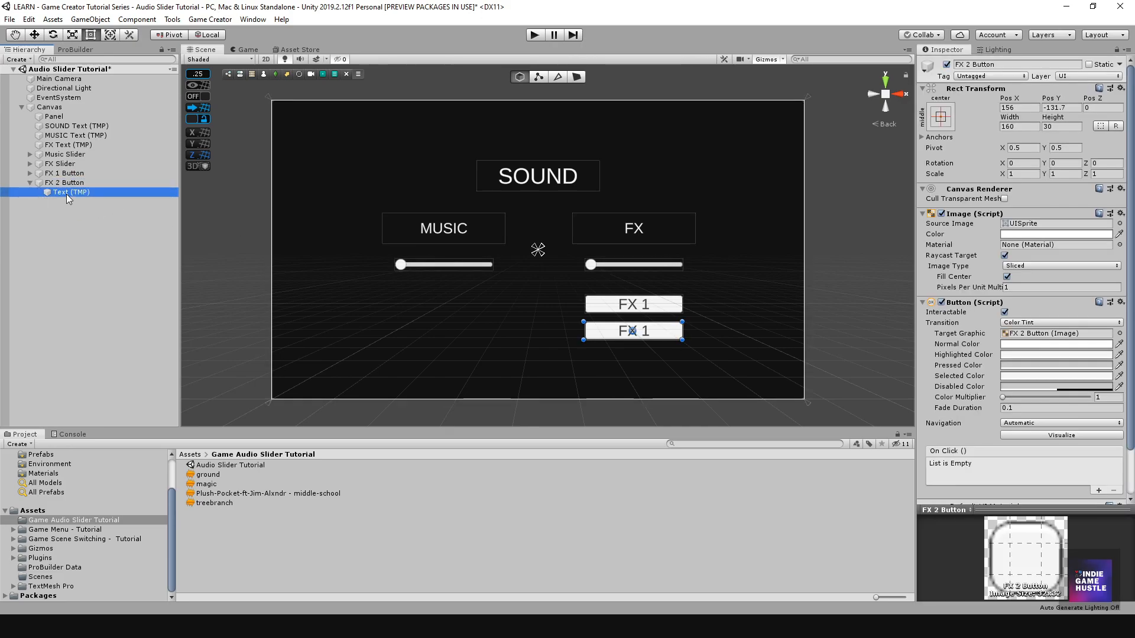
click(67, 192)
click(955, 238)
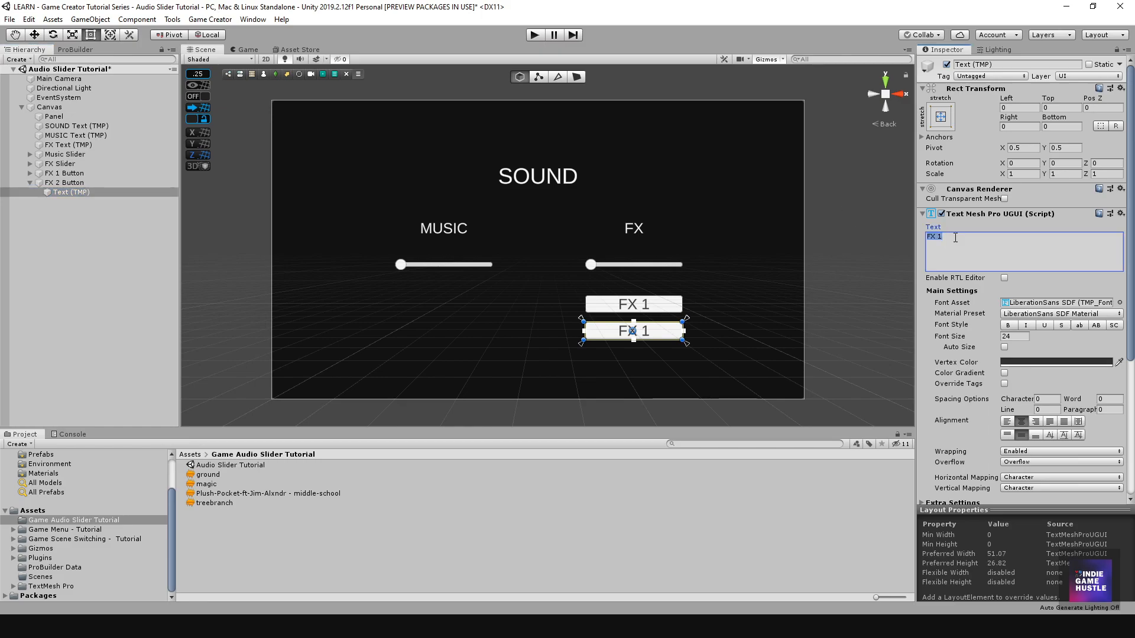
text(FX 2)
click(119, 264)
Duplicate the FX 2 Button and change the copy's child label text to "FX 3"
click(69, 183)
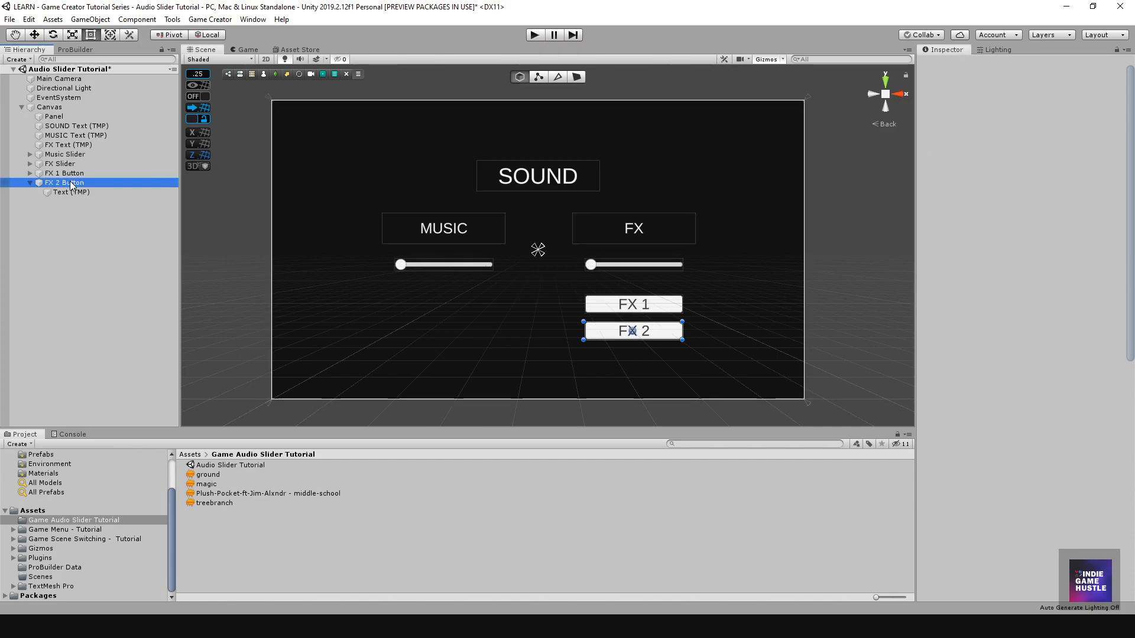
key(ctrl+d)
click(29, 202)
click(81, 211)
click(981, 244)
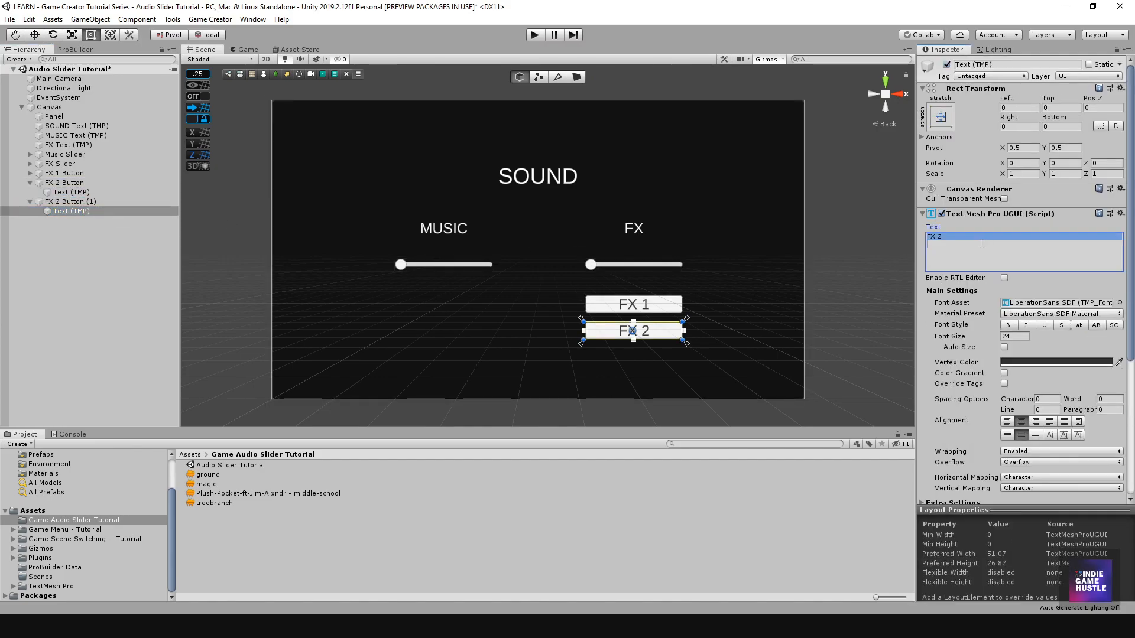
click(982, 243)
key(BackSpace)
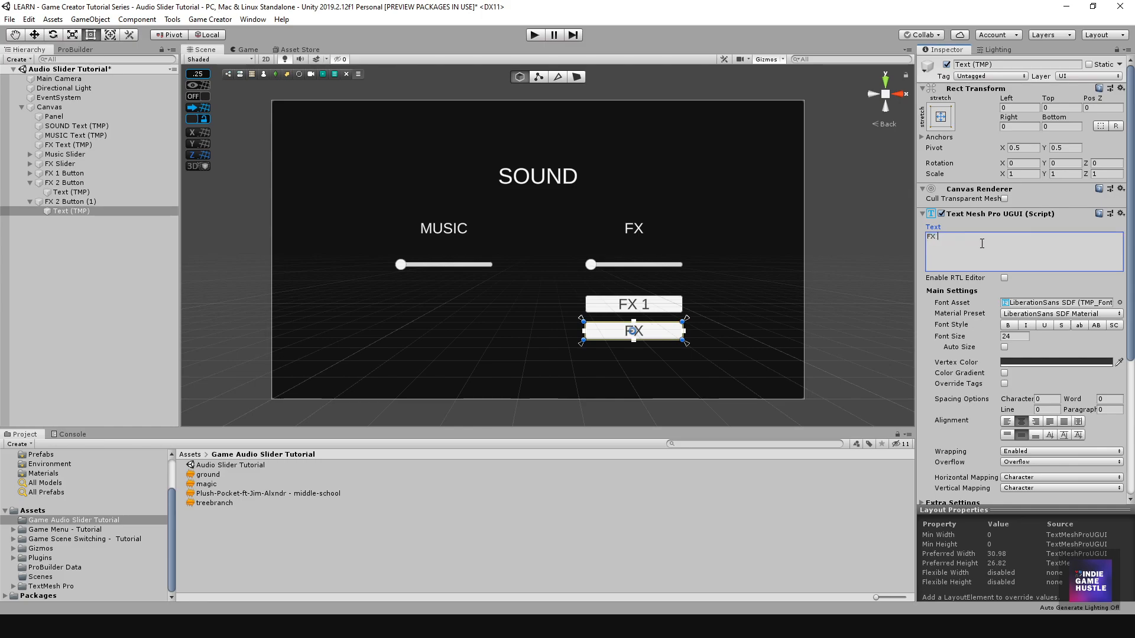
text(3)
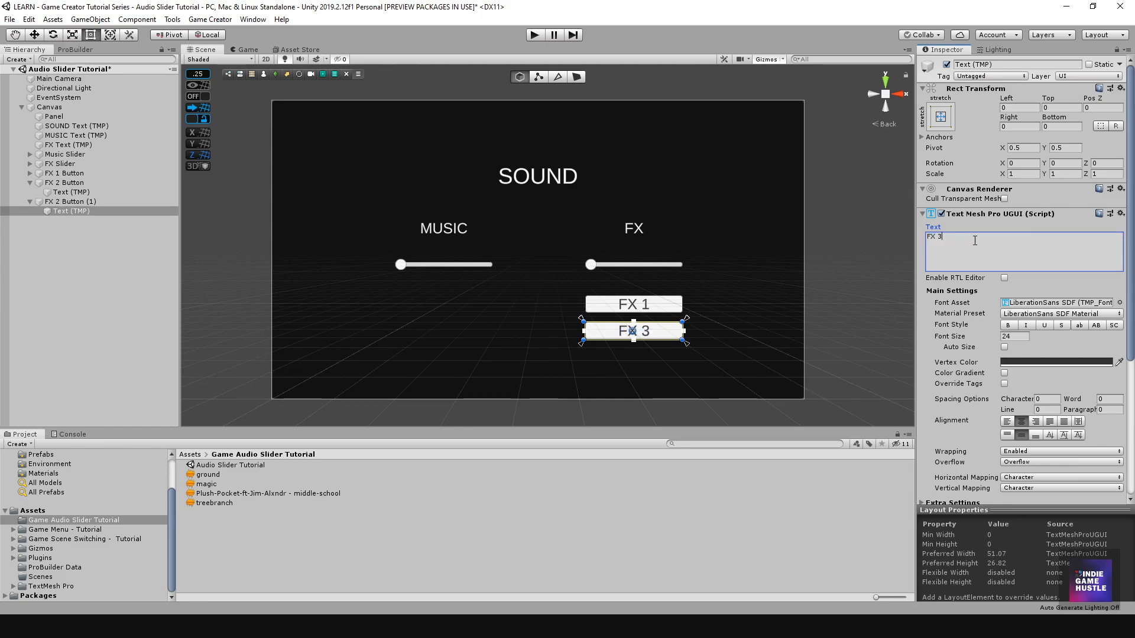
Rename the duplicated button object as "FX 3 Button", removing the number suffix
click(95, 201)
double_click(94, 201)
click(95, 201)
click(106, 200)
key(BackSpace)
key(BackSpace)
key(BackSpace)
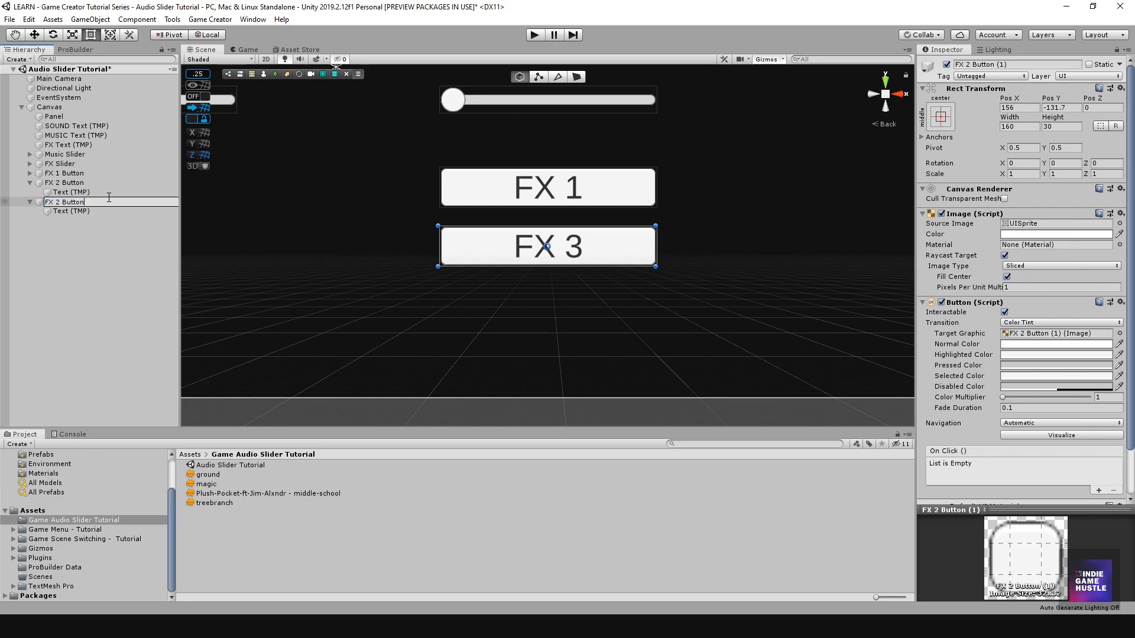
key(BackSpace)
text(3)
key(BackSpace)
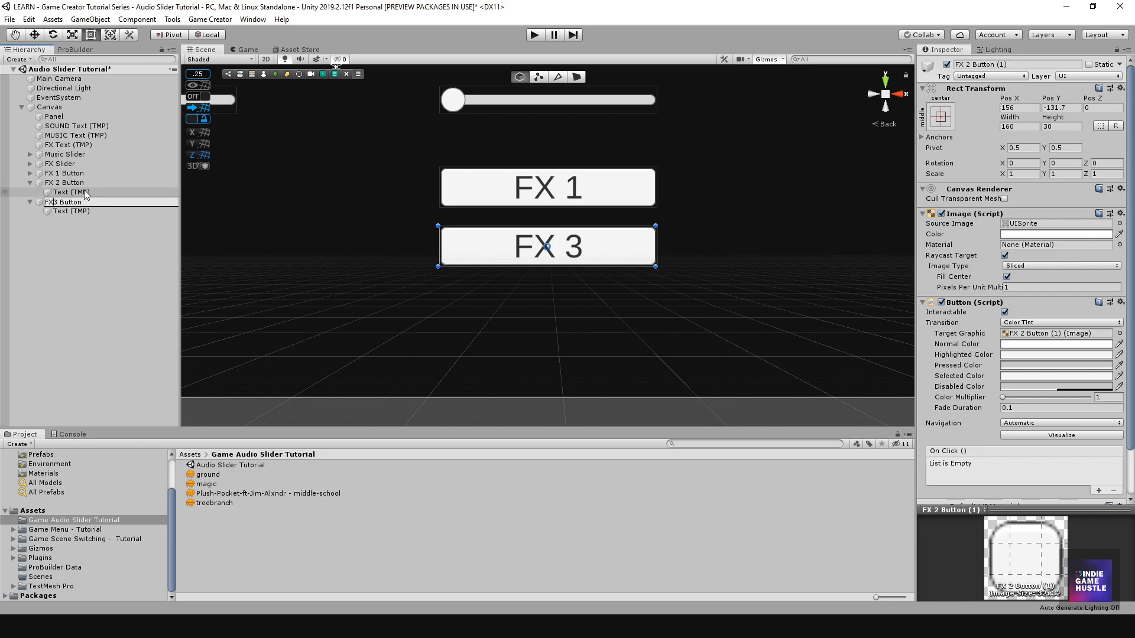
key(Return)
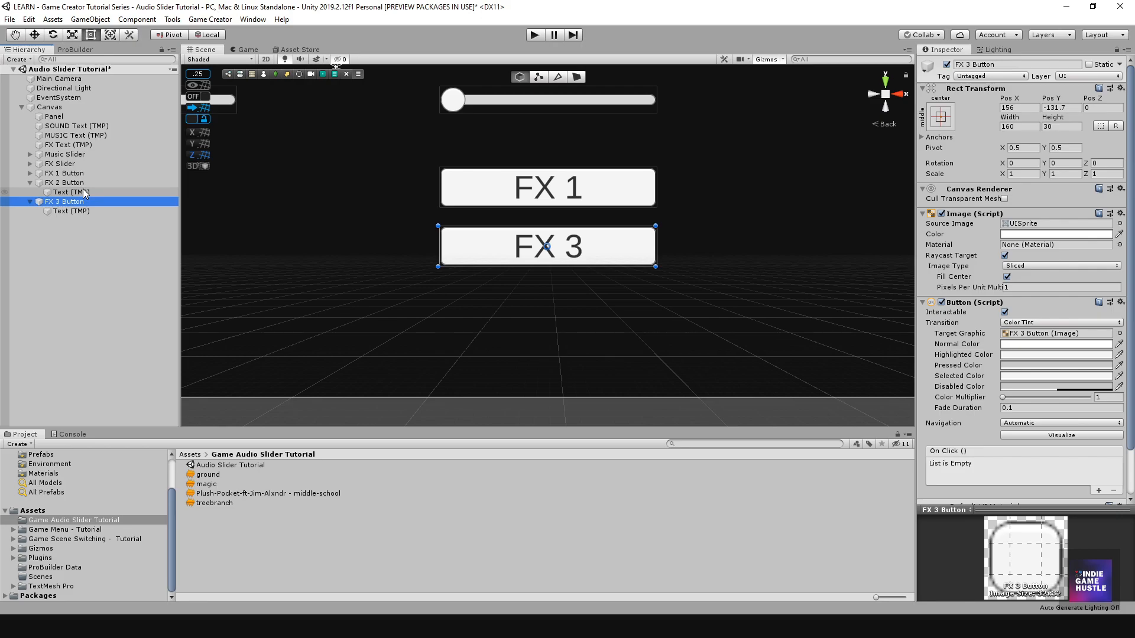
Move the FX 3 Button straight down below the FX 2 button, to about Y -174
drag(504, 246, 513, 307)
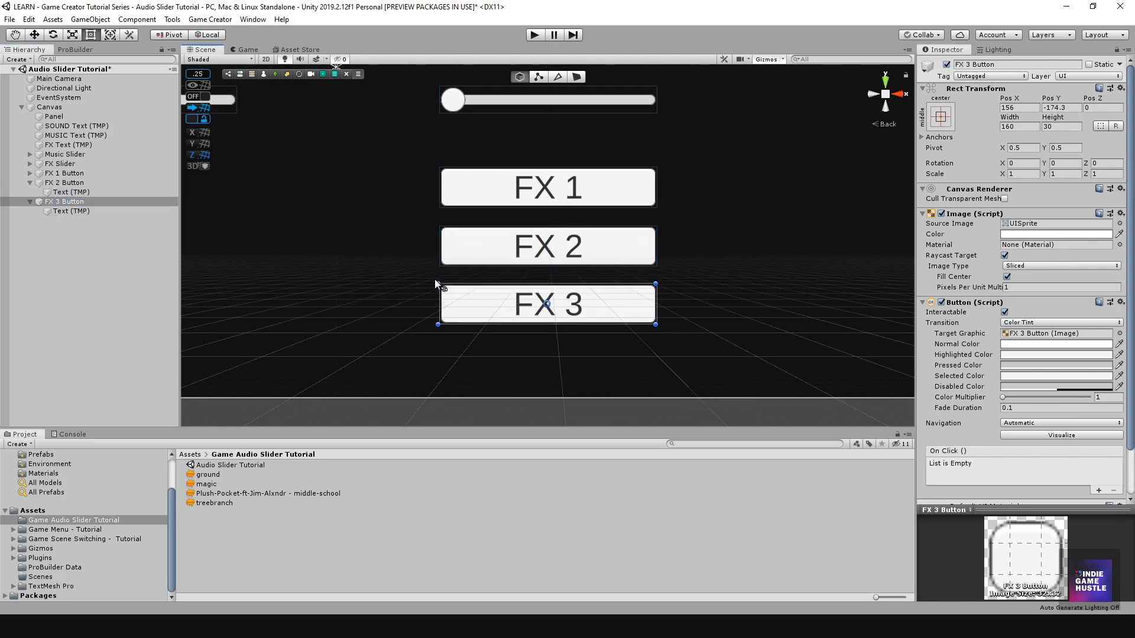
key(z)
scroll(378, 260, down, 5)
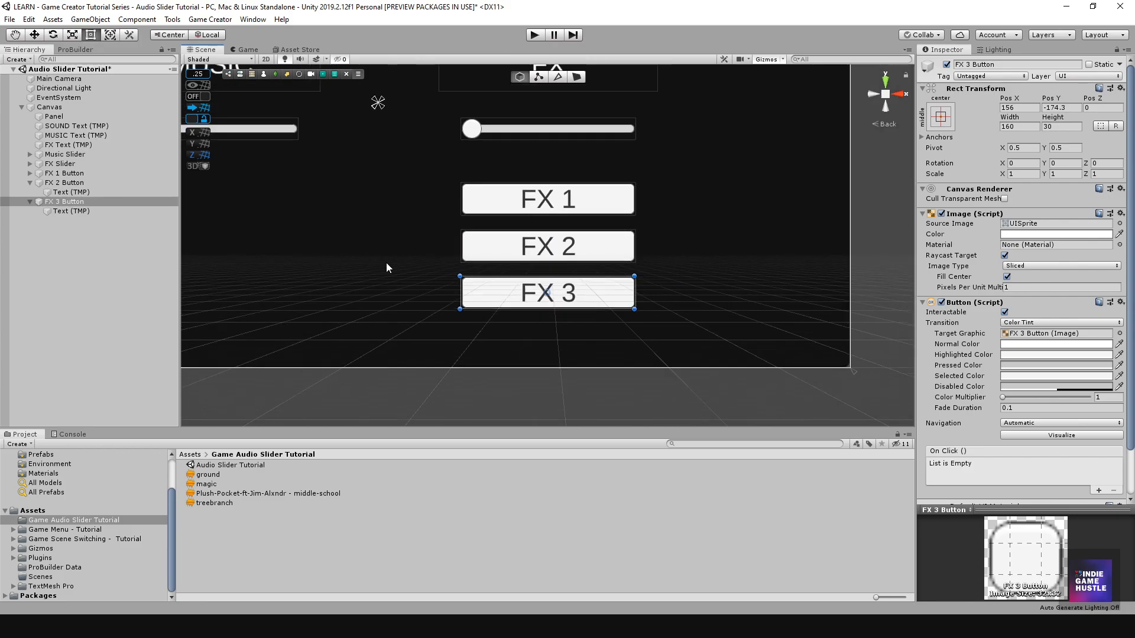
scroll(408, 265, up, 3)
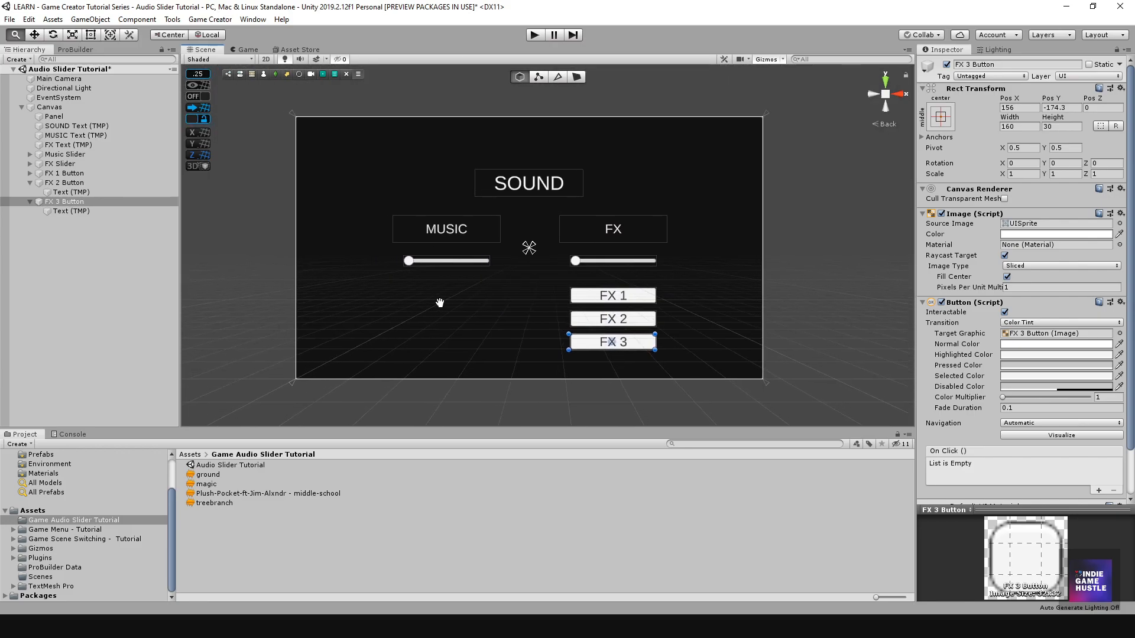
middle_drag(440, 297, 453, 303)
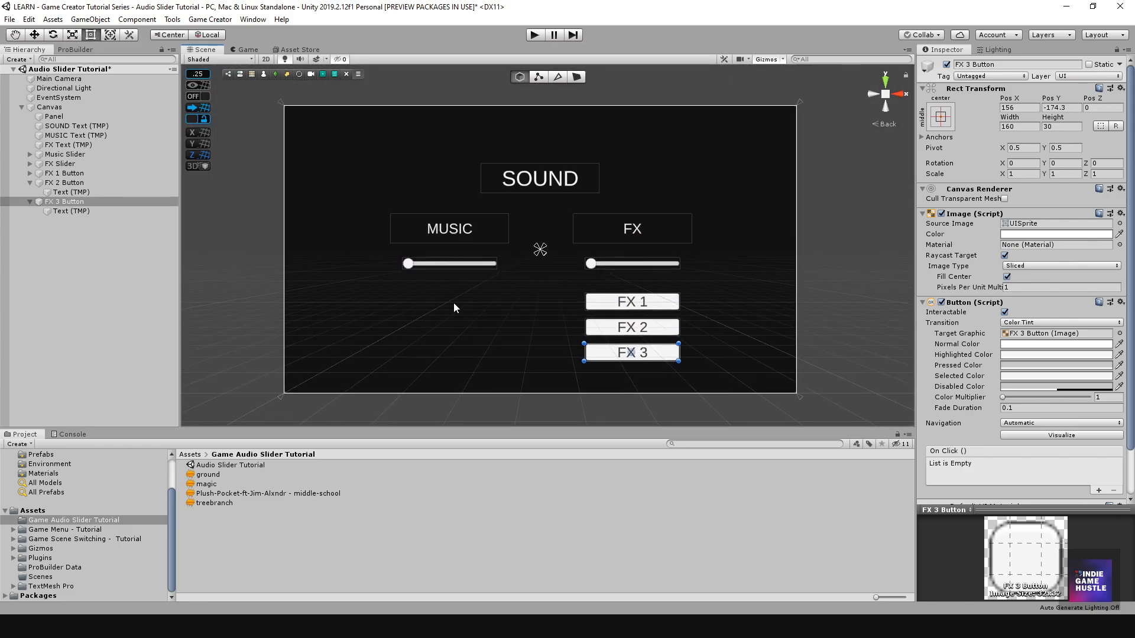
middle_drag(570, 287, 568, 286)
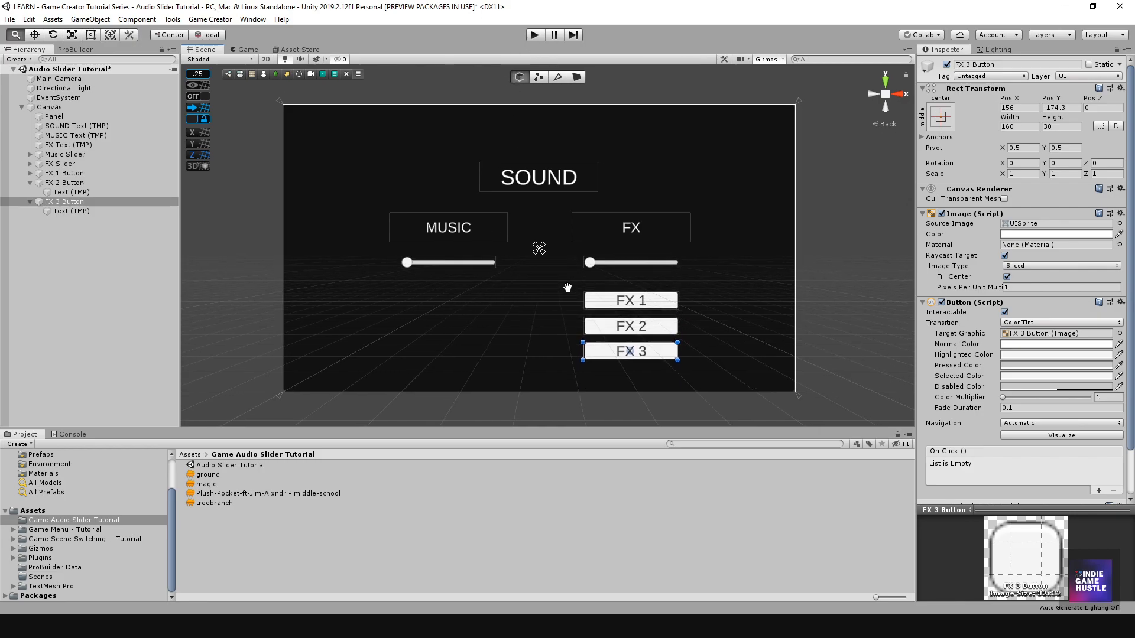
Preview the sound settings layout in the Game view by running the scene briefly and stopping it
click(248, 50)
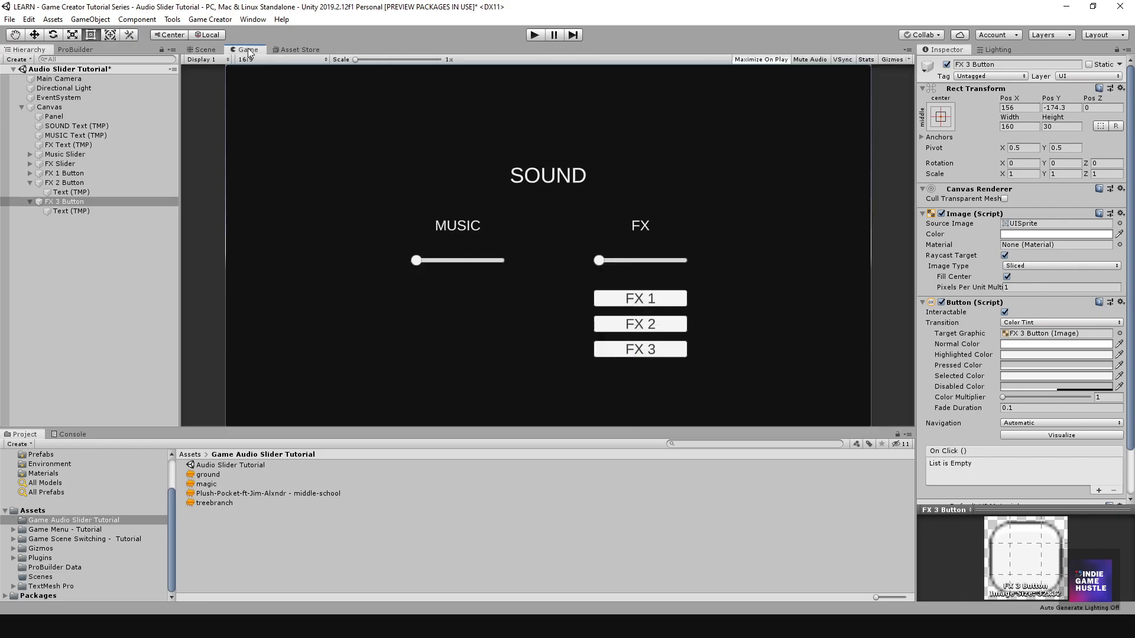
click(534, 36)
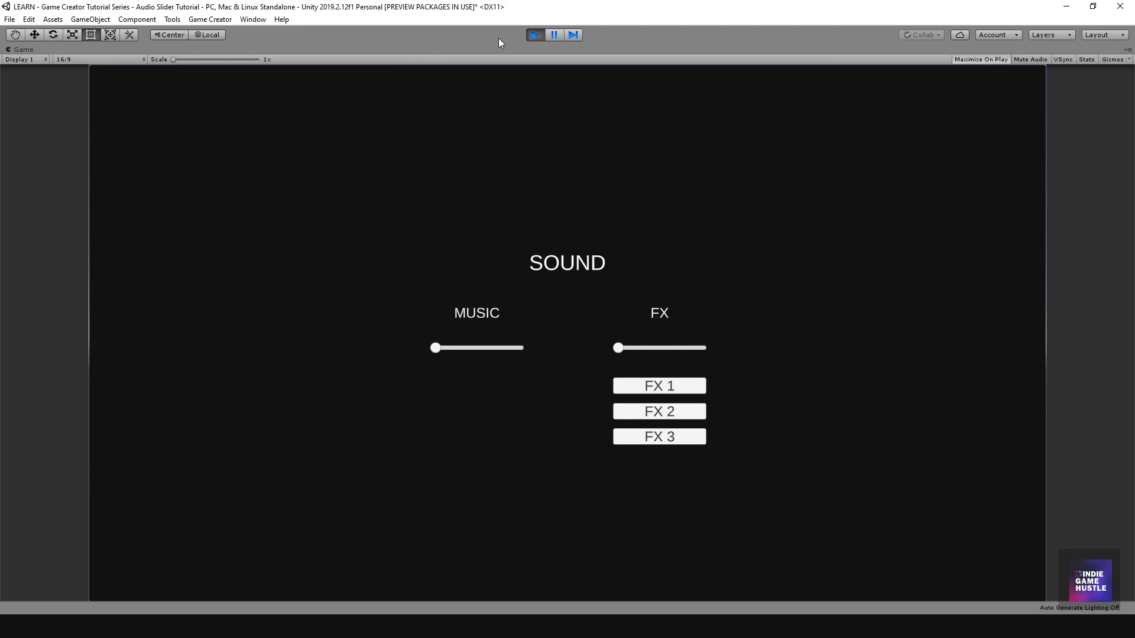
click(533, 35)
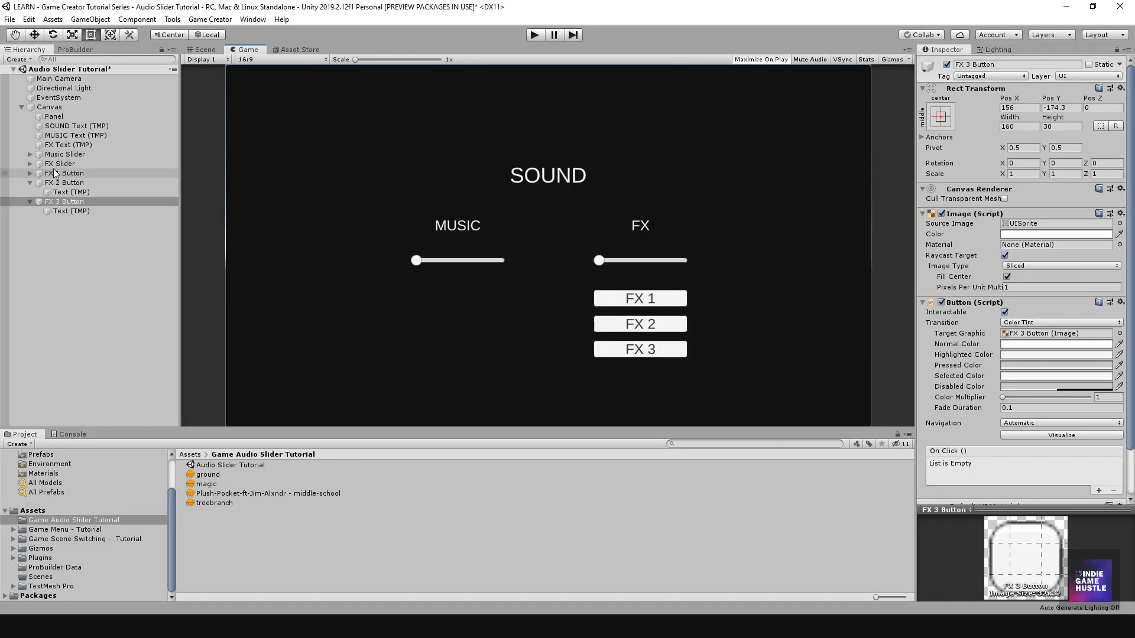
Set the Panel's Image source sprite to None so its rounded background sprite is removed
click(54, 117)
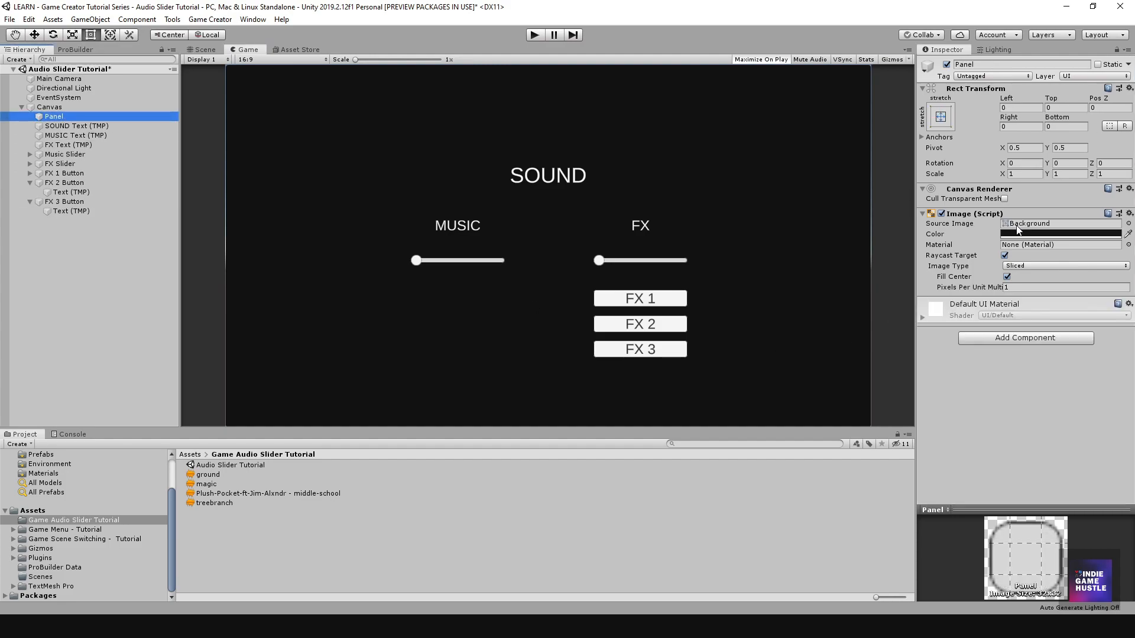
click(1017, 228)
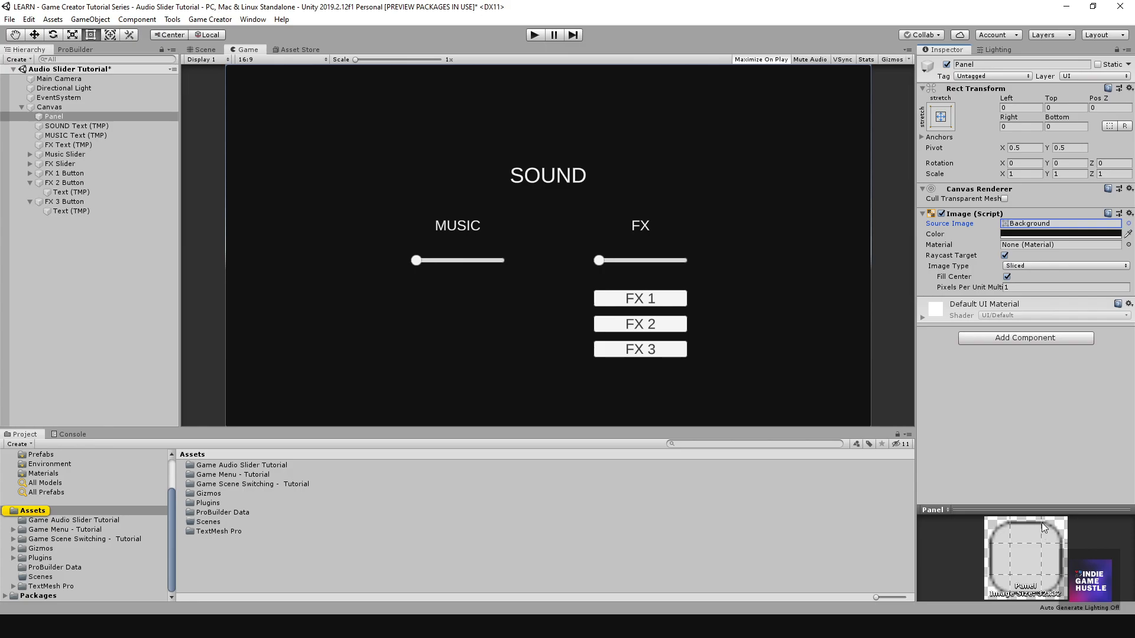
drag(1042, 508, 1042, 475)
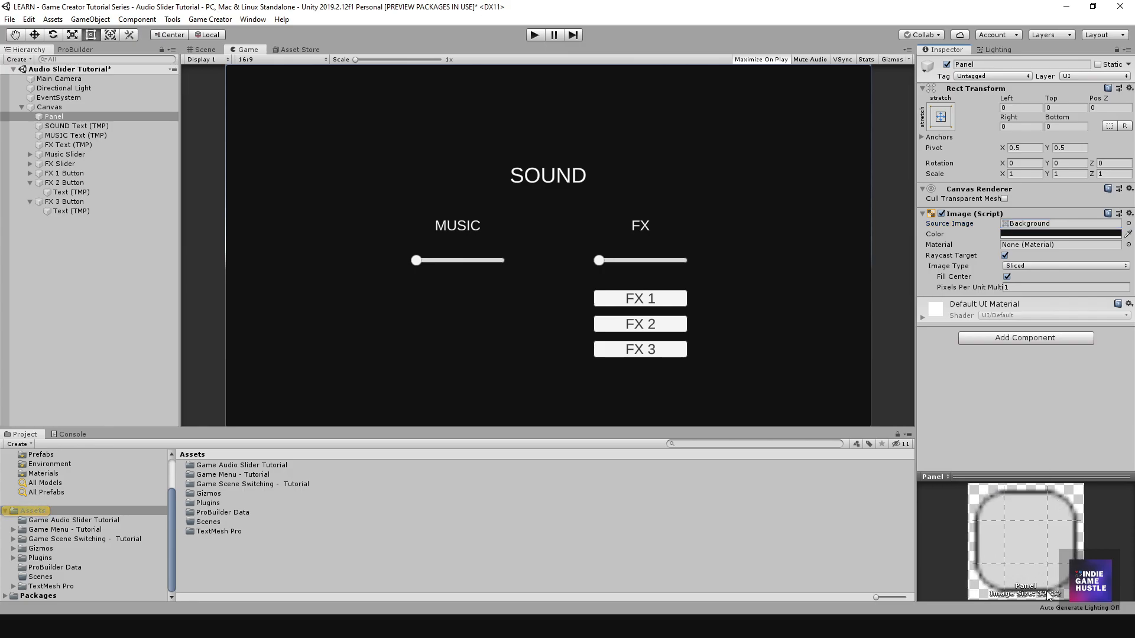
click(1128, 223)
scroll(552, 383, down, 5)
drag(834, 486, 835, 252)
click(164, 229)
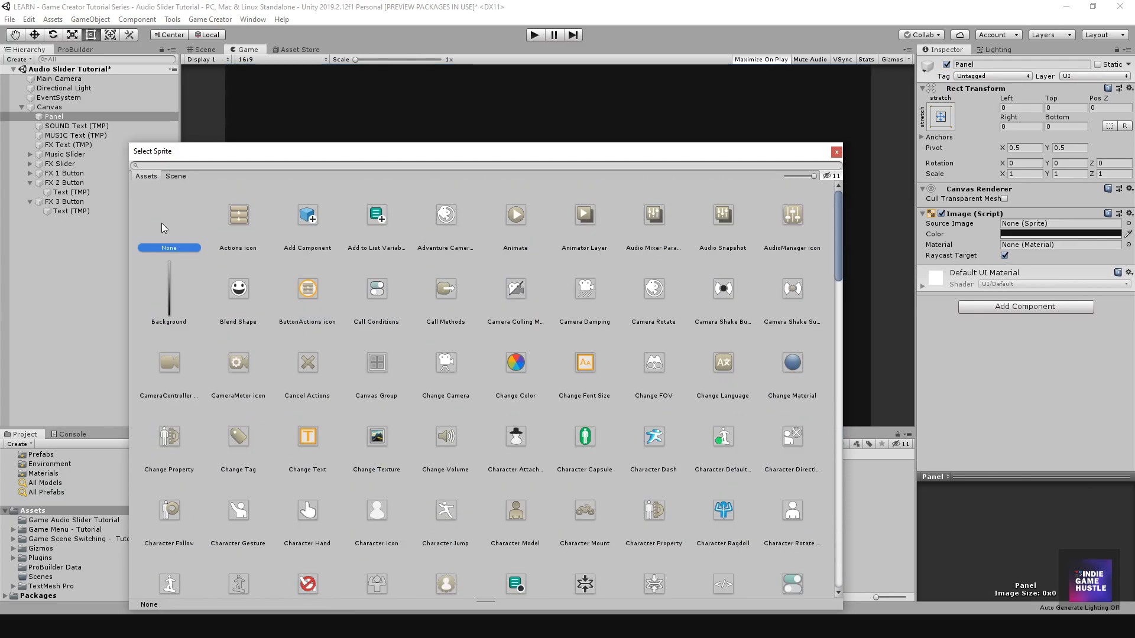
click(837, 152)
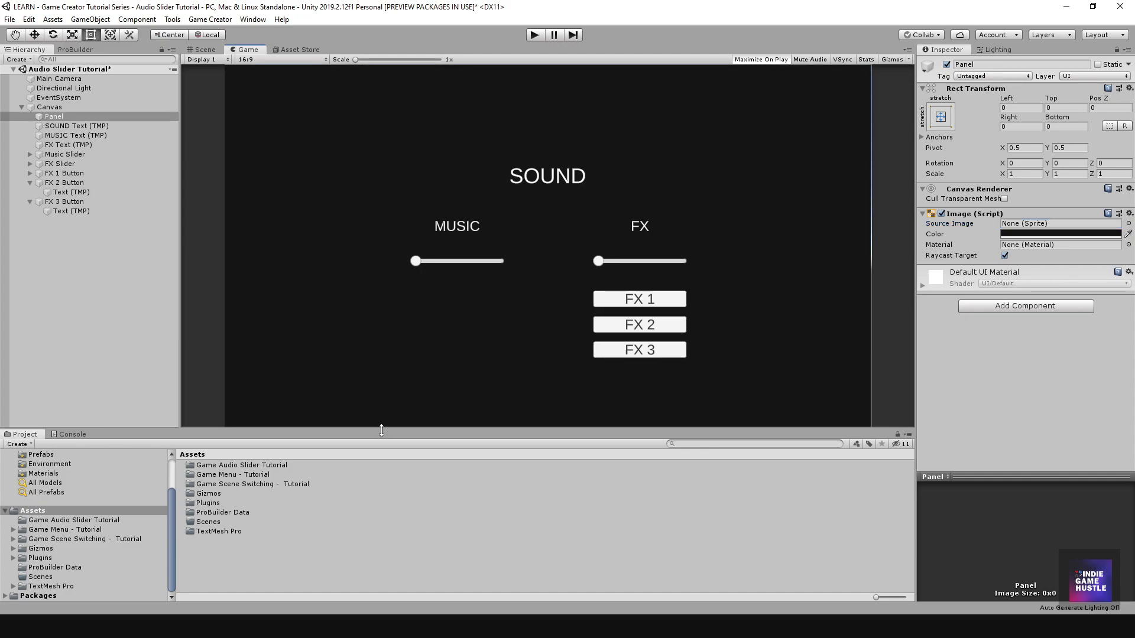
Enlarge the Game view slightly and collapse the FX 2 Button and FX 3 Button entries in the hierarchy
drag(382, 427, 381, 441)
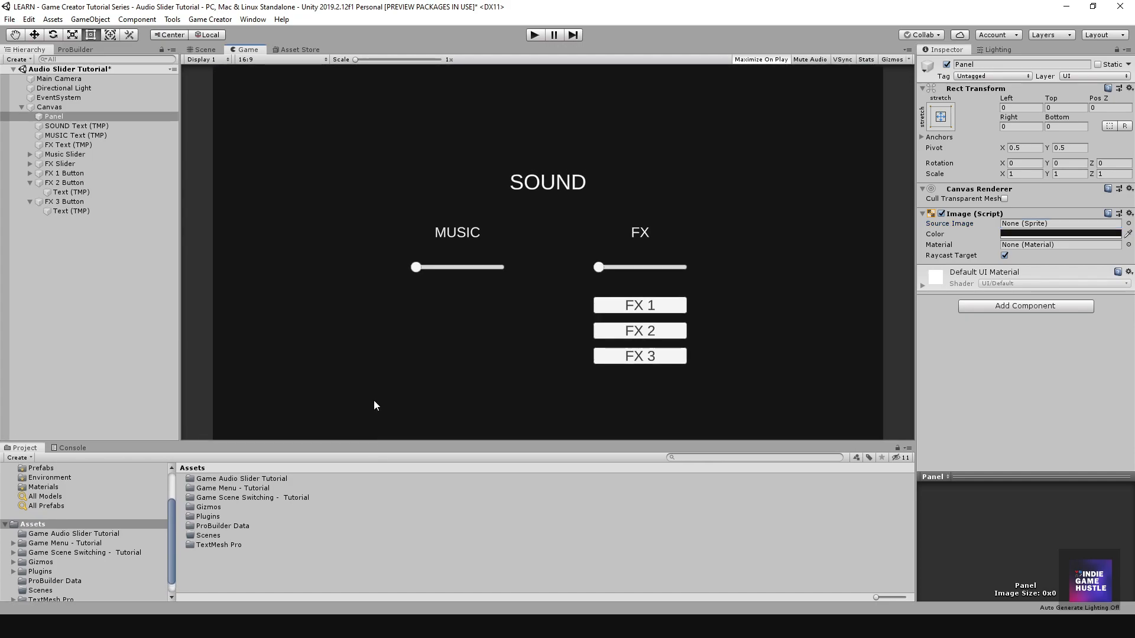
click(30, 202)
click(29, 182)
click(51, 234)
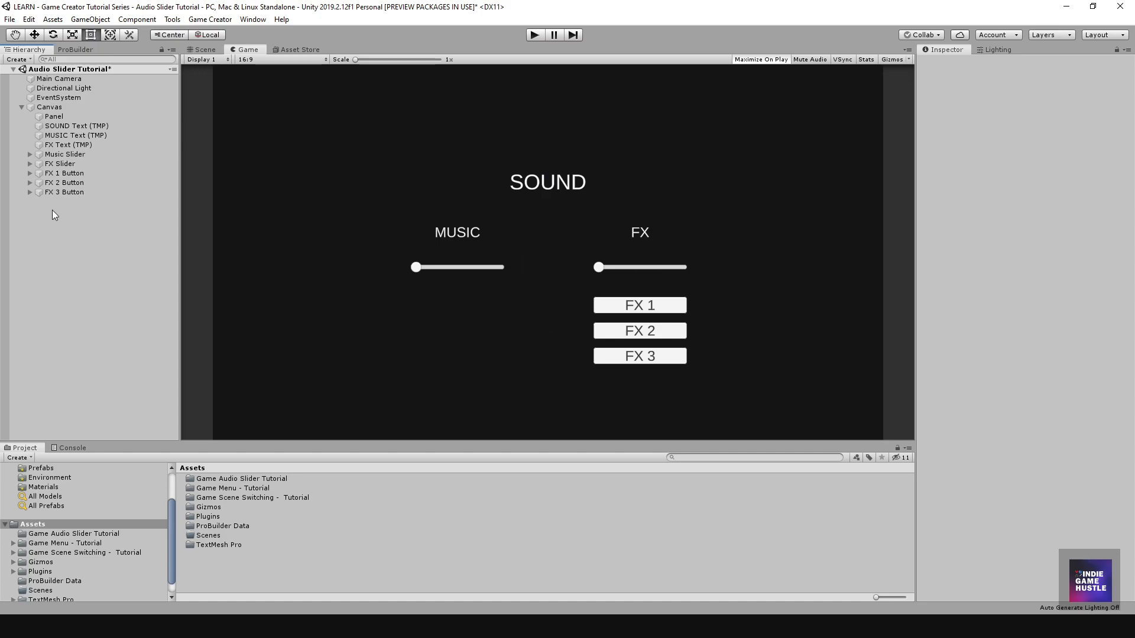
Create a Game Creator Actions object outside the Canvas and rename it "Audio - Actions"
click(41, 107)
click(56, 246)
right_click(70, 233)
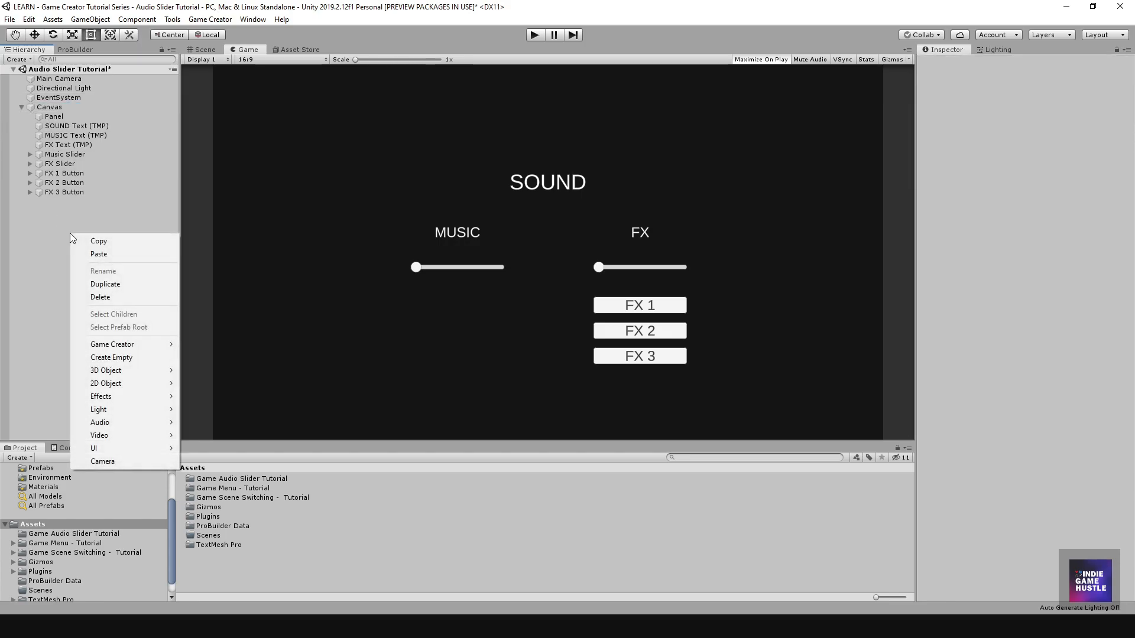
mouse_move(154, 349)
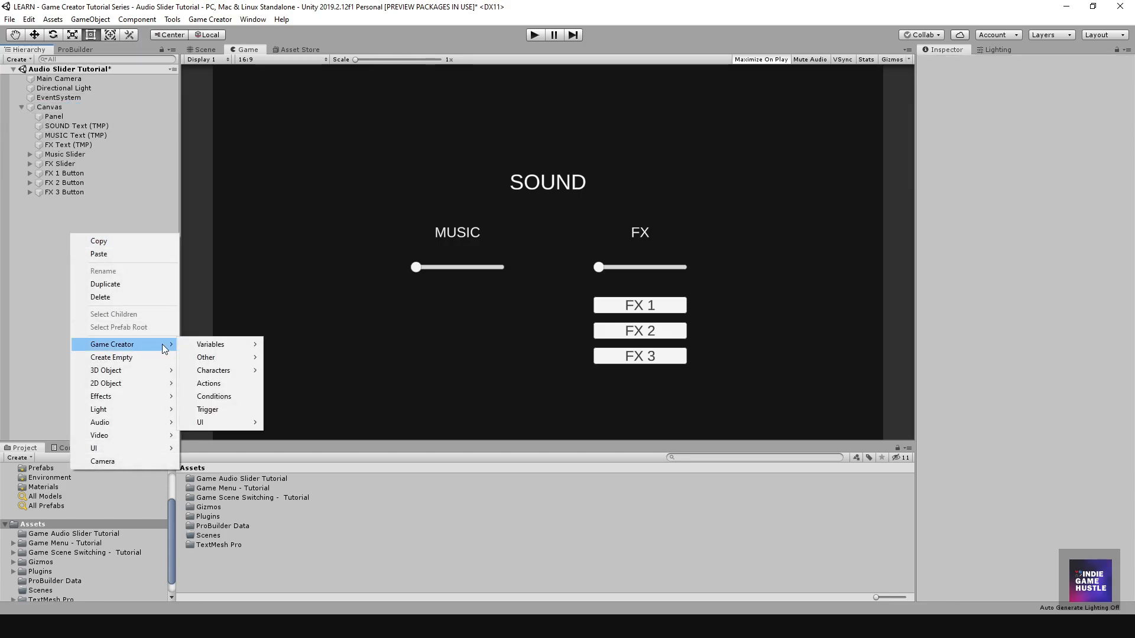
click(221, 383)
click(69, 281)
click(42, 202)
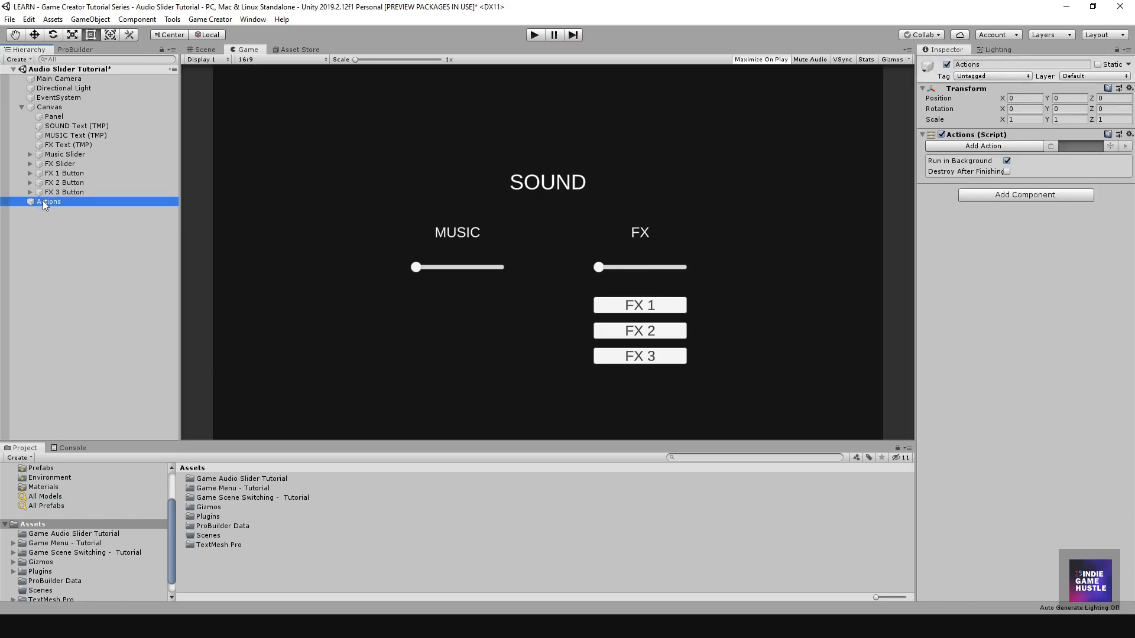
click(42, 201)
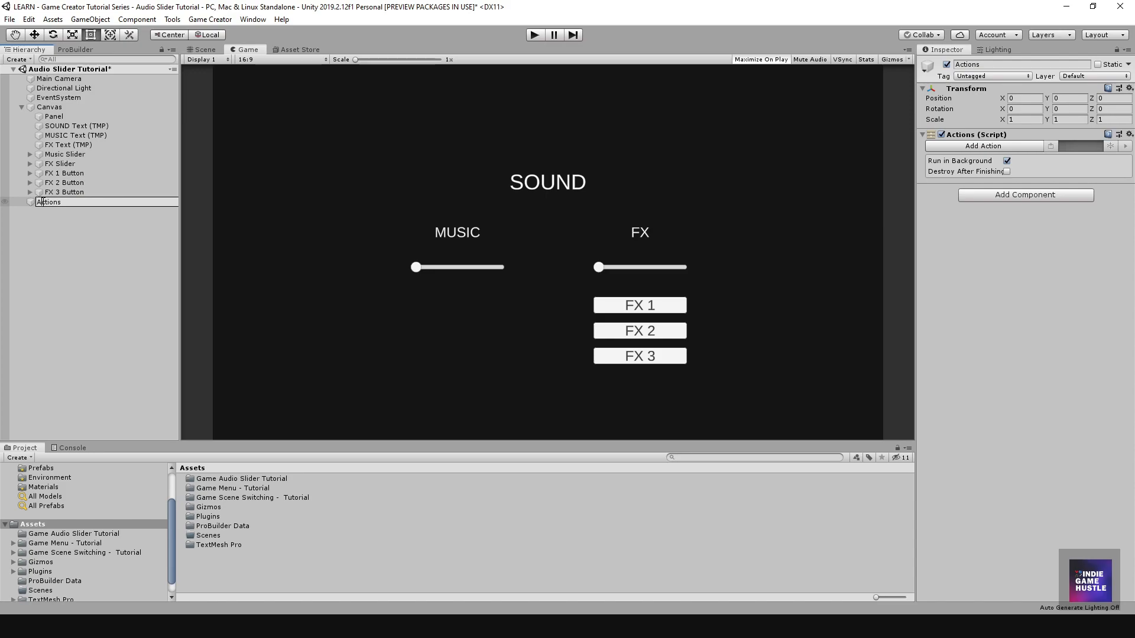
text(Audio -)
key(Return)
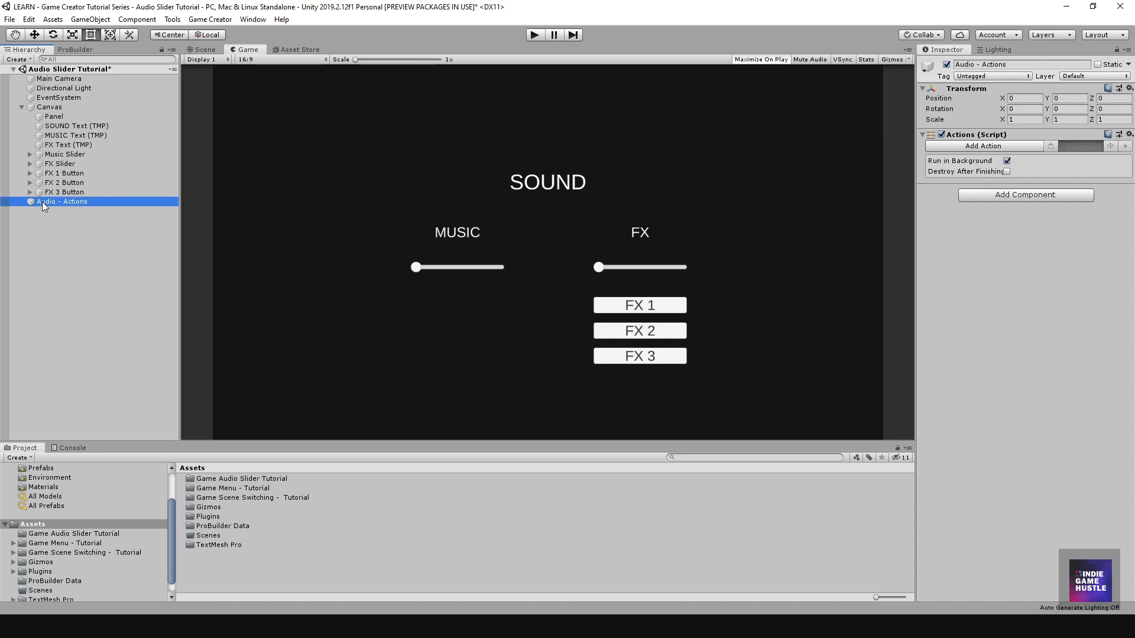
click(68, 242)
click(84, 200)
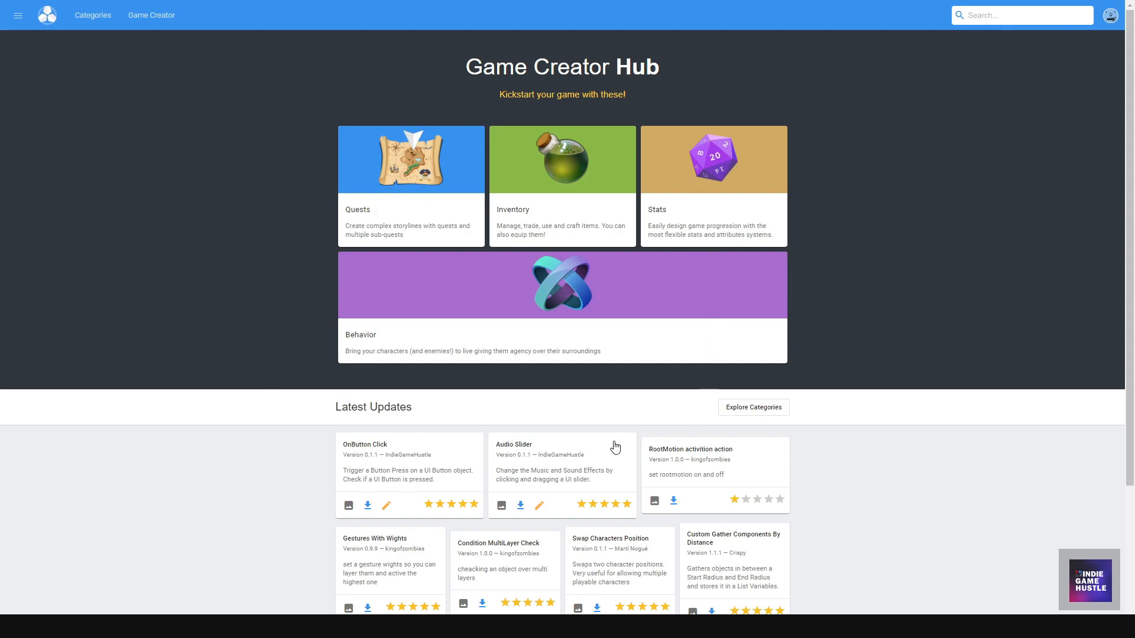
Look through the latest updates on the Game Creator Hub page and the Scene Switching and Game Menu tutorial folders in the project
drag(1130, 270, 1129, 415)
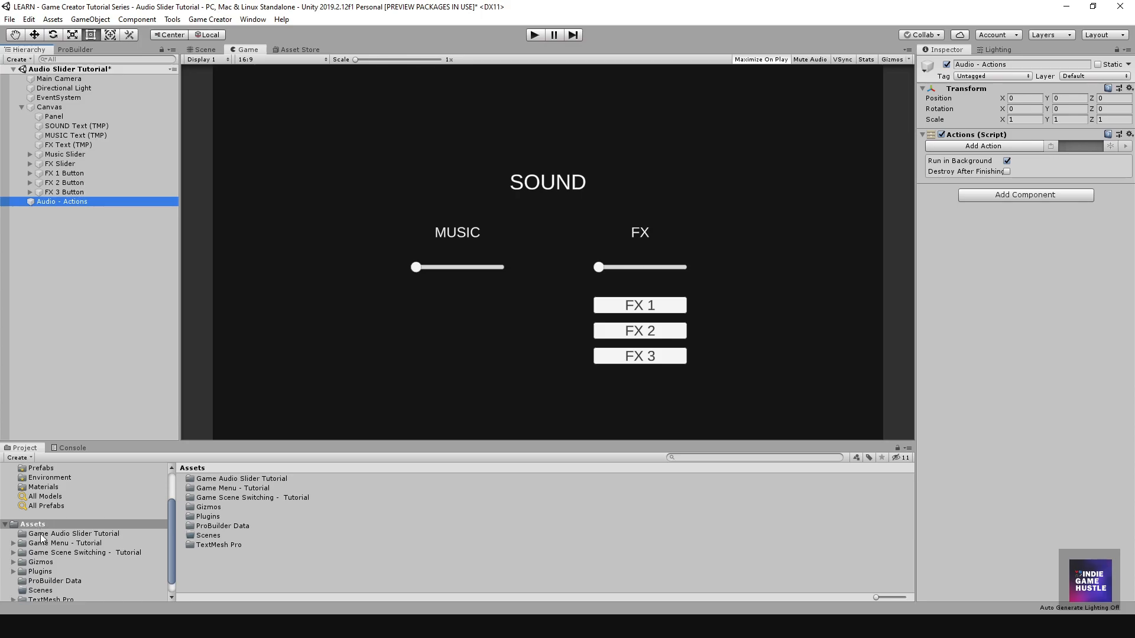
click(62, 557)
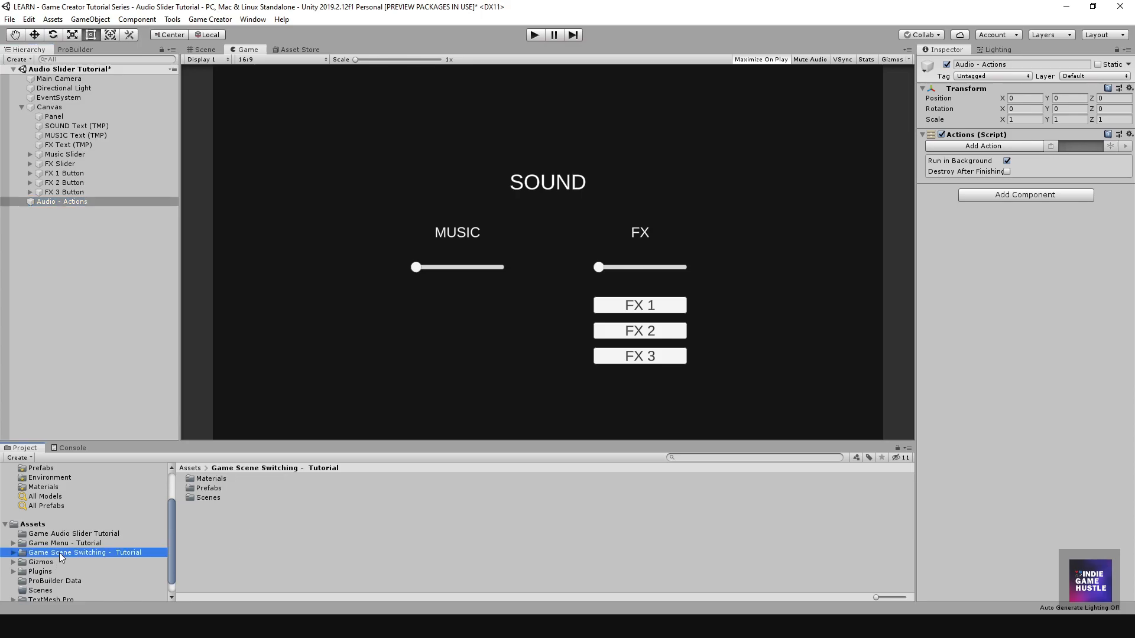
click(30, 545)
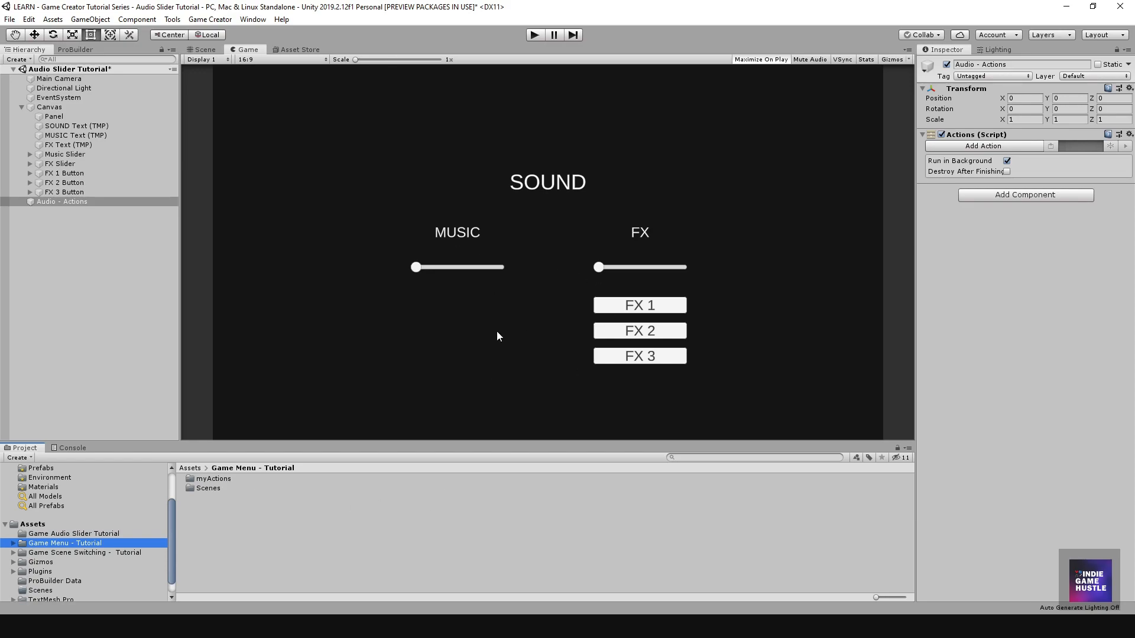
Add the AudioSlider action from the Audio category to the Audio - Actions object
click(969, 145)
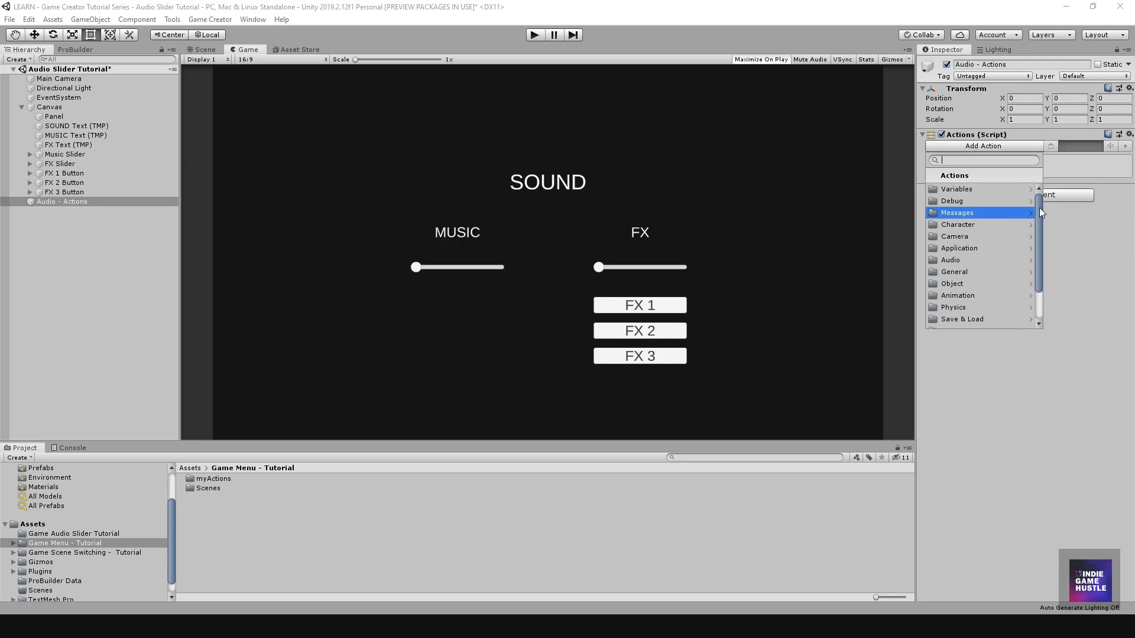
click(957, 260)
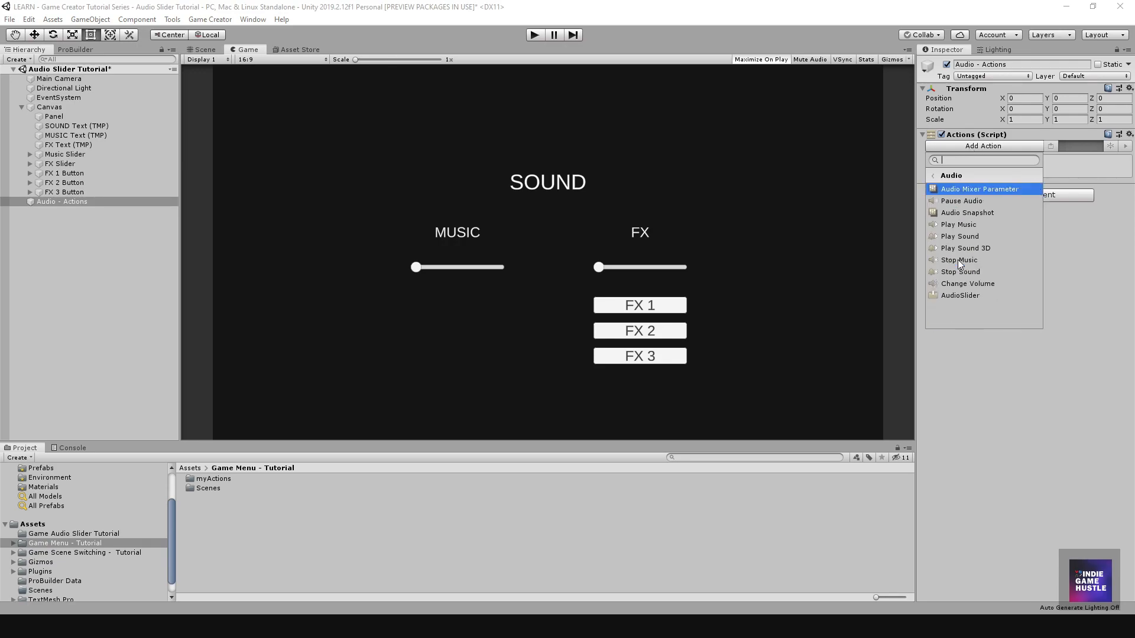
click(958, 296)
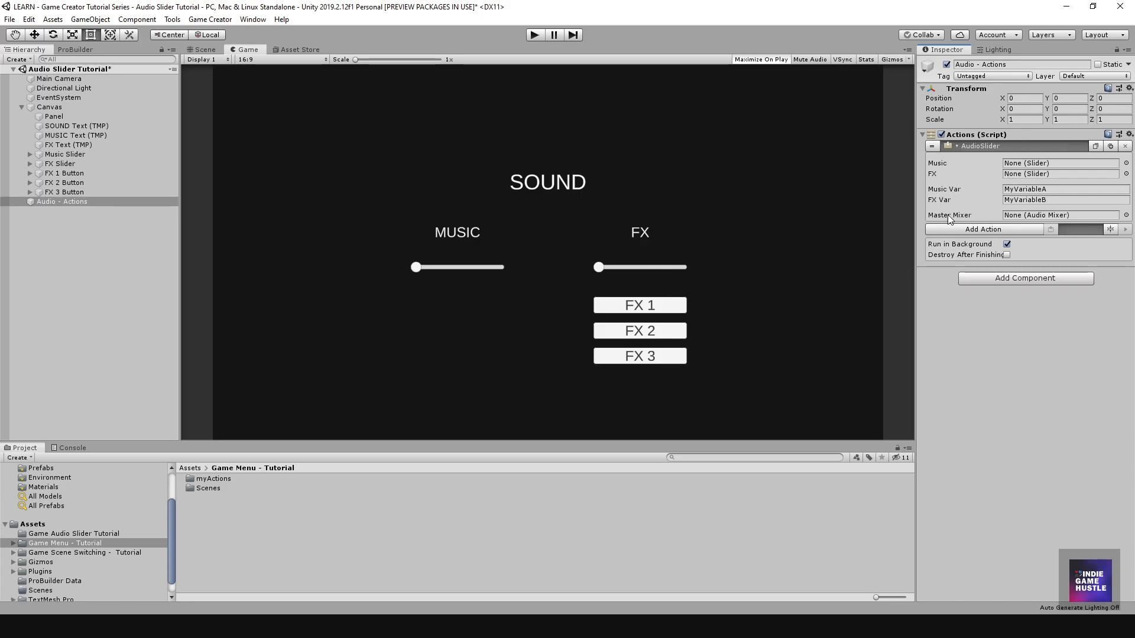
Assign the Music Slider object to the AudioSlider action's Music reference and the FX Slider object to its FX reference
mouse_move(951, 218)
mouse_move(943, 166)
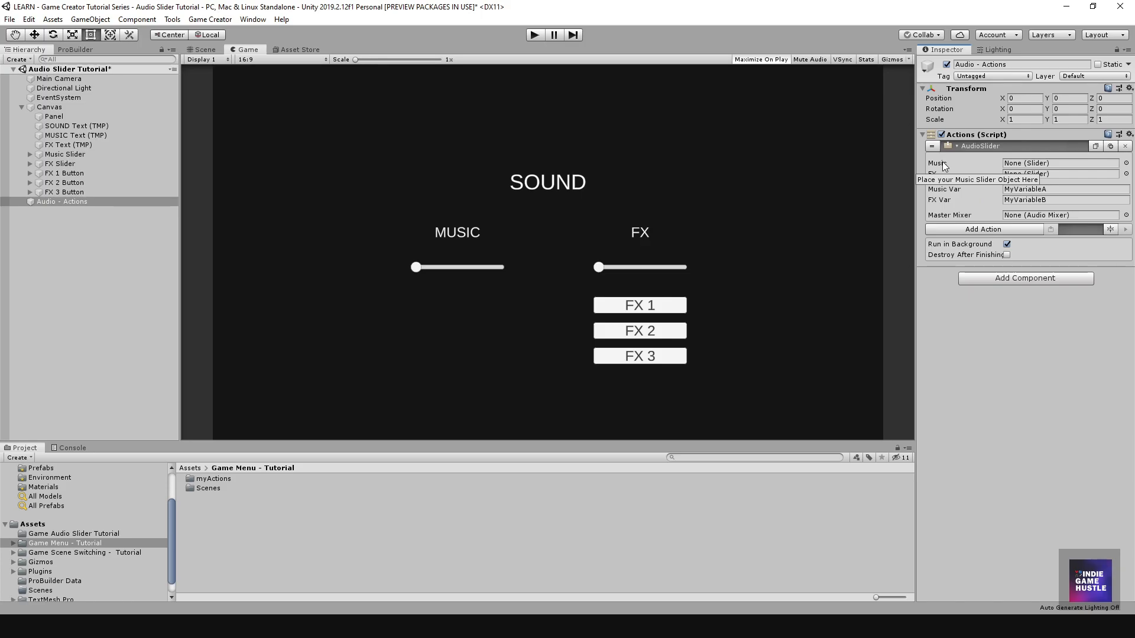
mouse_move(945, 193)
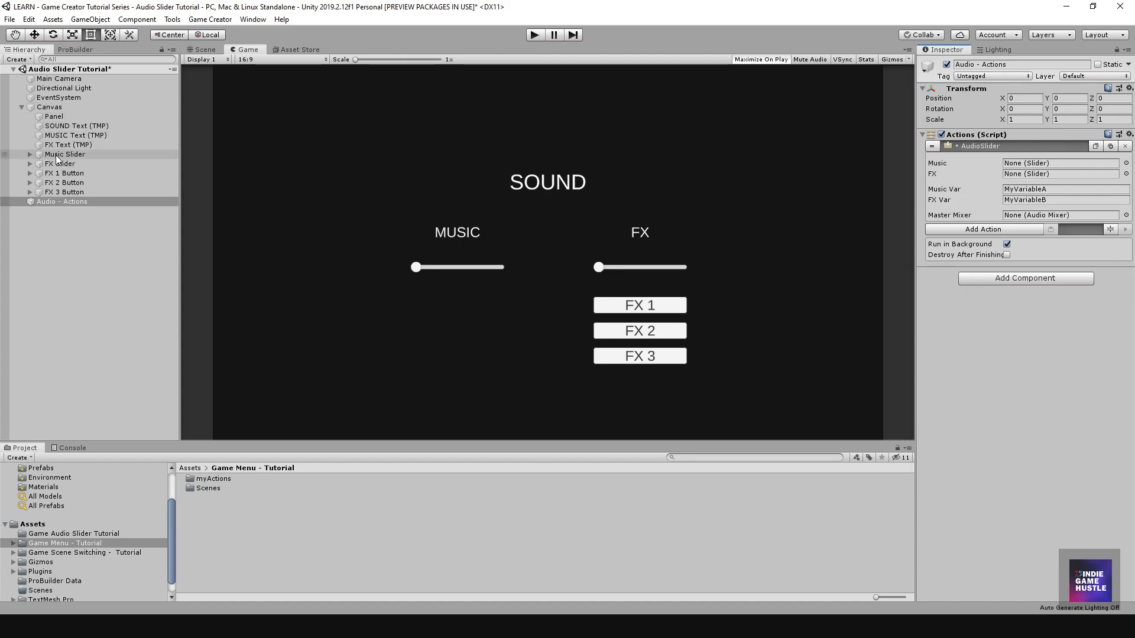
drag(605, 190, 1051, 163)
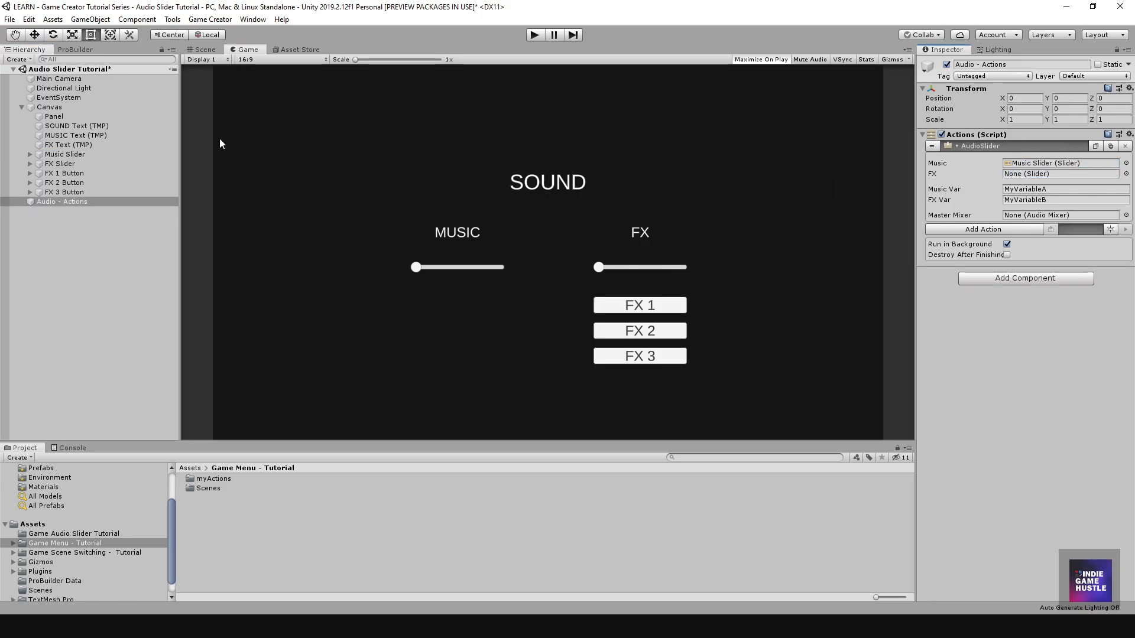
click(50, 168)
drag(50, 168, 1023, 176)
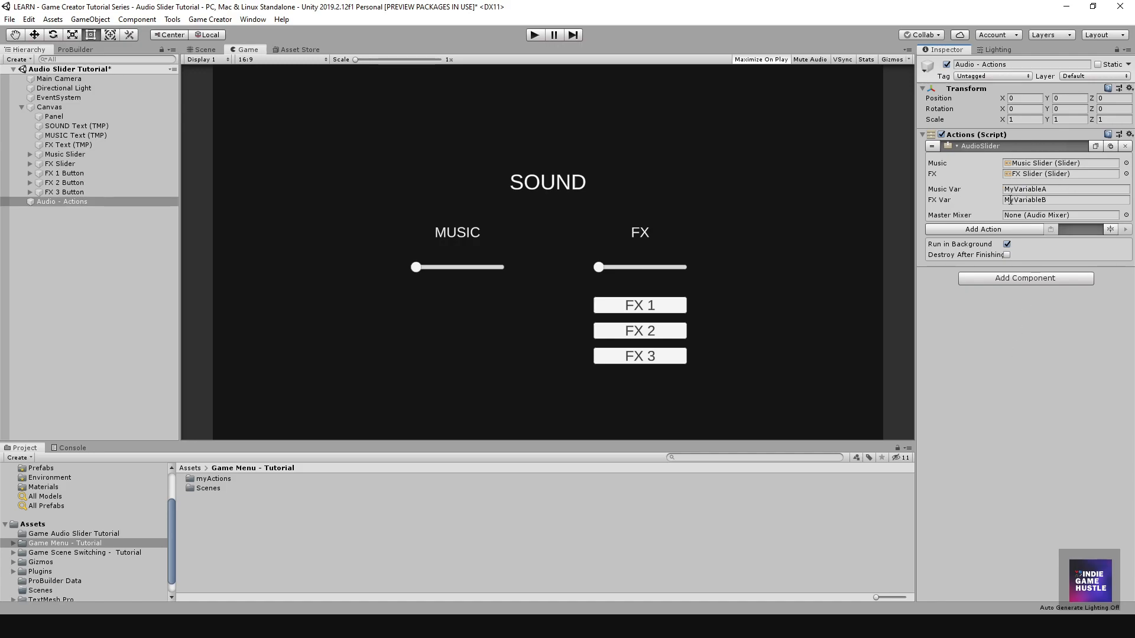
Set the AudioSlider action's Music Var to MusicMix and its FX Var to FXMix
click(1032, 189)
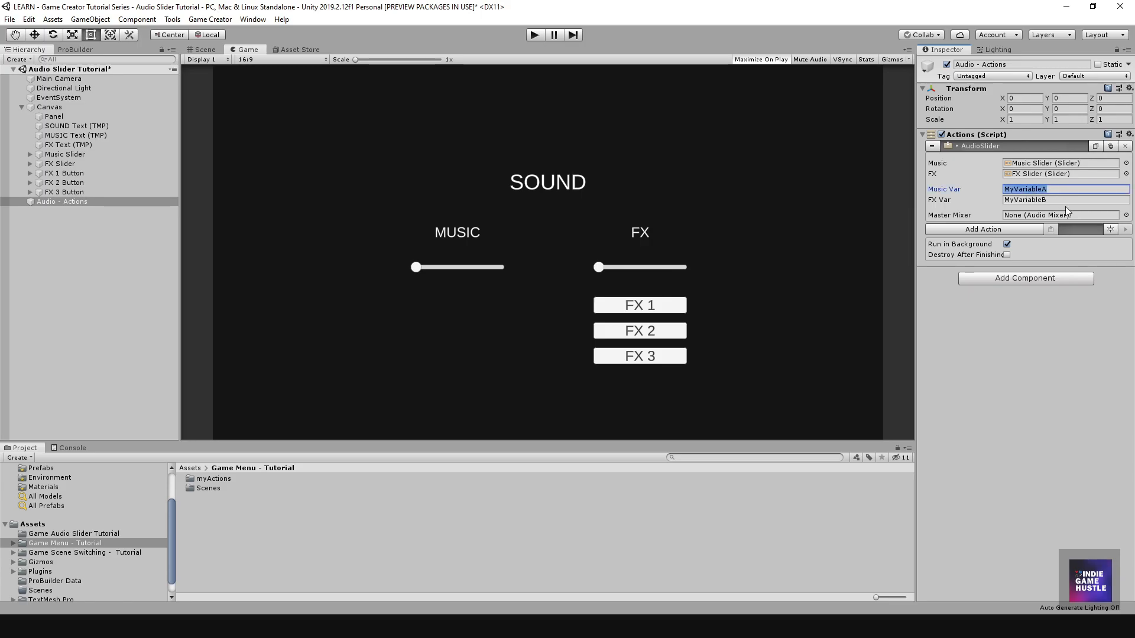
text(MusicMix)
click(1057, 202)
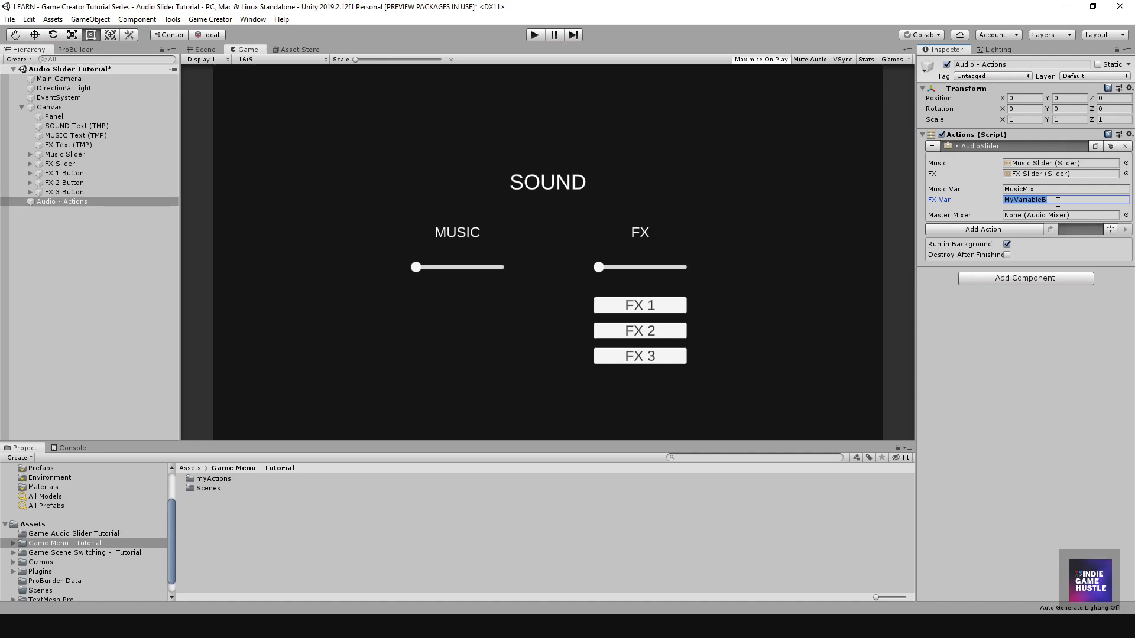
text(FXMi)
click(1016, 325)
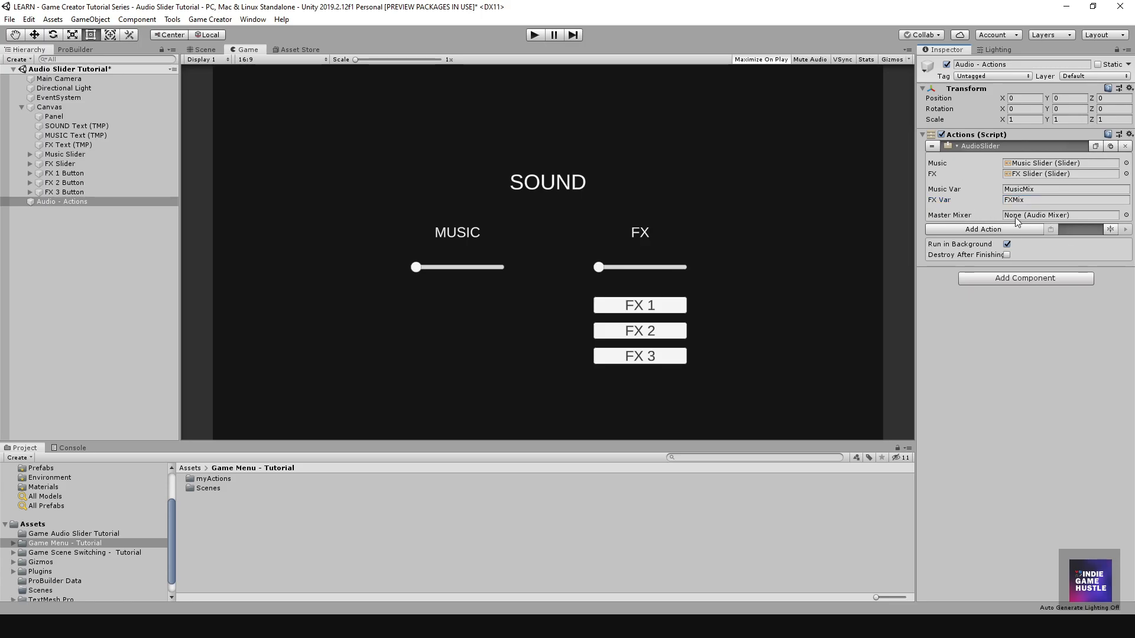
Create an Audio Mixer named MainMixer in the Game Audio Slider Tutorial folder and assign it as the AudioSlider action's Master Mixer
click(44, 534)
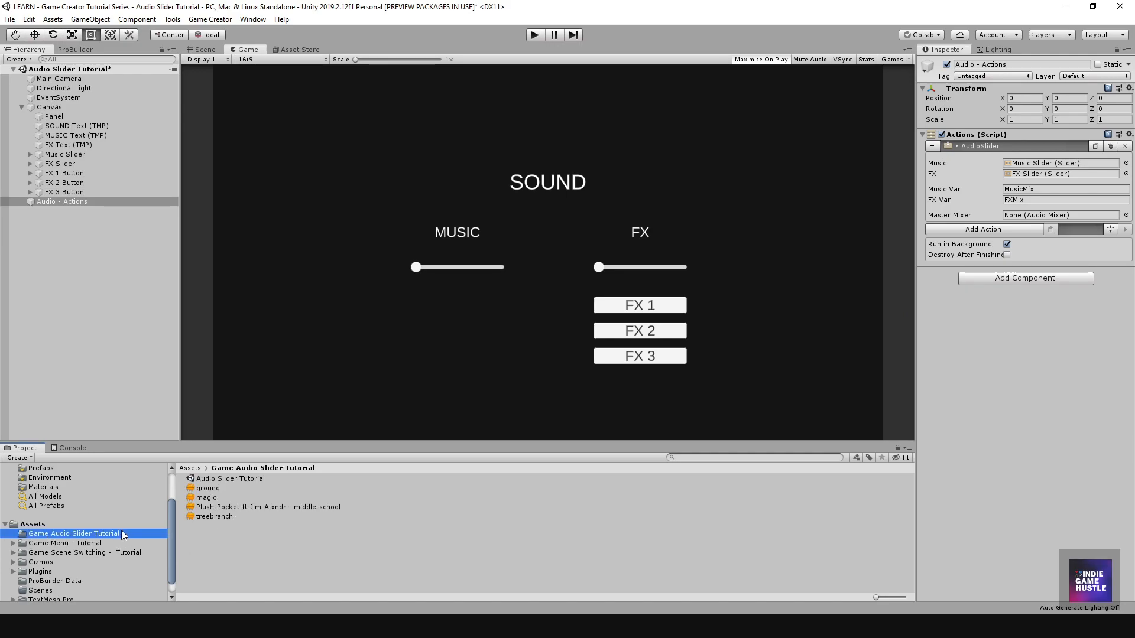
right_click(213, 534)
click(202, 555)
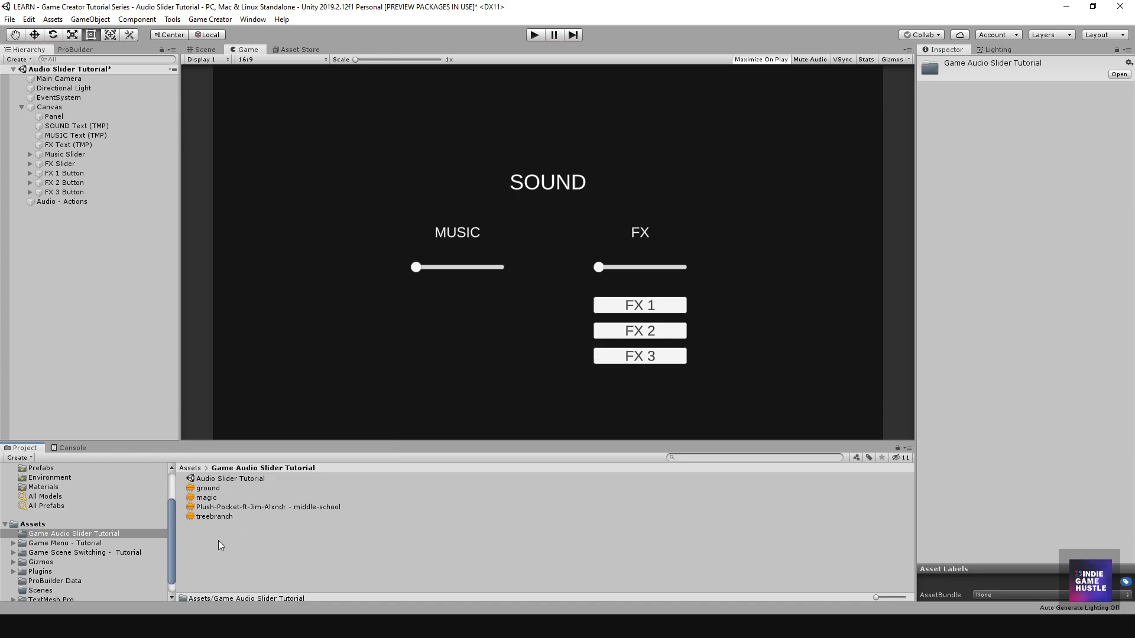
right_click(218, 540)
mouse_move(334, 262)
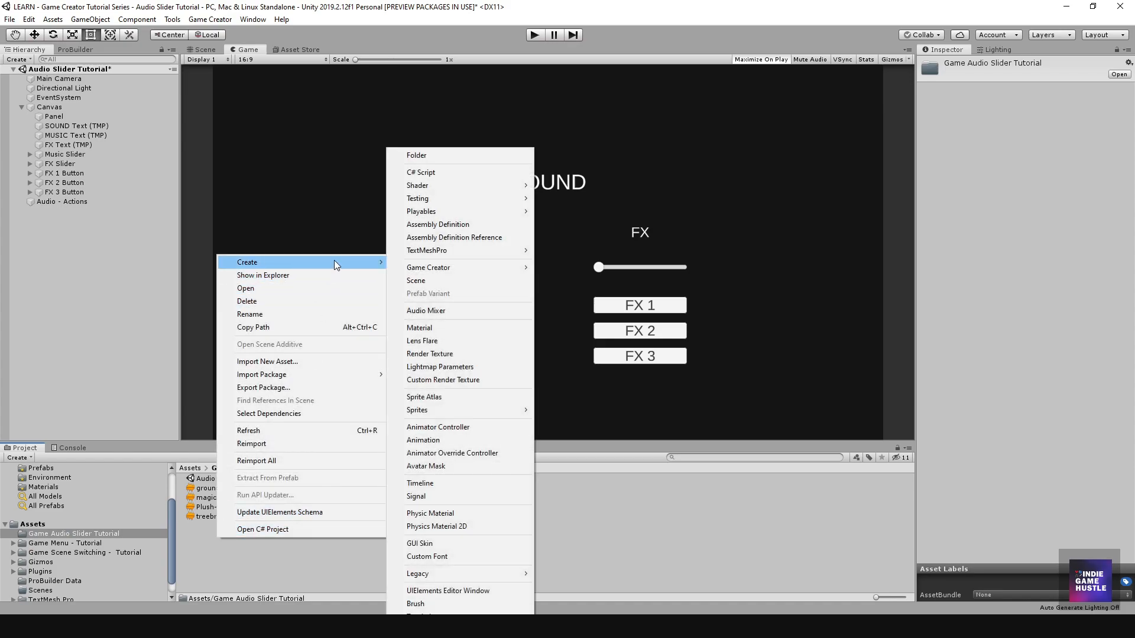
click(430, 310)
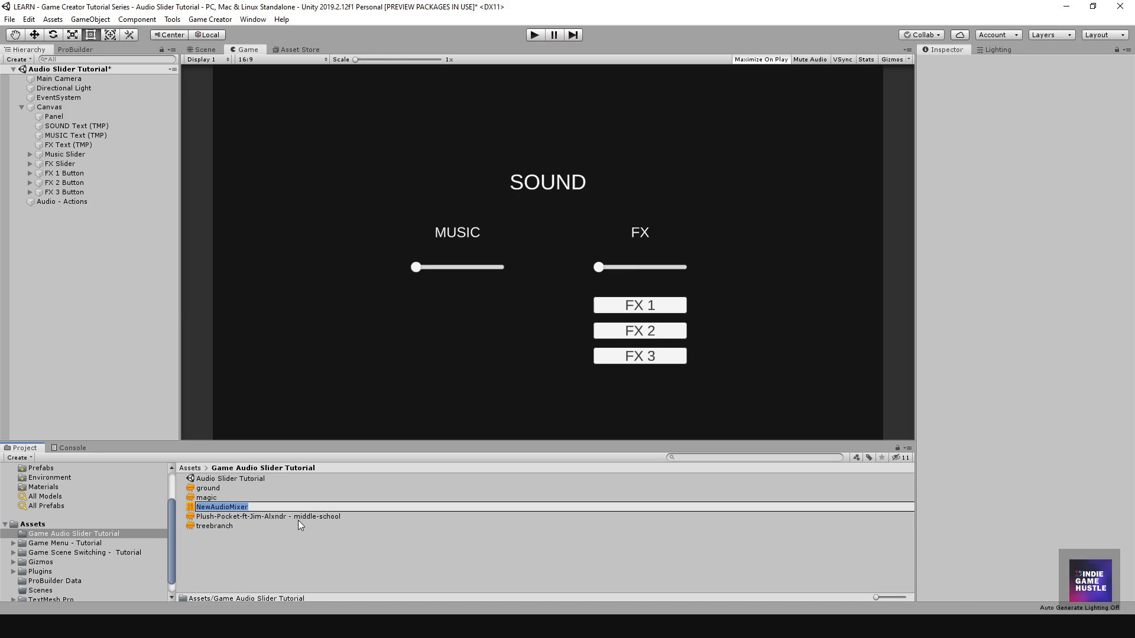
text(MainMixer)
key(Return)
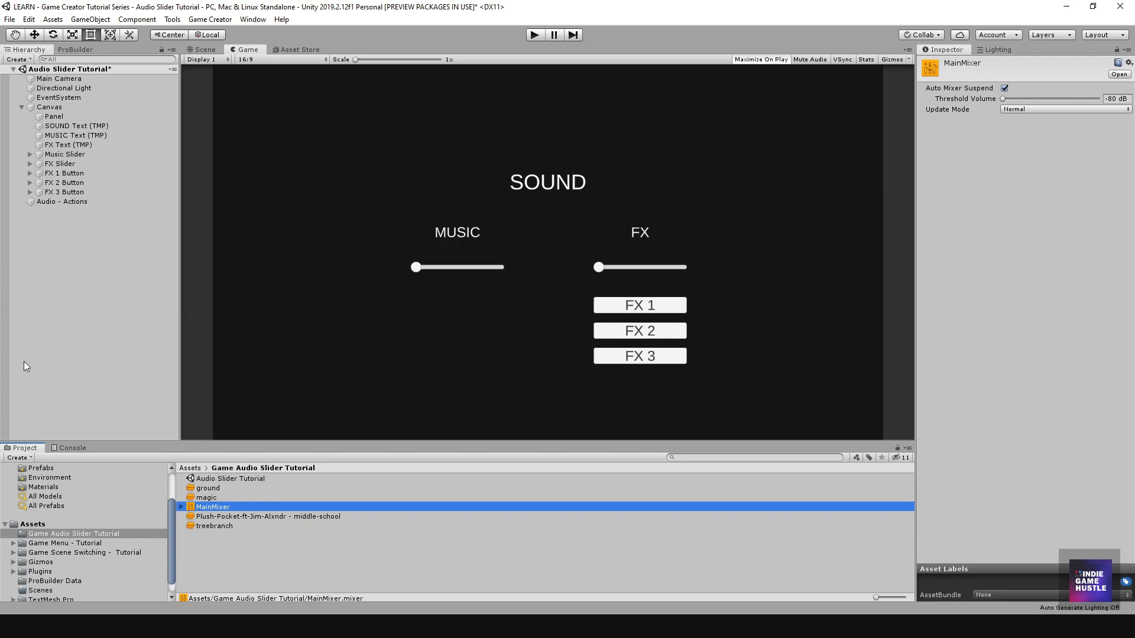
click(68, 204)
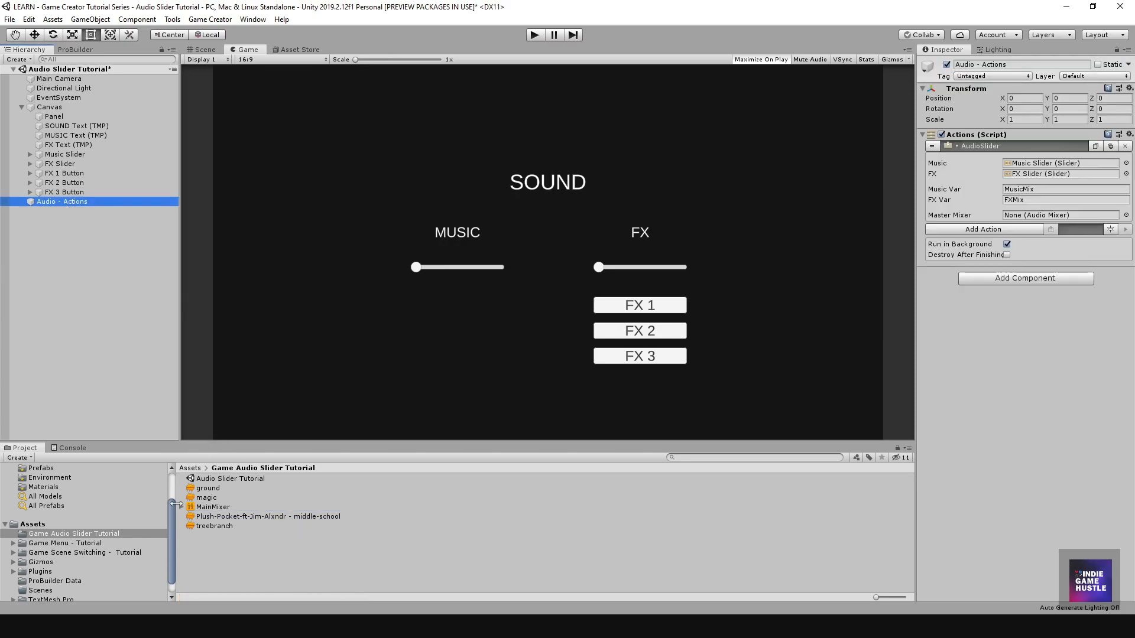
drag(208, 509, 1026, 218)
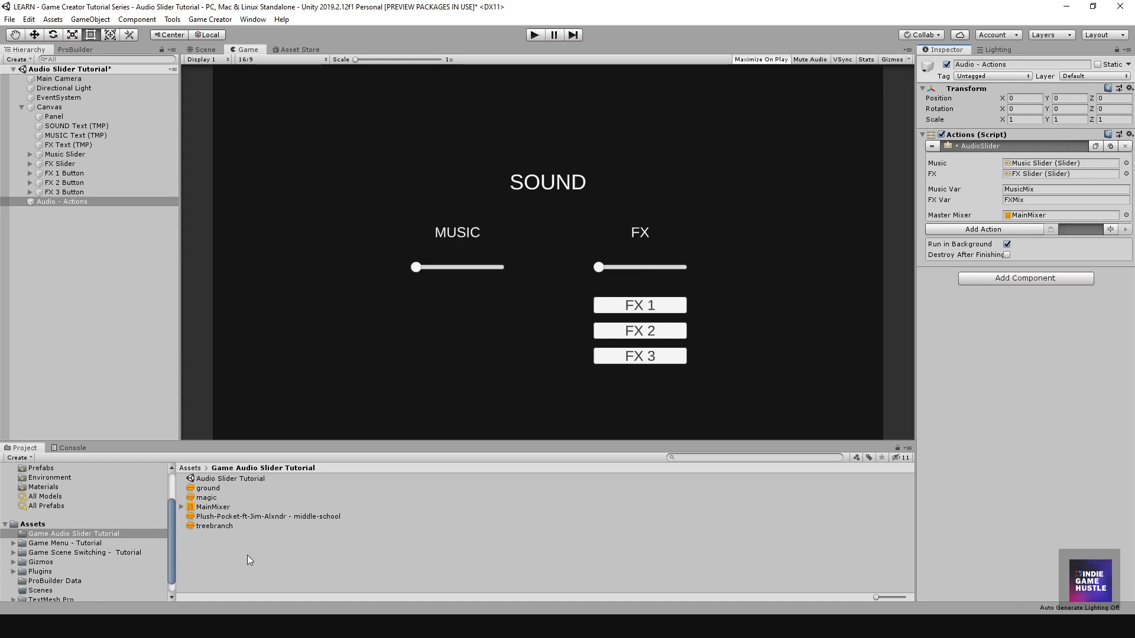
Open the Audio Mixer window for MainMixer and dock it between the Game view and the Inspector
click(217, 507)
click(181, 507)
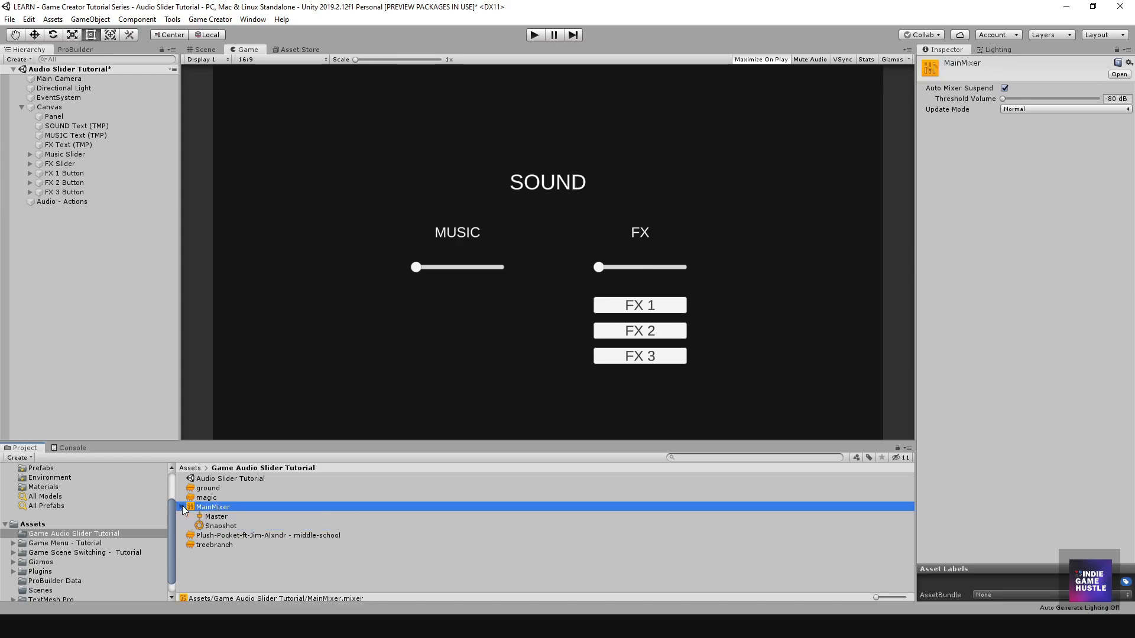
click(212, 517)
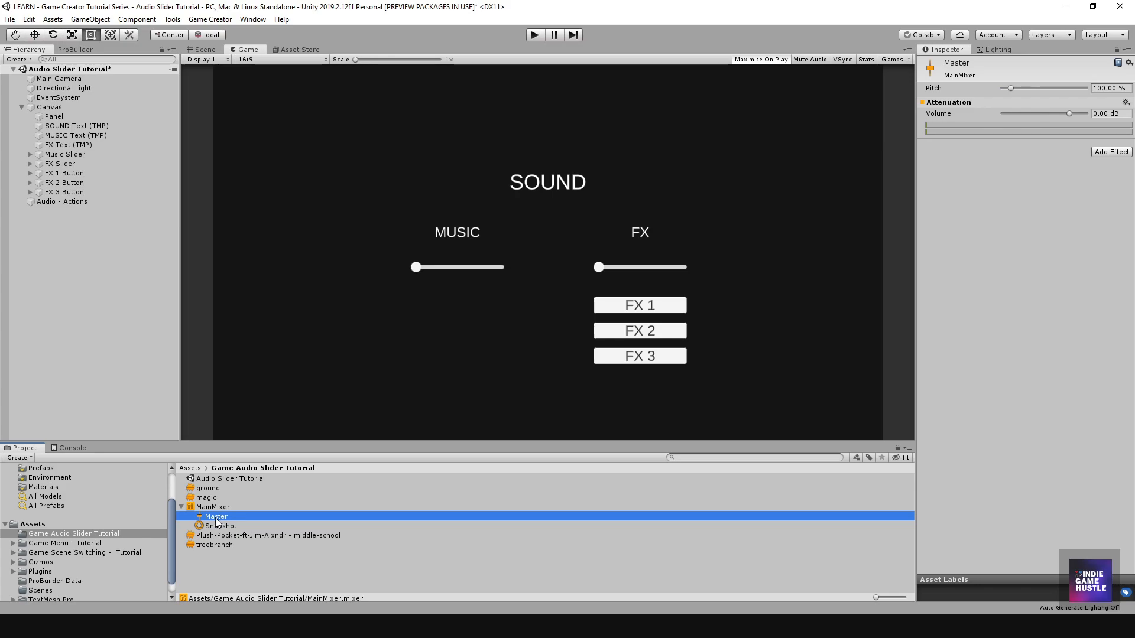
click(210, 526)
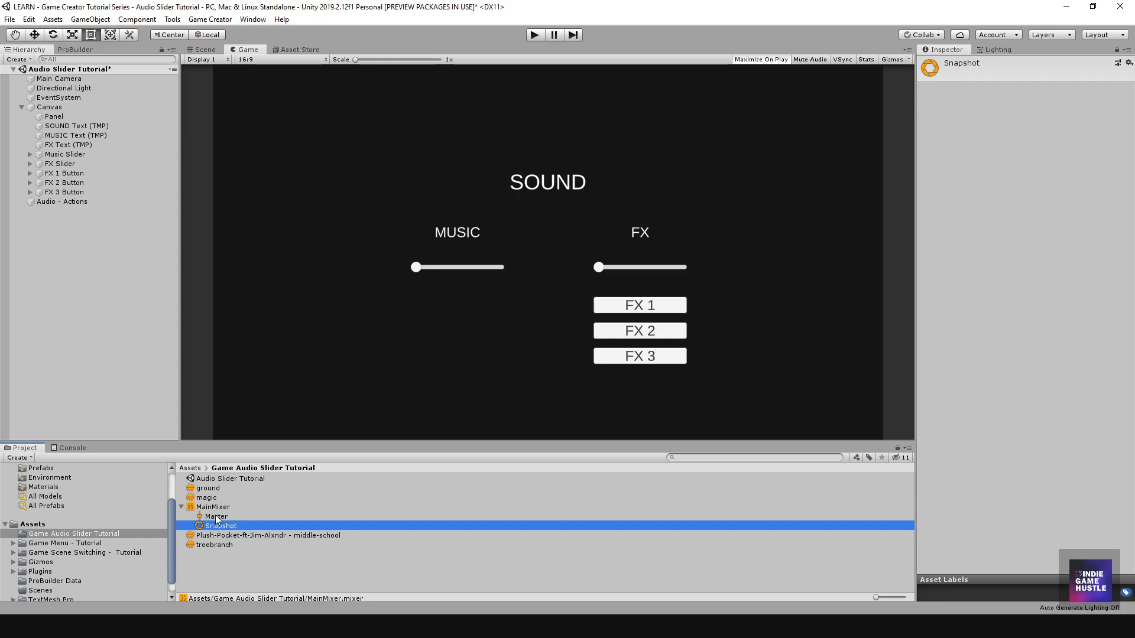
click(214, 509)
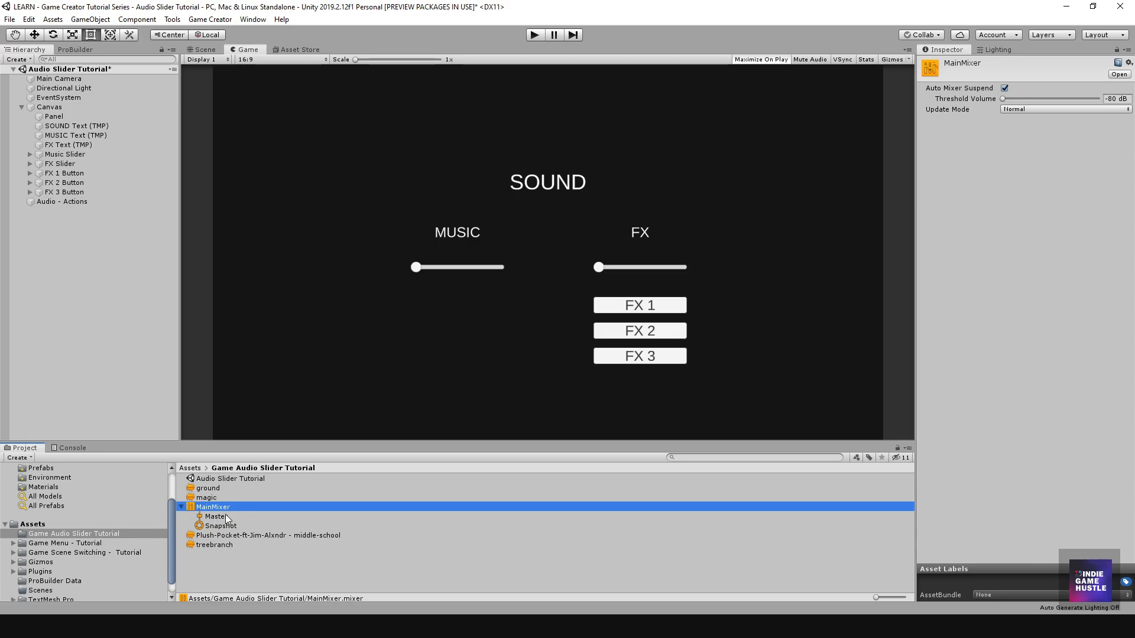
click(253, 19)
mouse_move(300, 183)
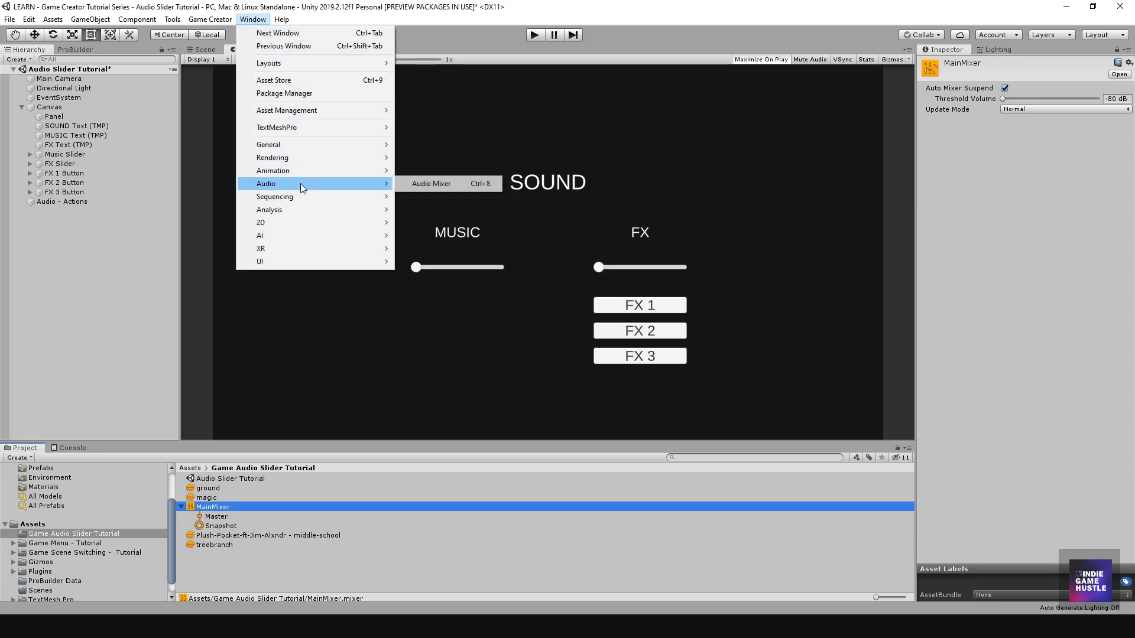
click(423, 185)
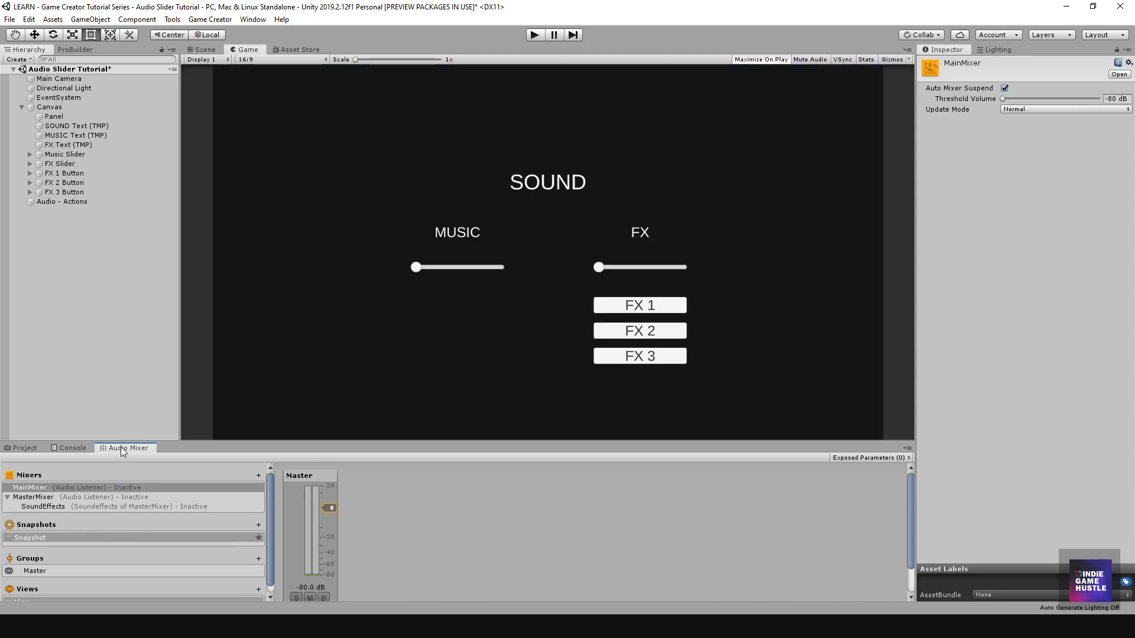
drag(121, 447, 276, 390)
drag(470, 318, 957, 163)
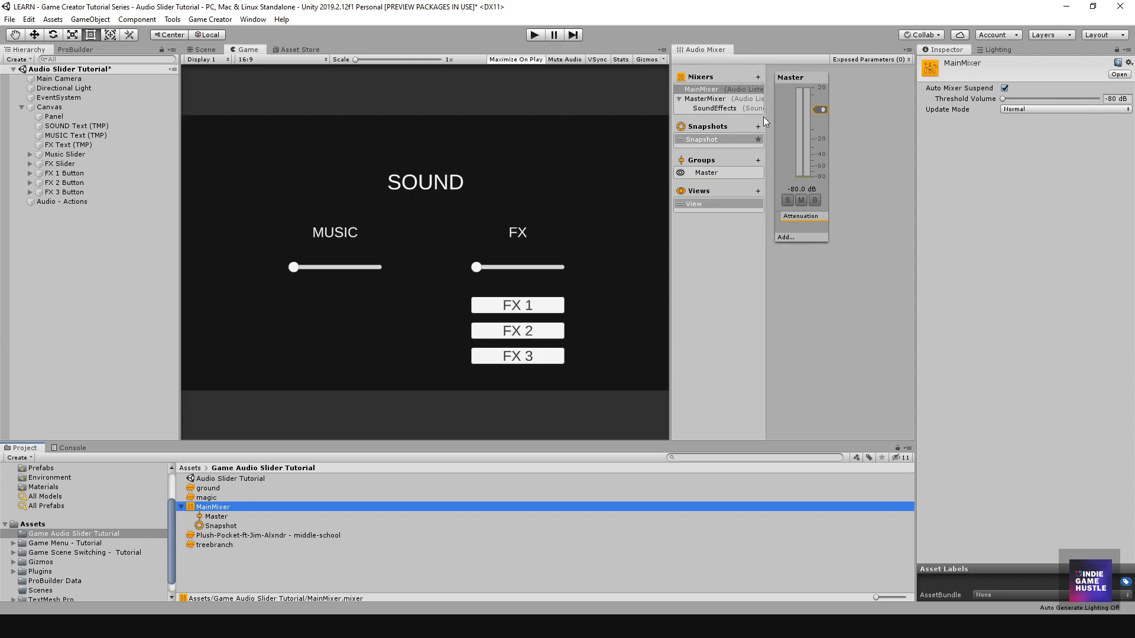
Collapse MasterMixer in the mixer list and add a group named Music under MainMixer's Master group
click(678, 99)
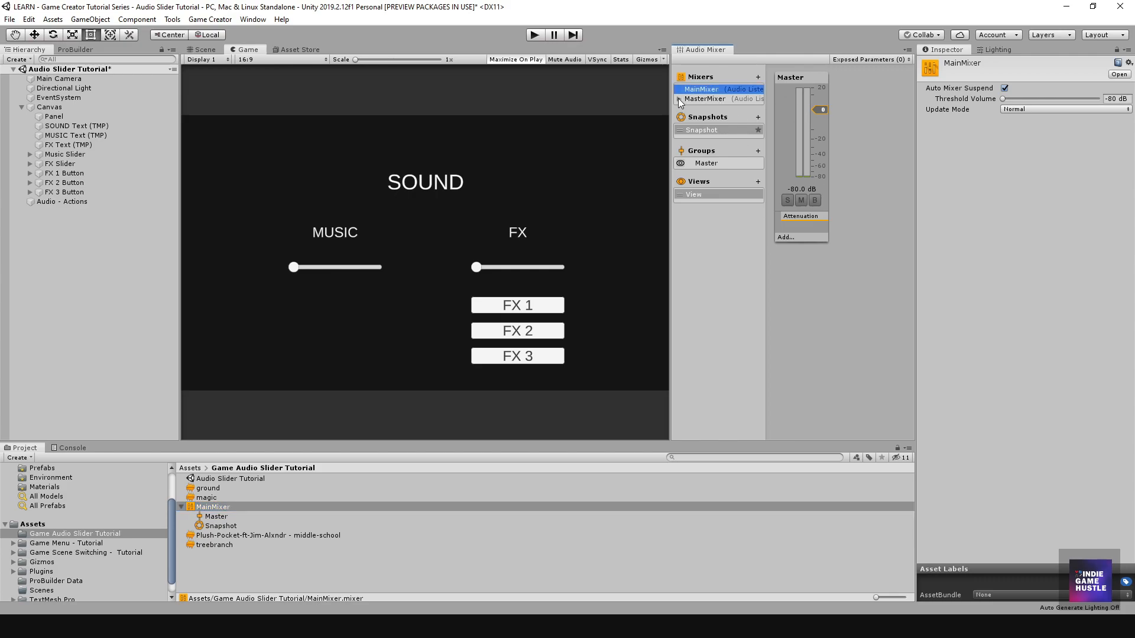
double_click(712, 88)
click(868, 136)
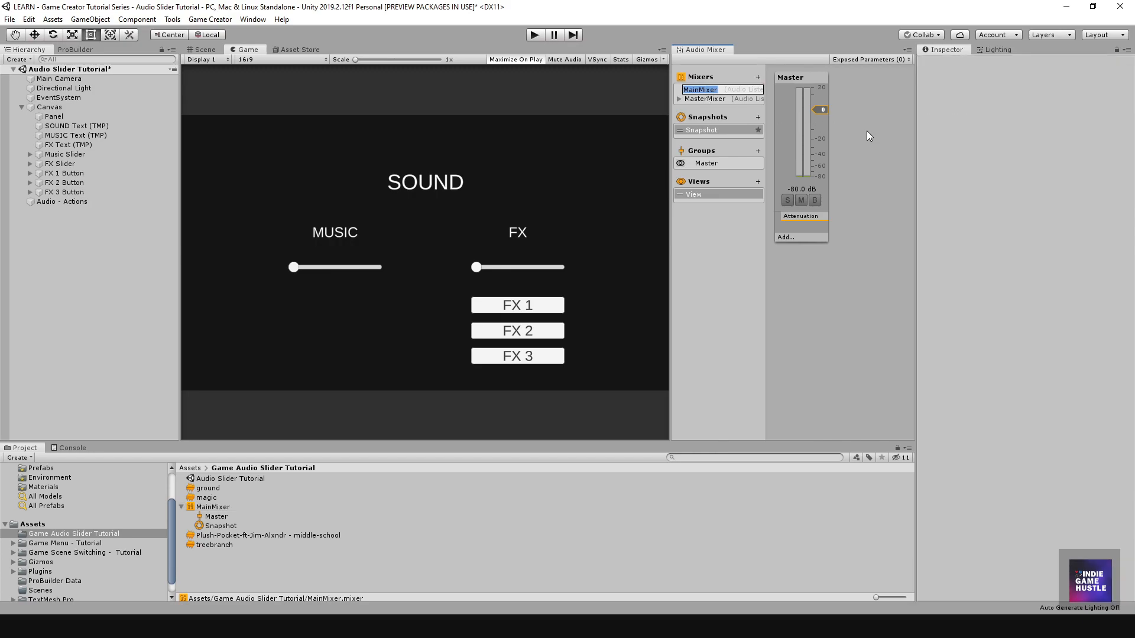
click(704, 99)
click(709, 90)
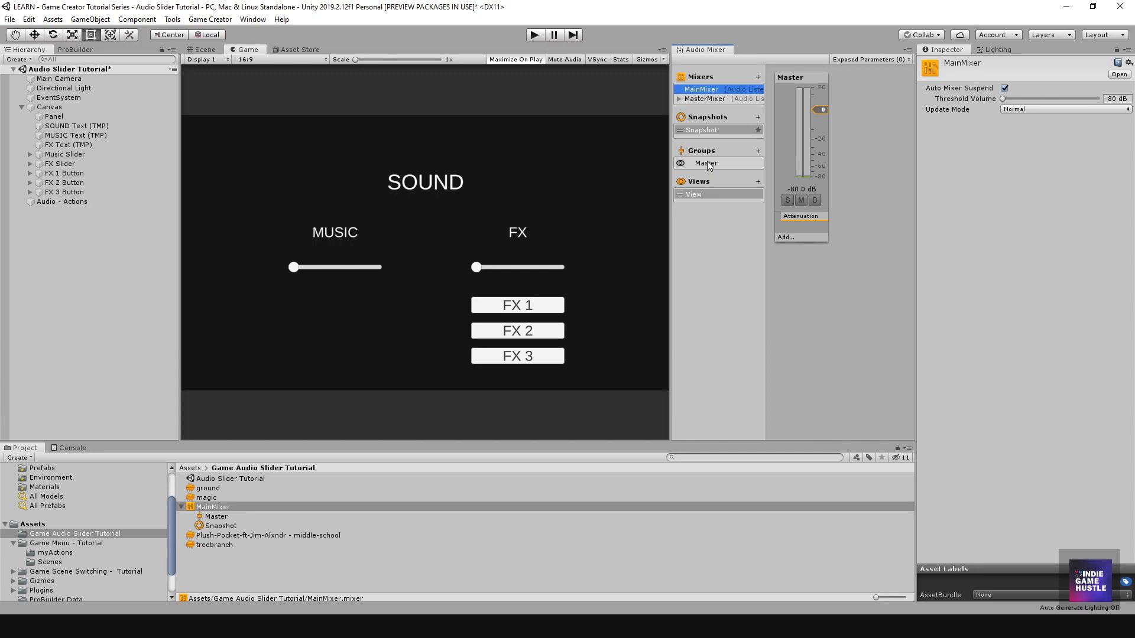
click(757, 152)
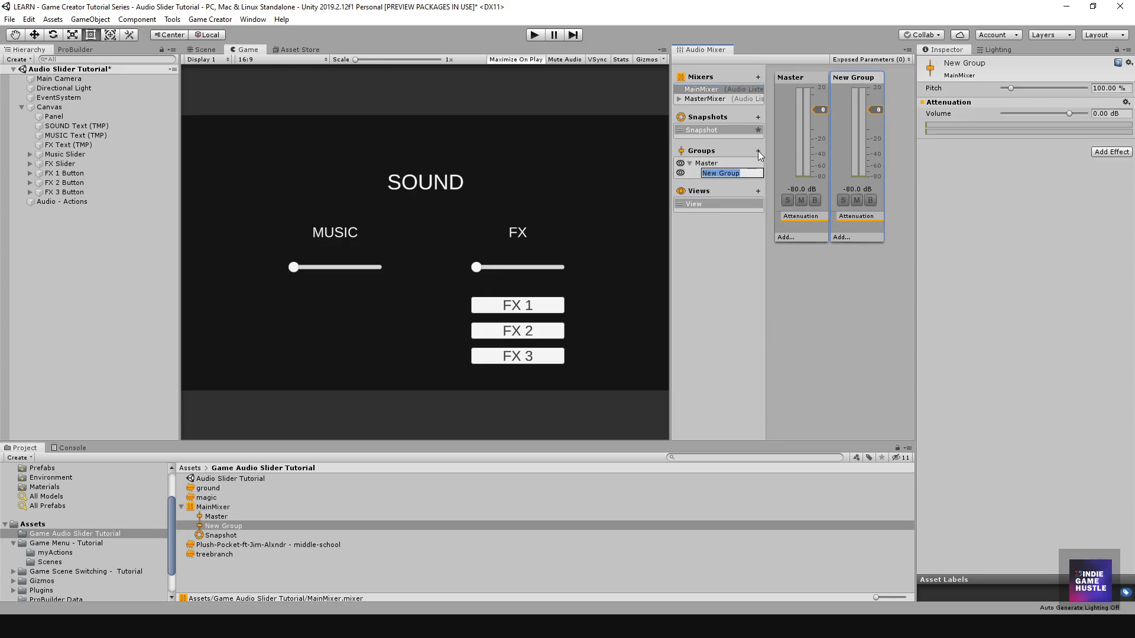
text(Music)
key(Return)
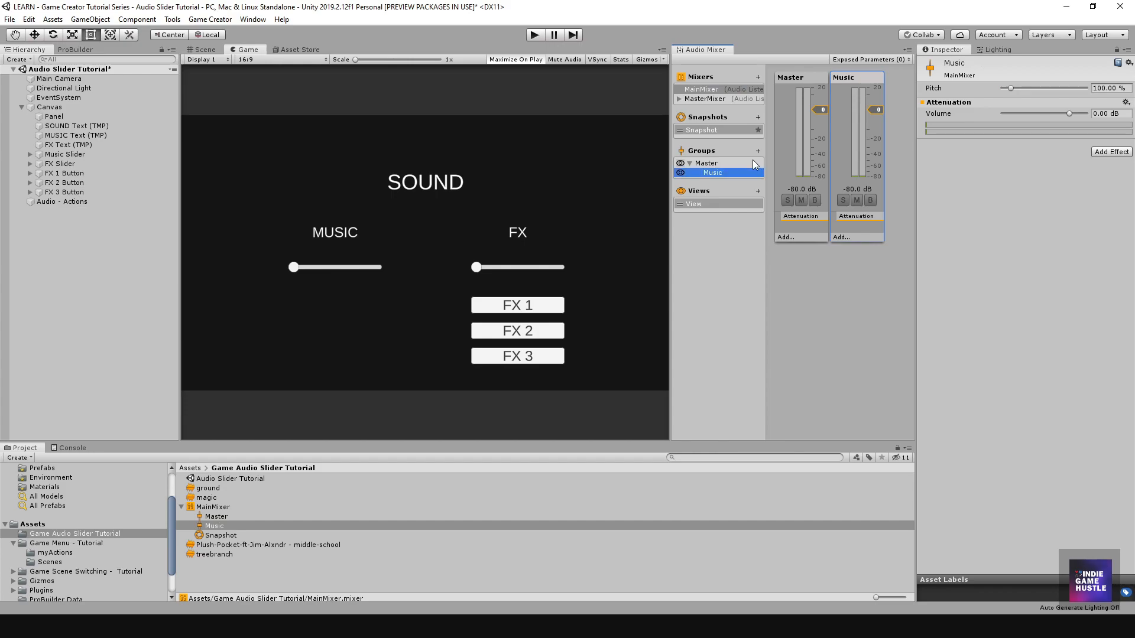
Add a second group named FX directly under MainMixer's Master group
click(722, 164)
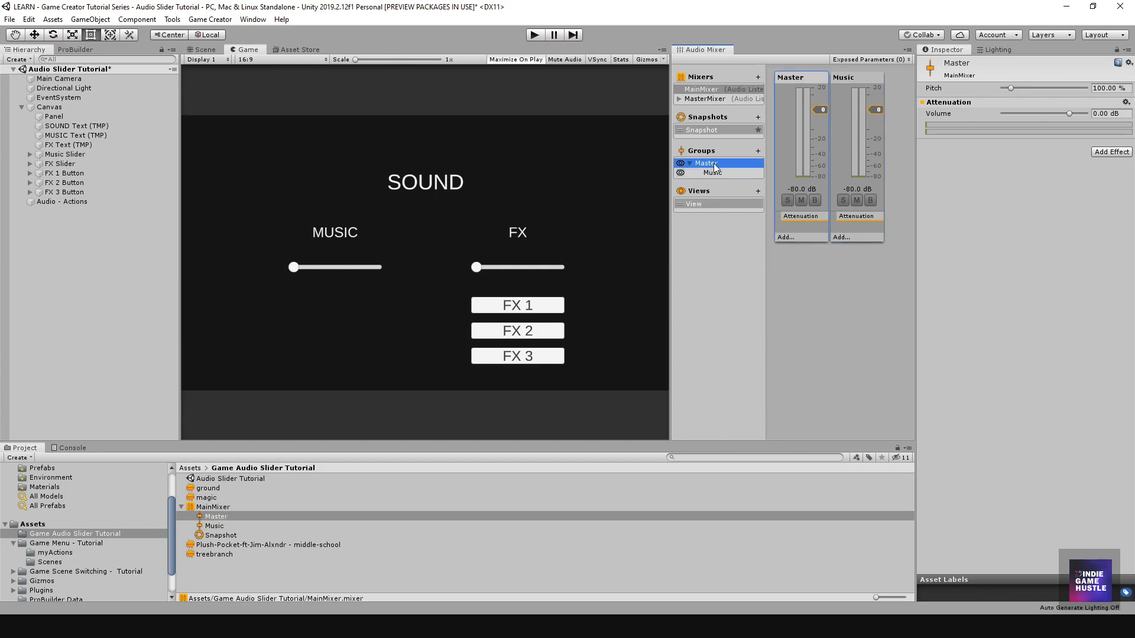
click(758, 152)
text(FX)
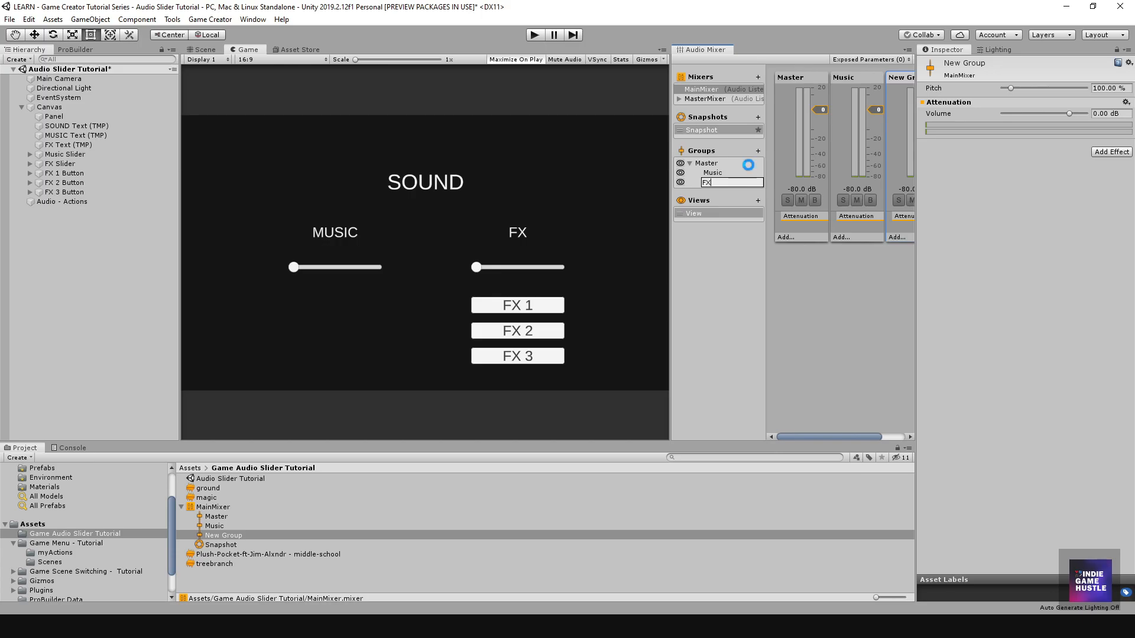
key(Return)
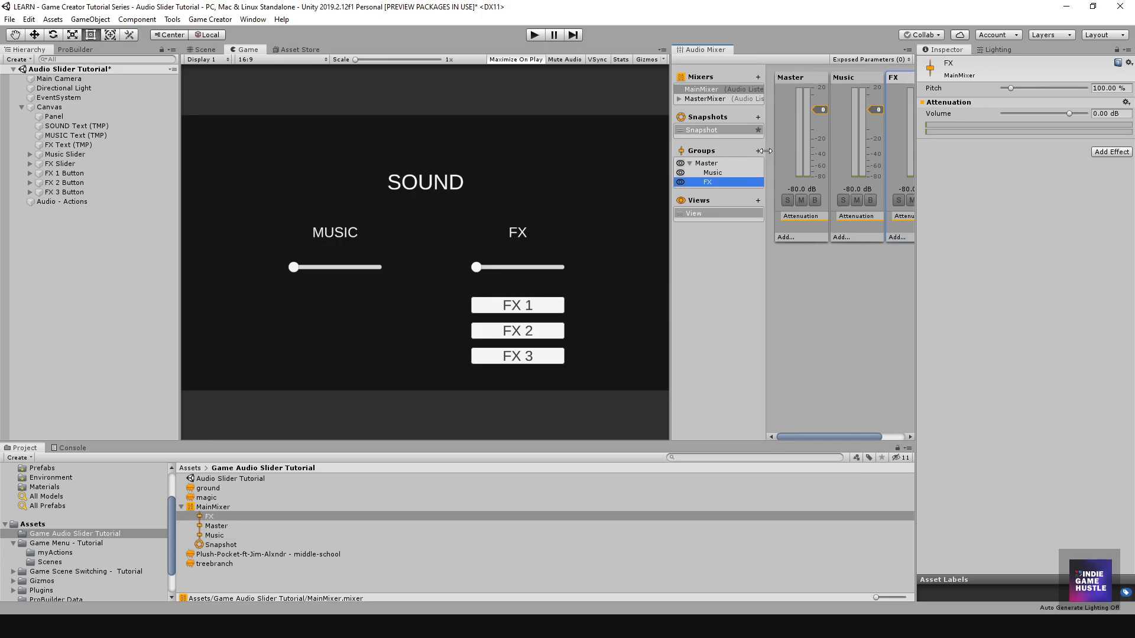
click(732, 172)
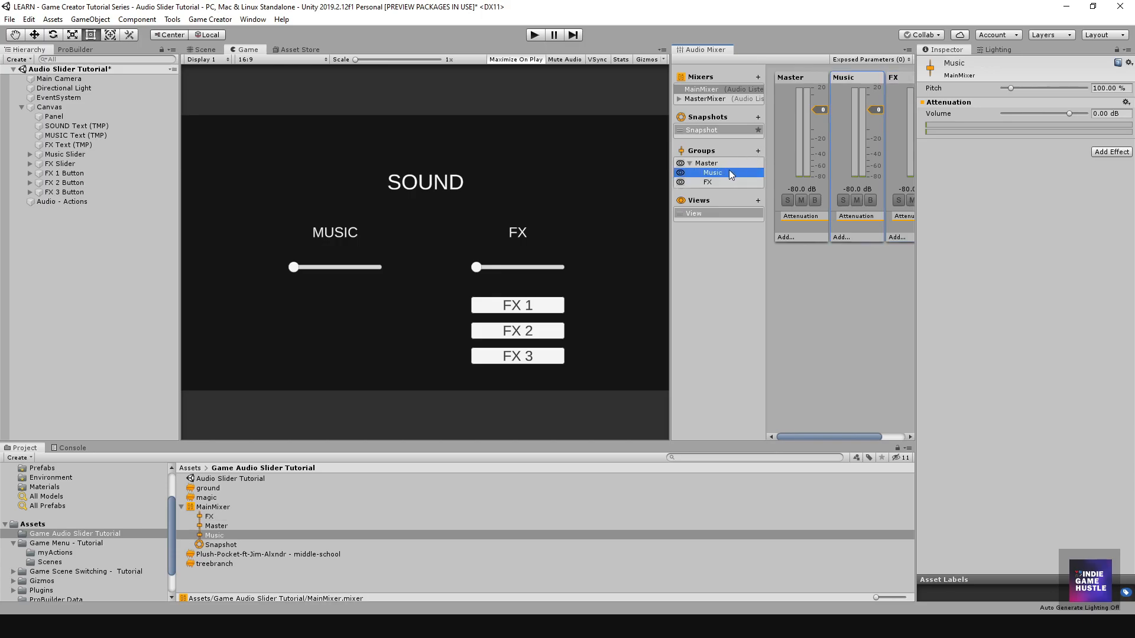
drag(708, 183, 719, 177)
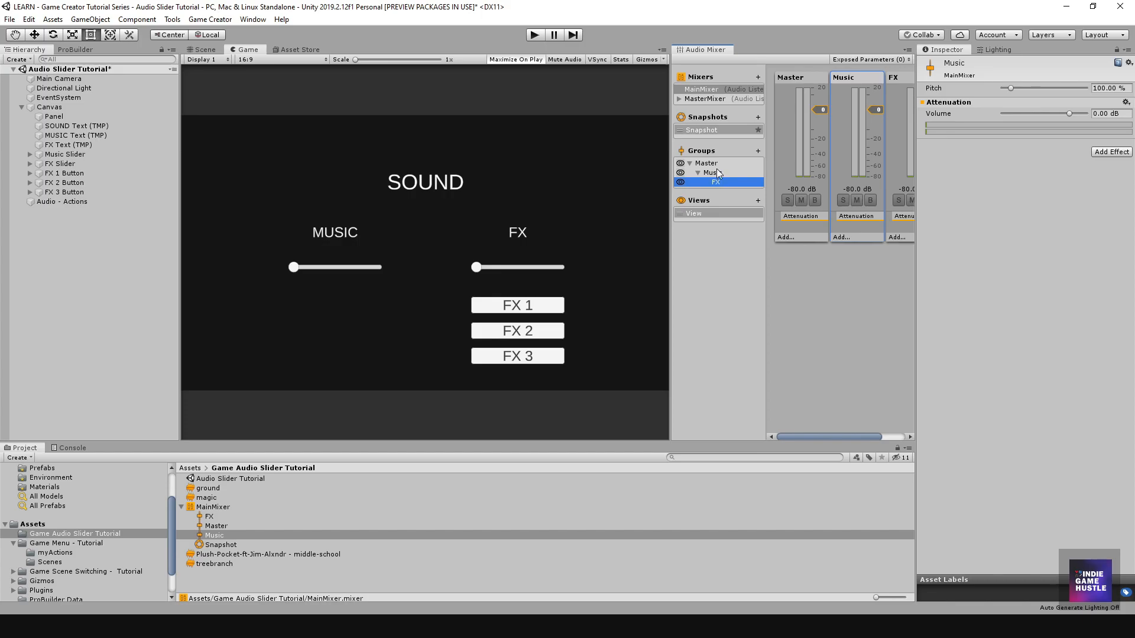
drag(718, 183, 710, 169)
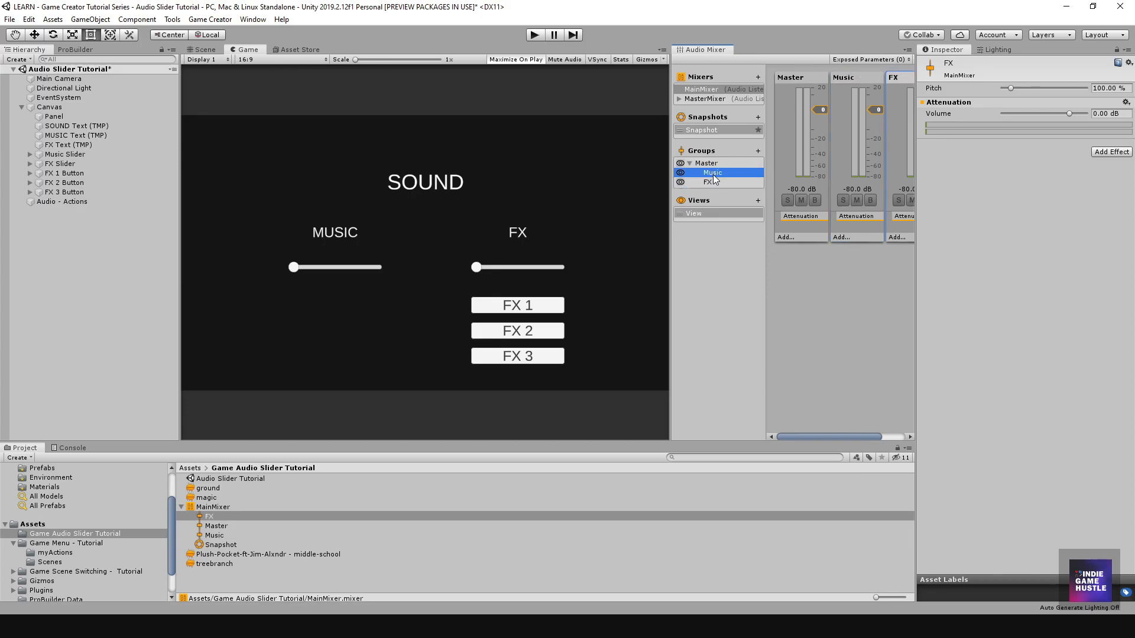
Widen the Audio Mixer area to fit the Master, Music and FX strips, and select the Music group
drag(673, 252, 619, 253)
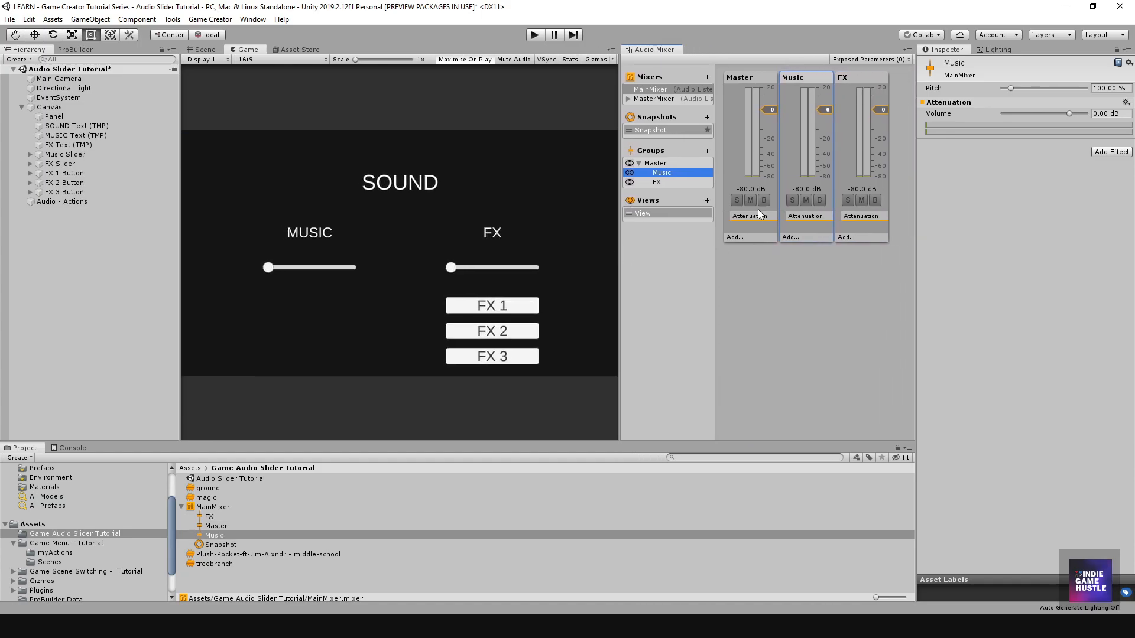
click(850, 81)
click(810, 81)
click(847, 79)
click(813, 81)
click(860, 79)
click(807, 80)
Expose the Music group's Volume to script and rename the exposed parameter MusicMix
right_click(940, 114)
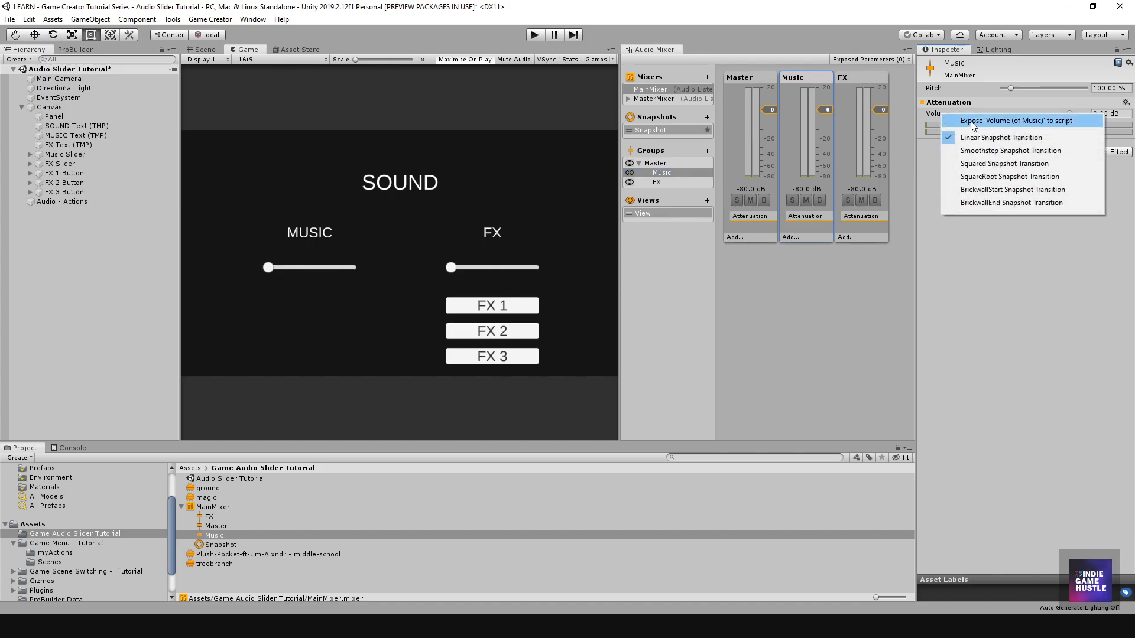
click(971, 120)
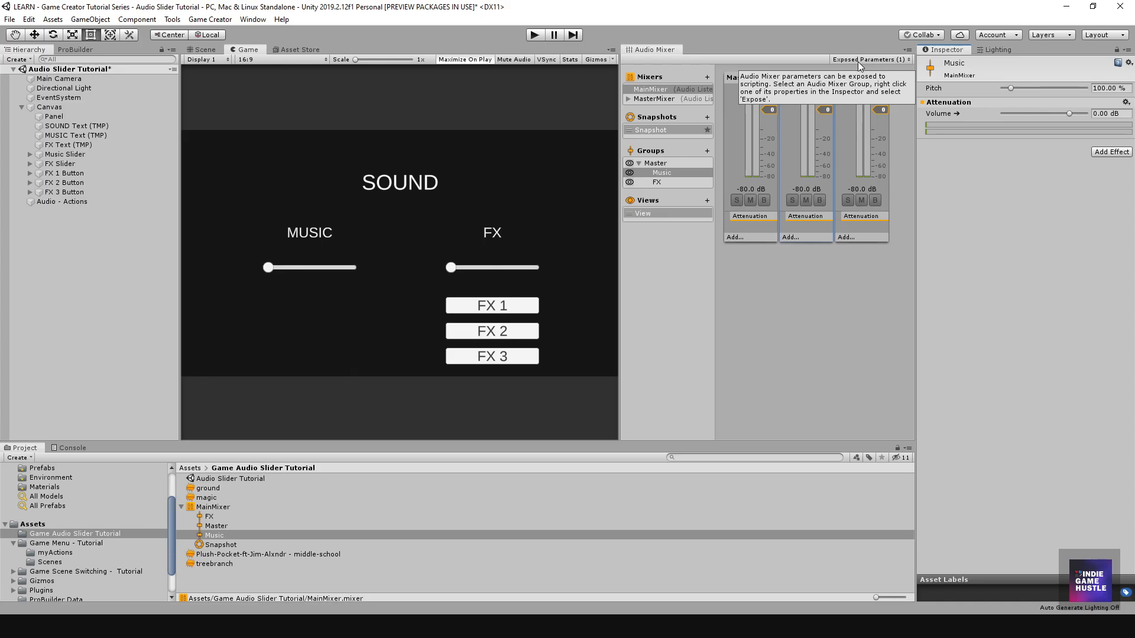
click(901, 60)
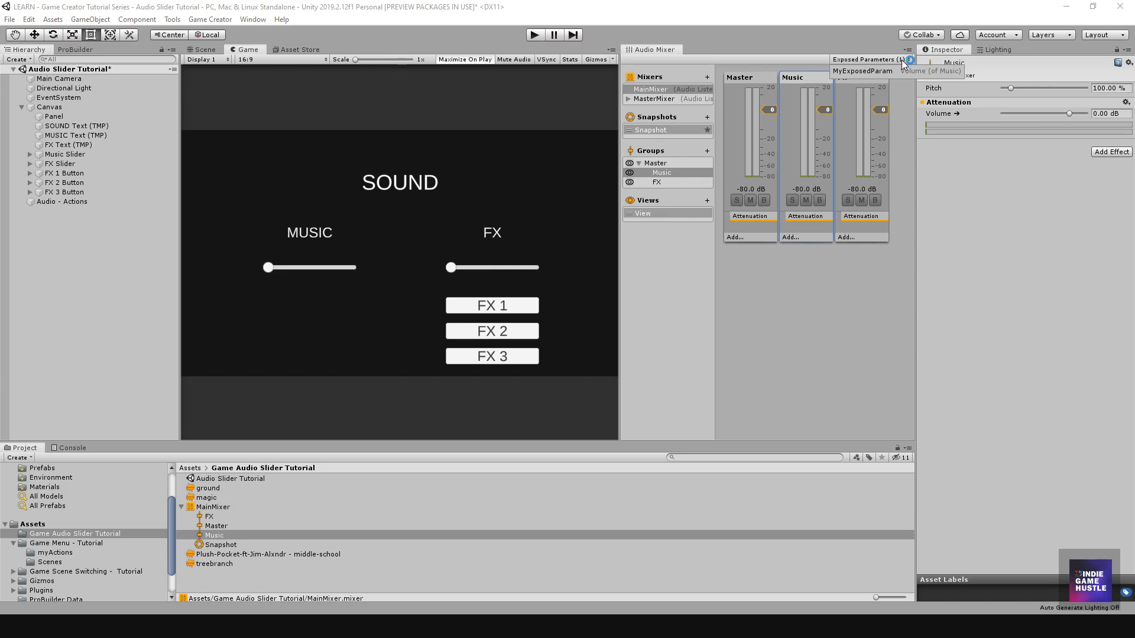
right_click(859, 75)
click(880, 93)
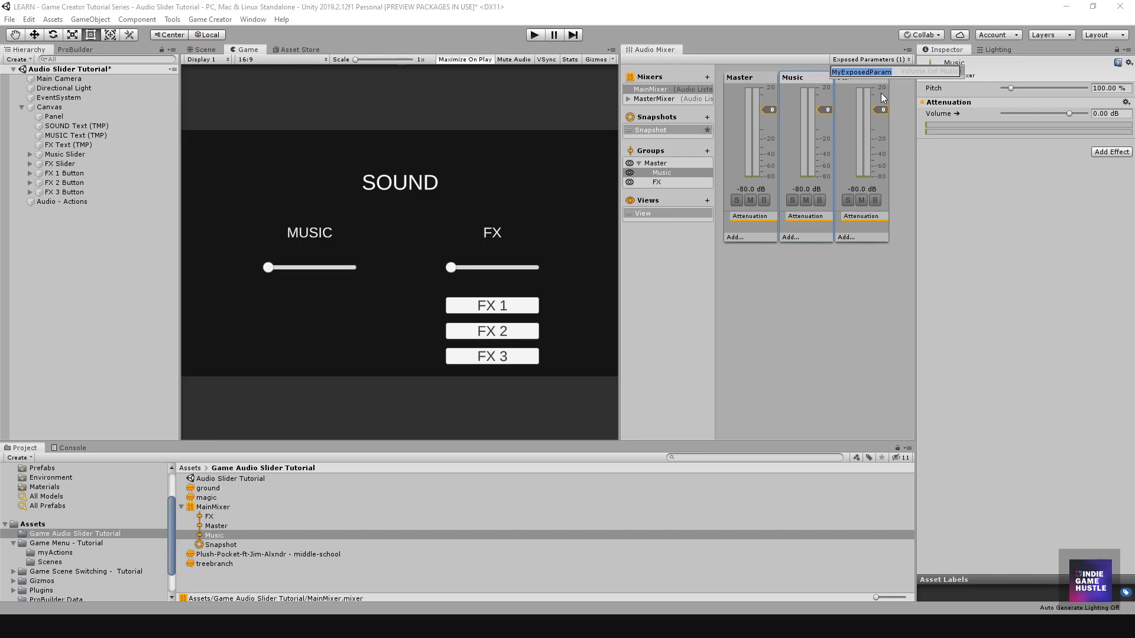
text(Mu)
key(Return)
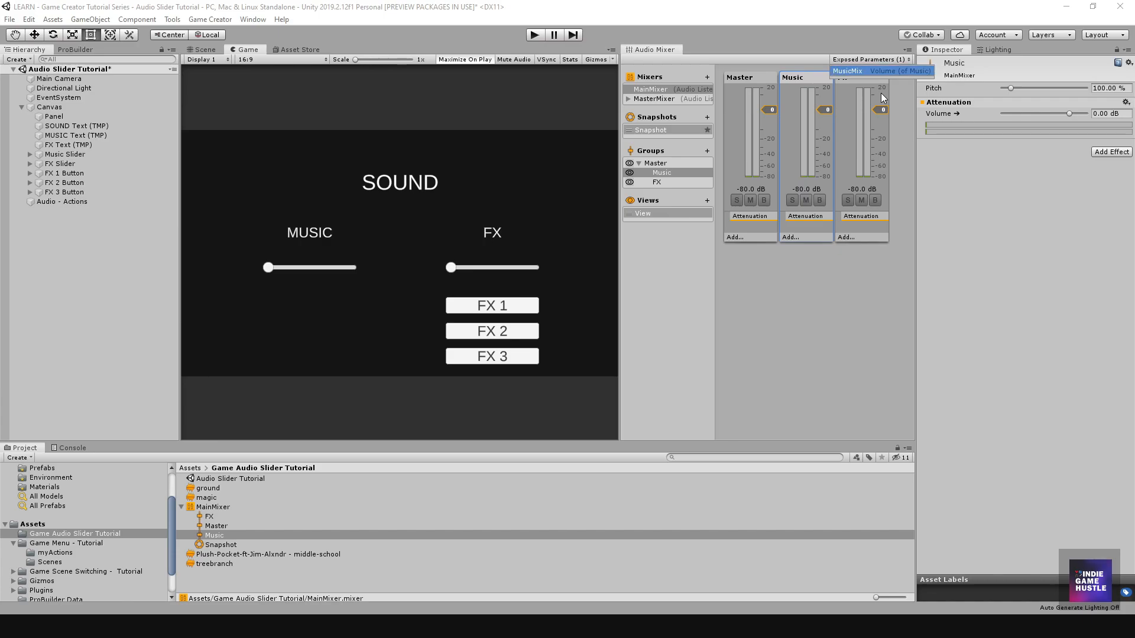
click(848, 140)
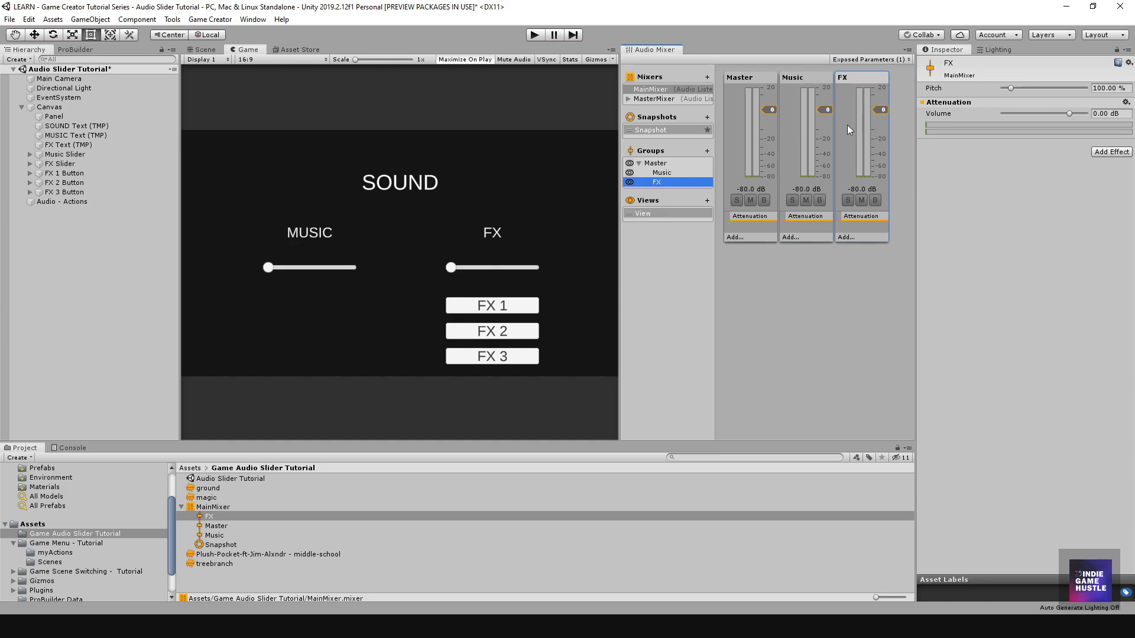
Expose the FX group's Volume to script and rename the exposed parameter FXMix
right_click(937, 113)
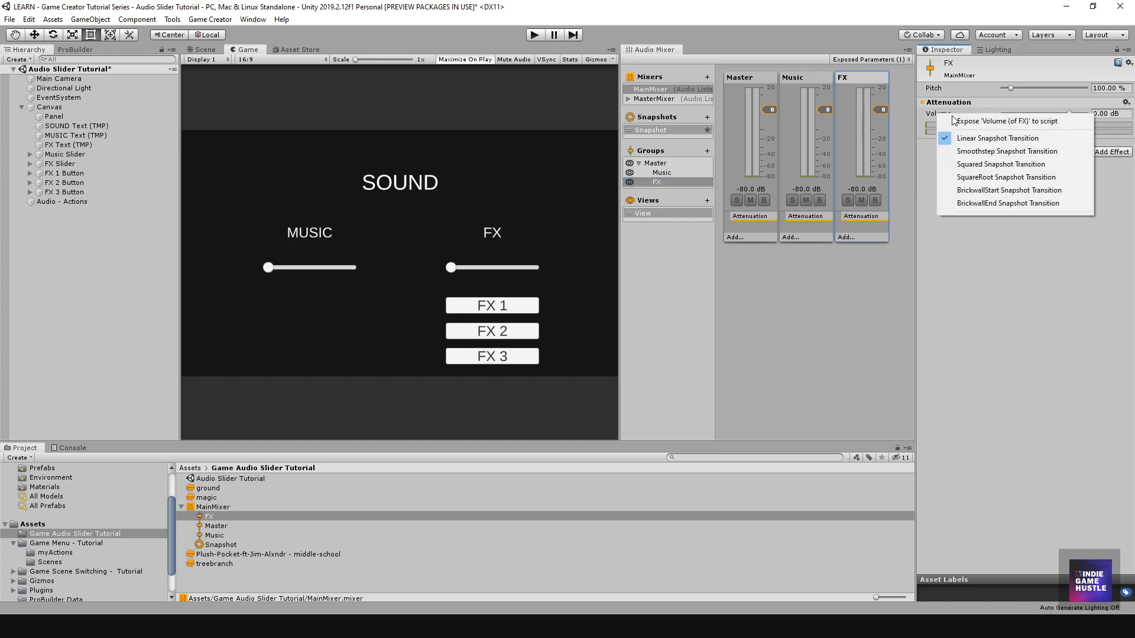
click(959, 119)
click(904, 60)
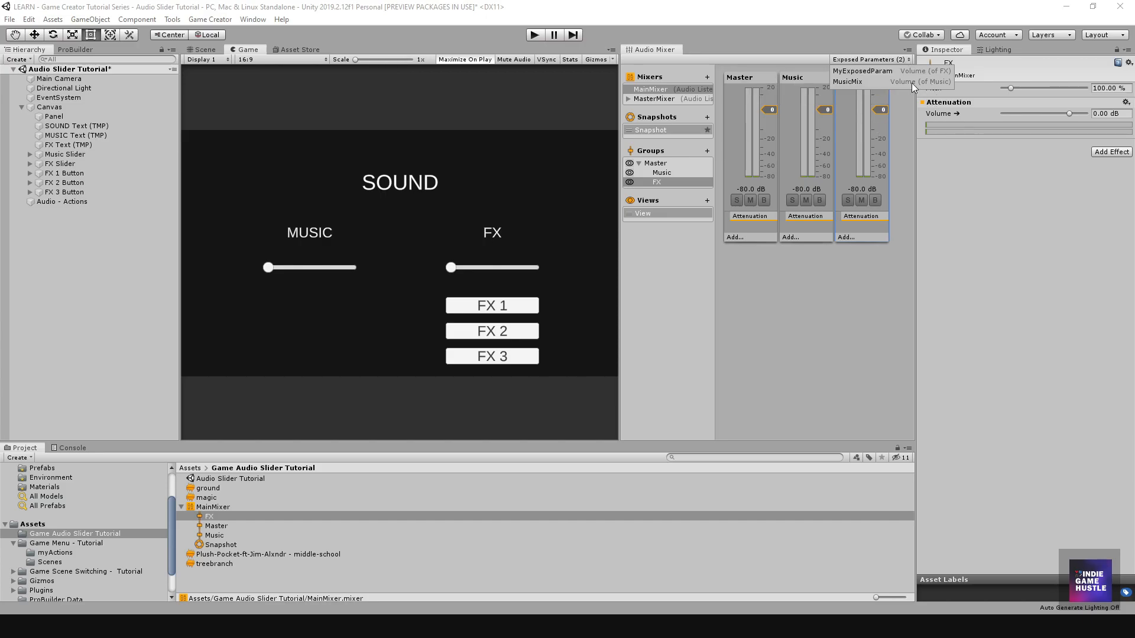
right_click(860, 70)
click(884, 91)
text(FXMix)
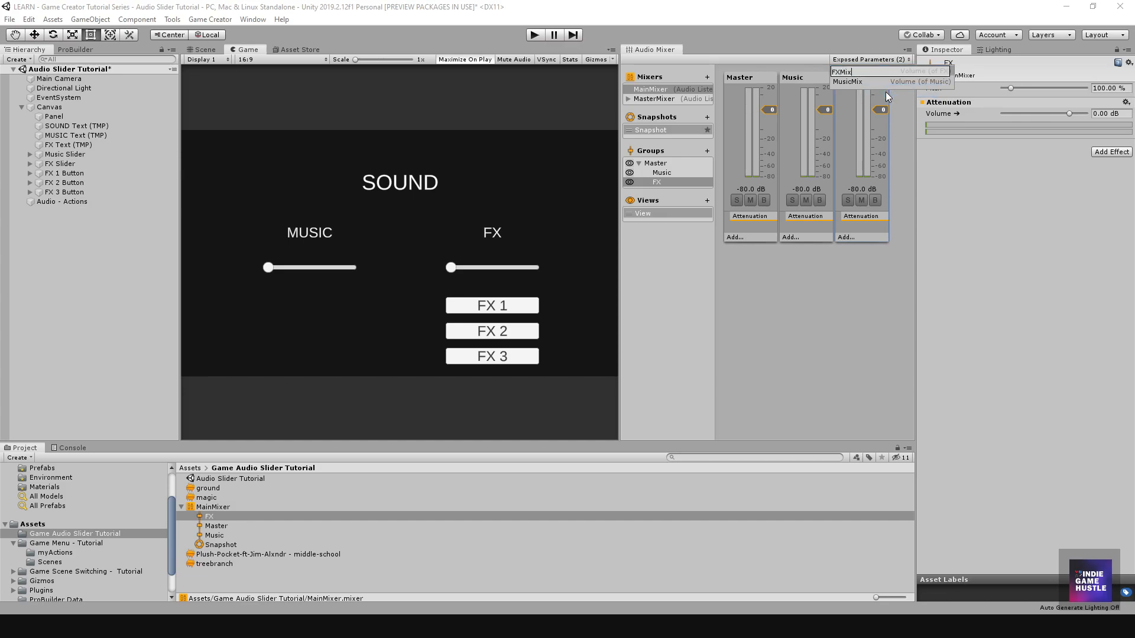
key(Return)
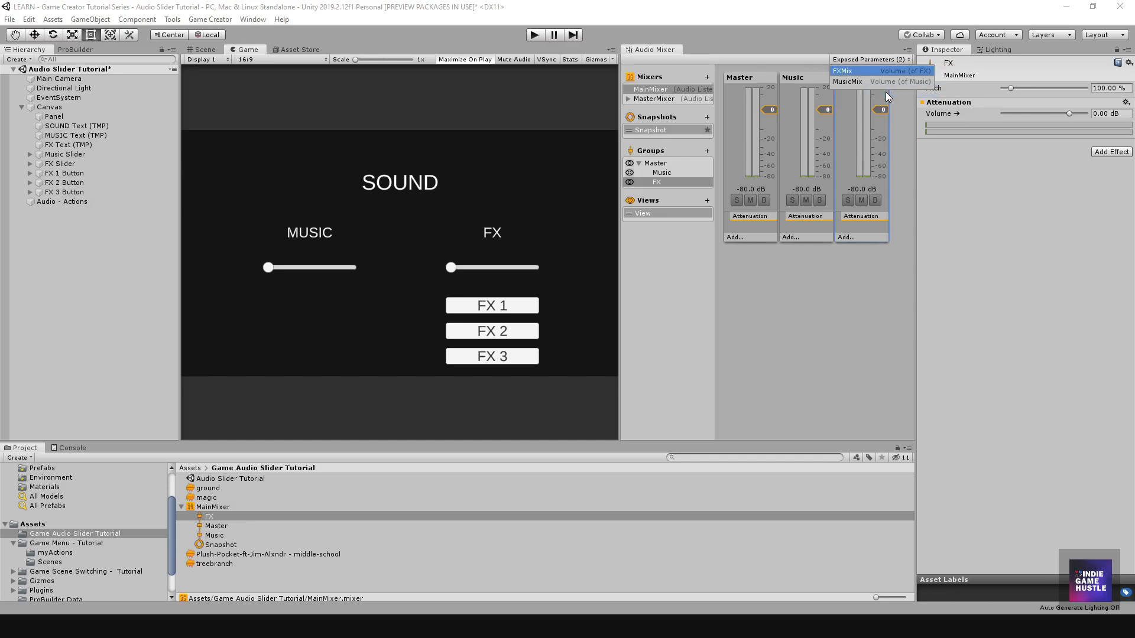
click(935, 243)
Compare the mixer's exposed parameter names with the Music Var and FX Var entries of the Audio - Actions object
click(887, 58)
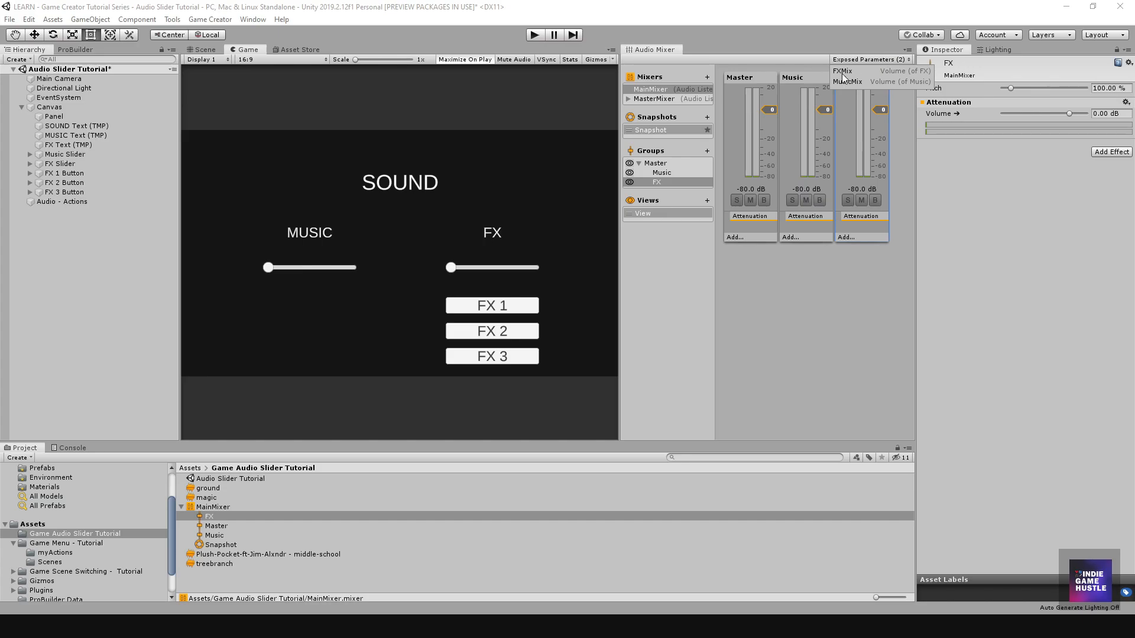
click(70, 202)
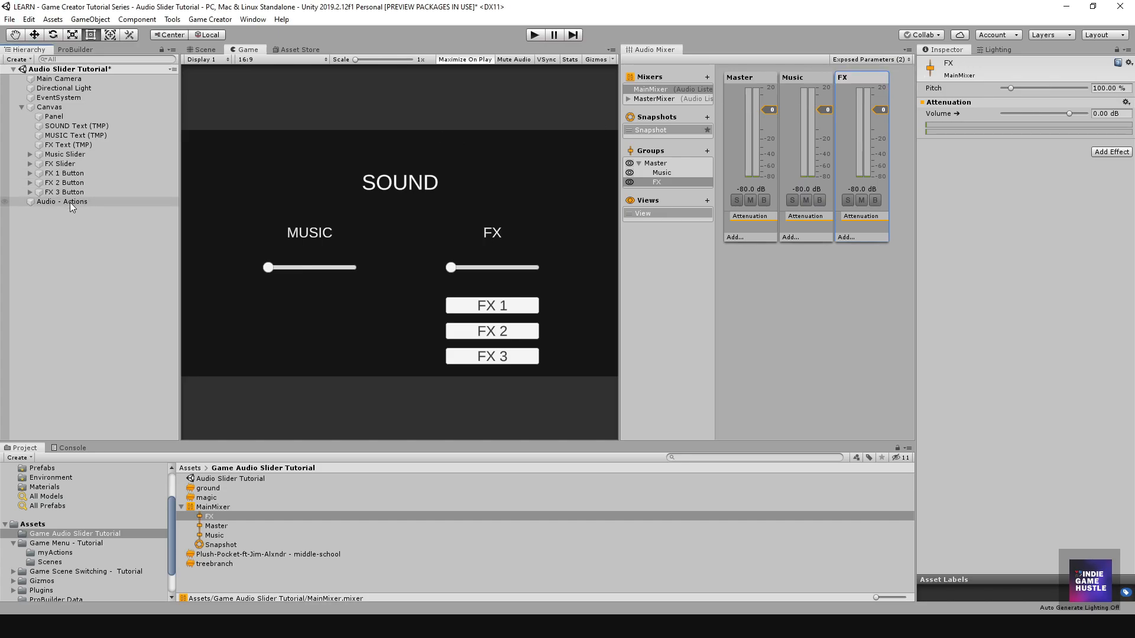
click(69, 202)
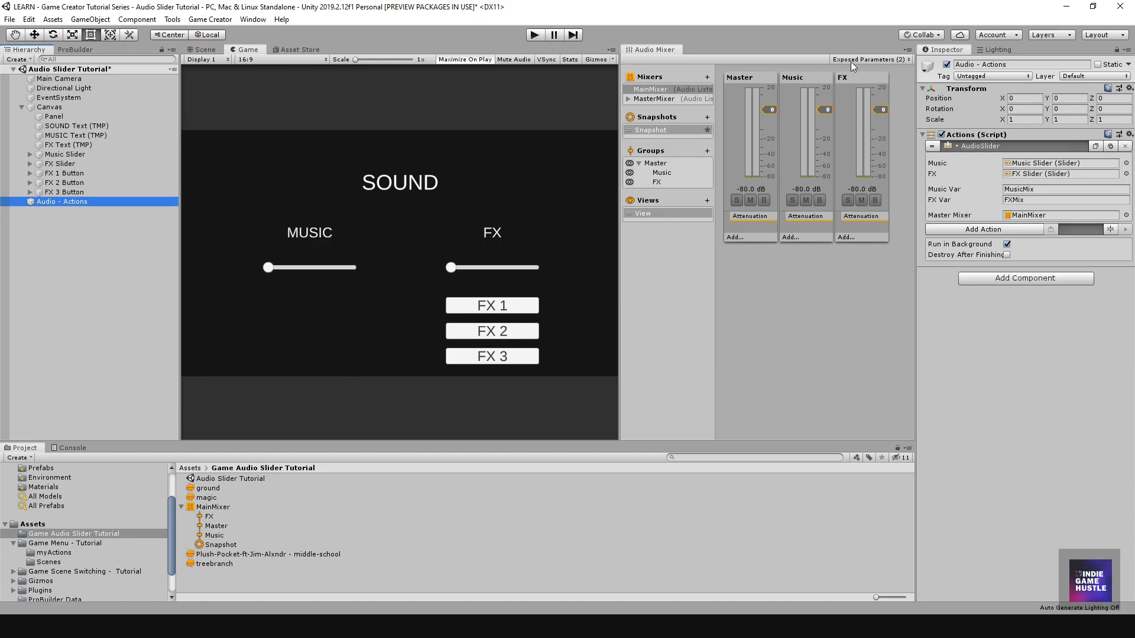
click(866, 59)
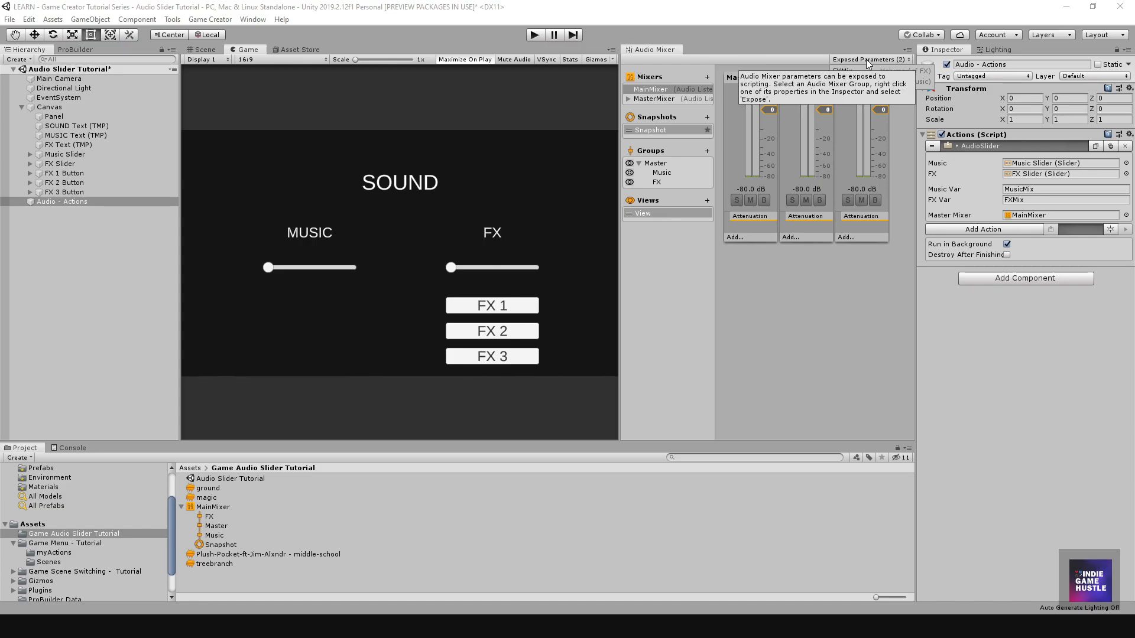
click(955, 370)
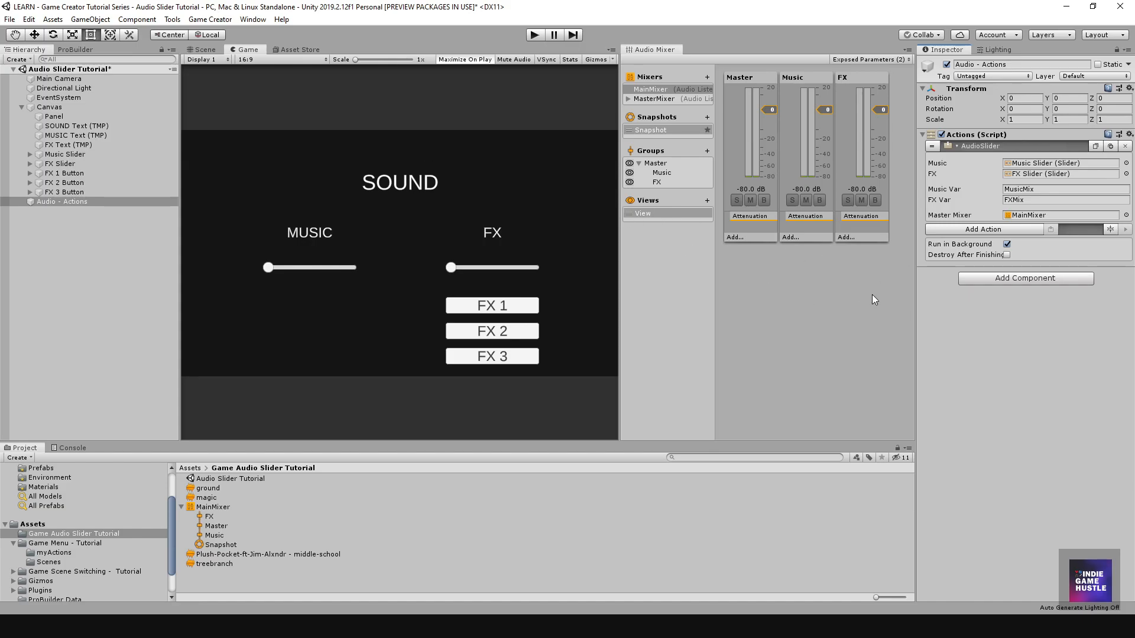
Open the Game Creator preferences and review the MusicMix and FXMix global variables
click(210, 19)
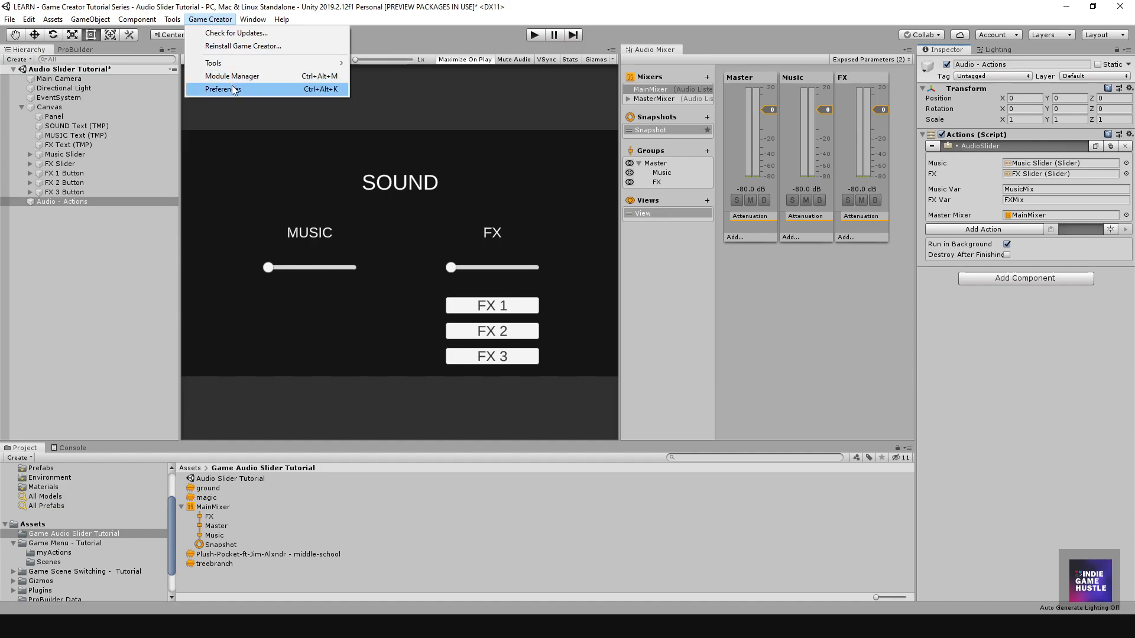
click(232, 88)
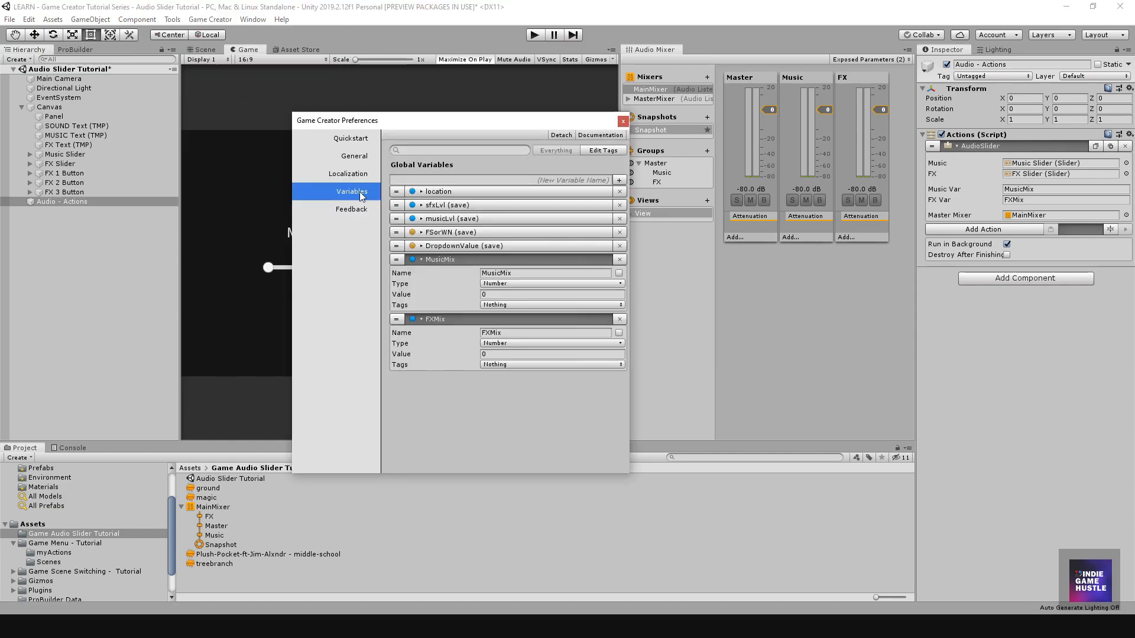
drag(531, 122, 567, 120)
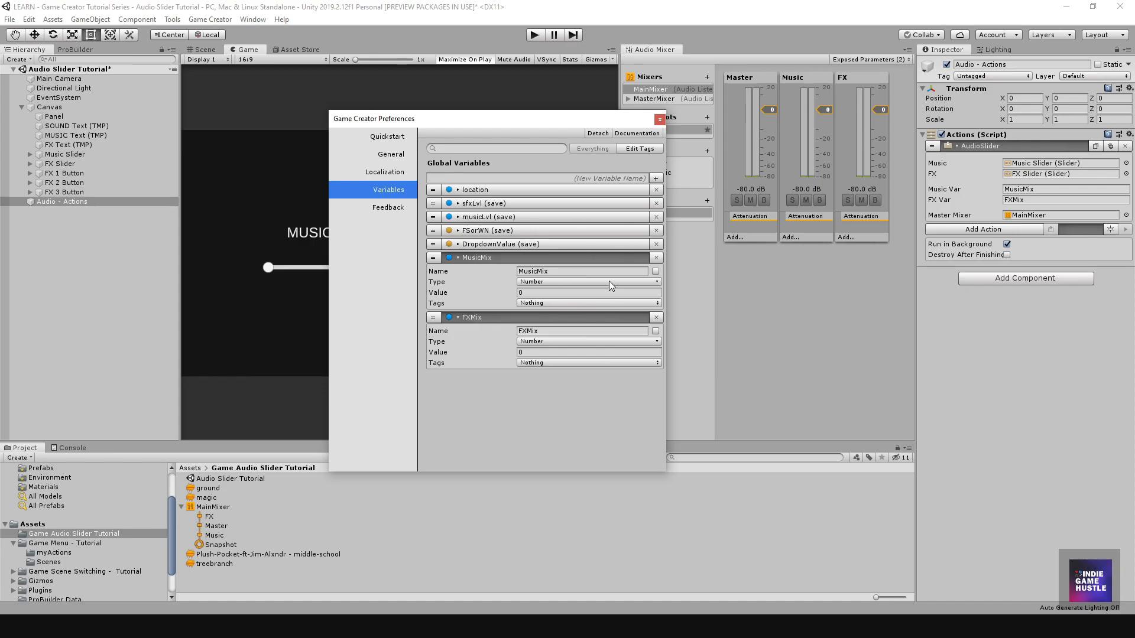
Add two trial global variables, one of them a Number named Var, and delete both
click(655, 178)
click(656, 178)
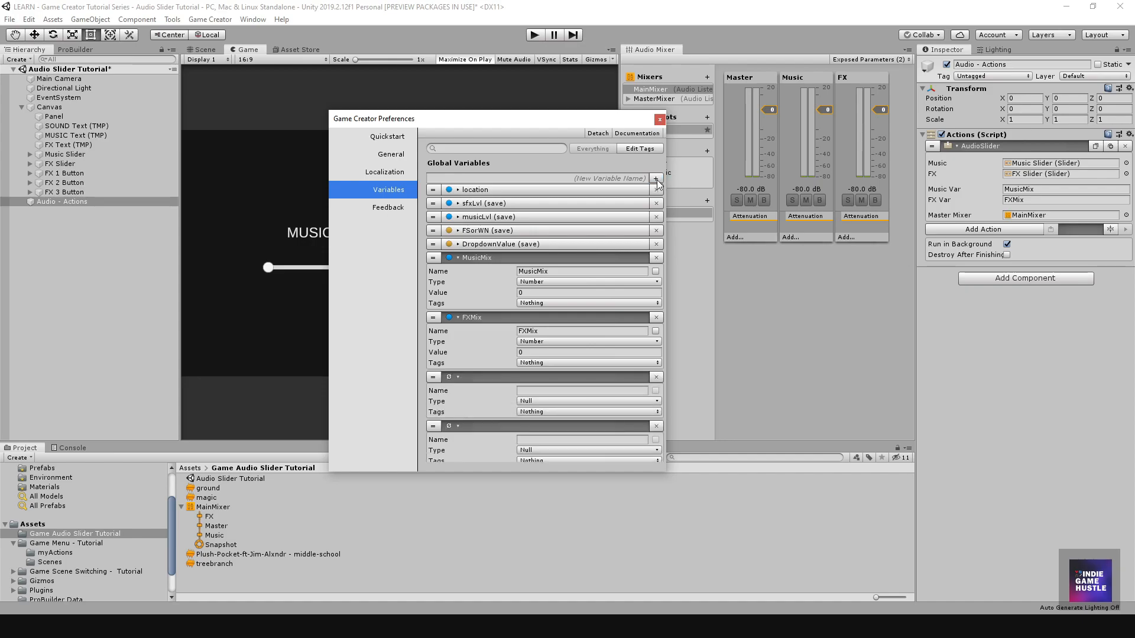
click(563, 387)
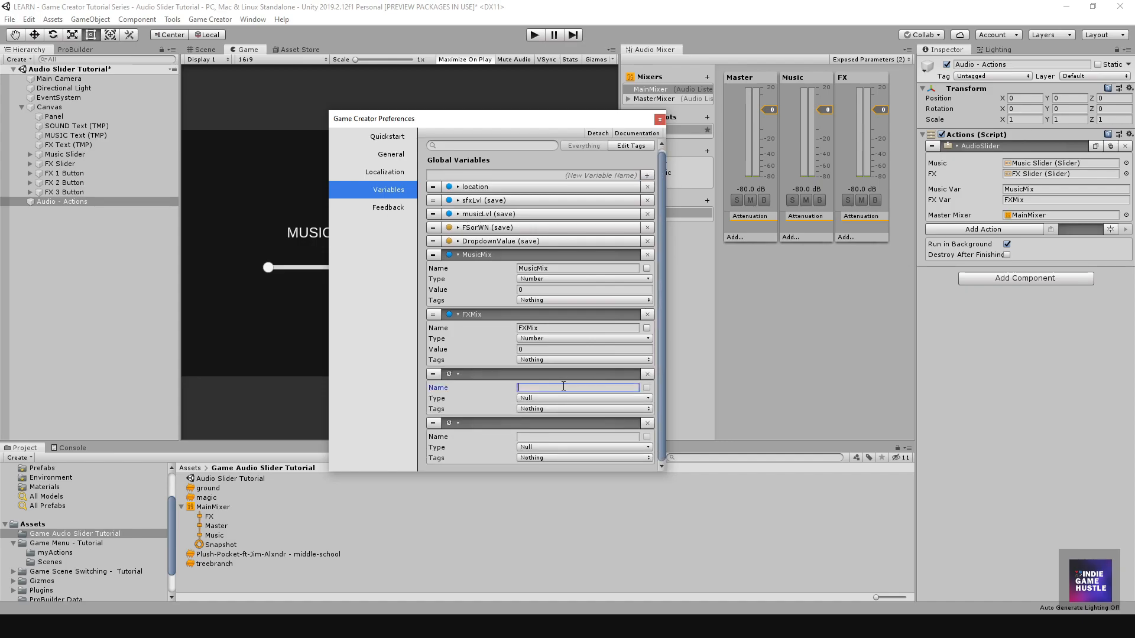
text(Var)
click(533, 398)
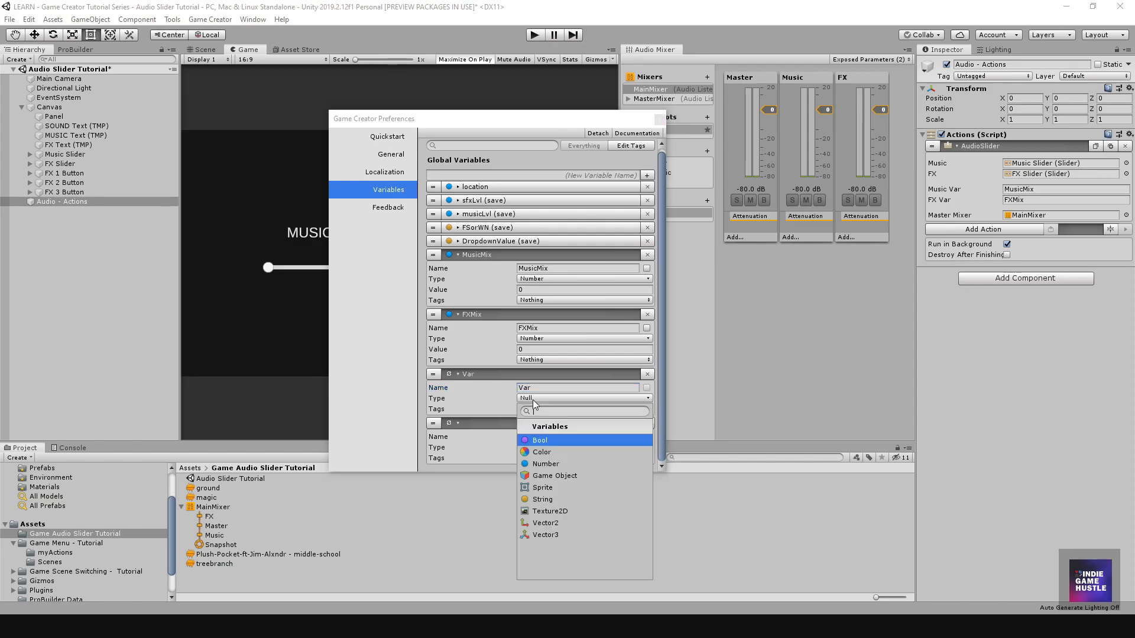
click(540, 463)
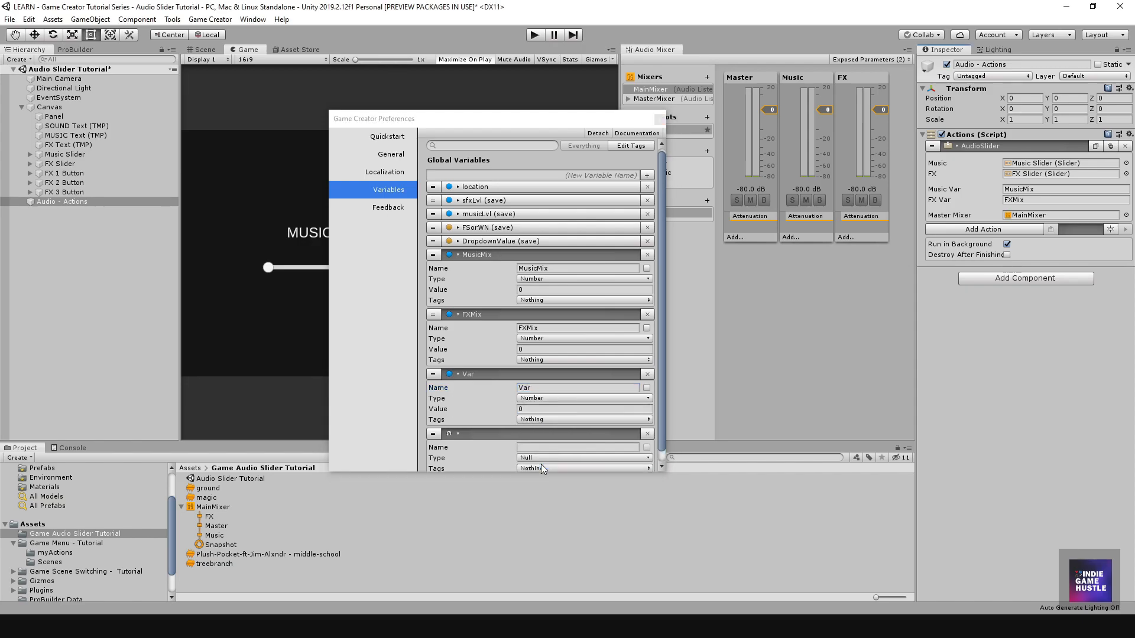
click(647, 376)
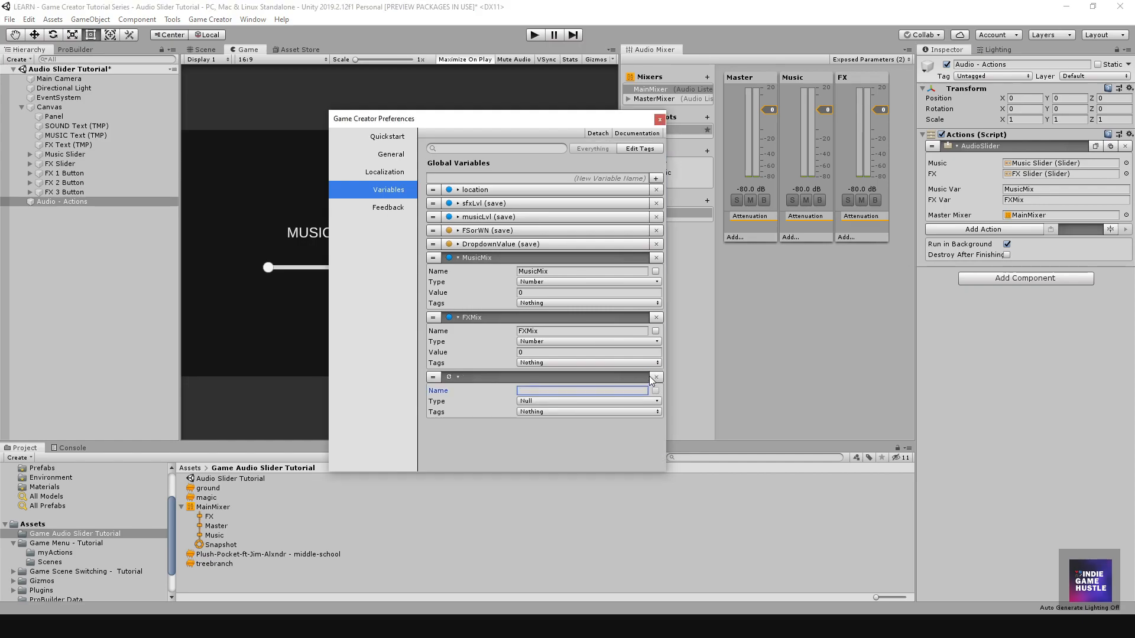
click(656, 378)
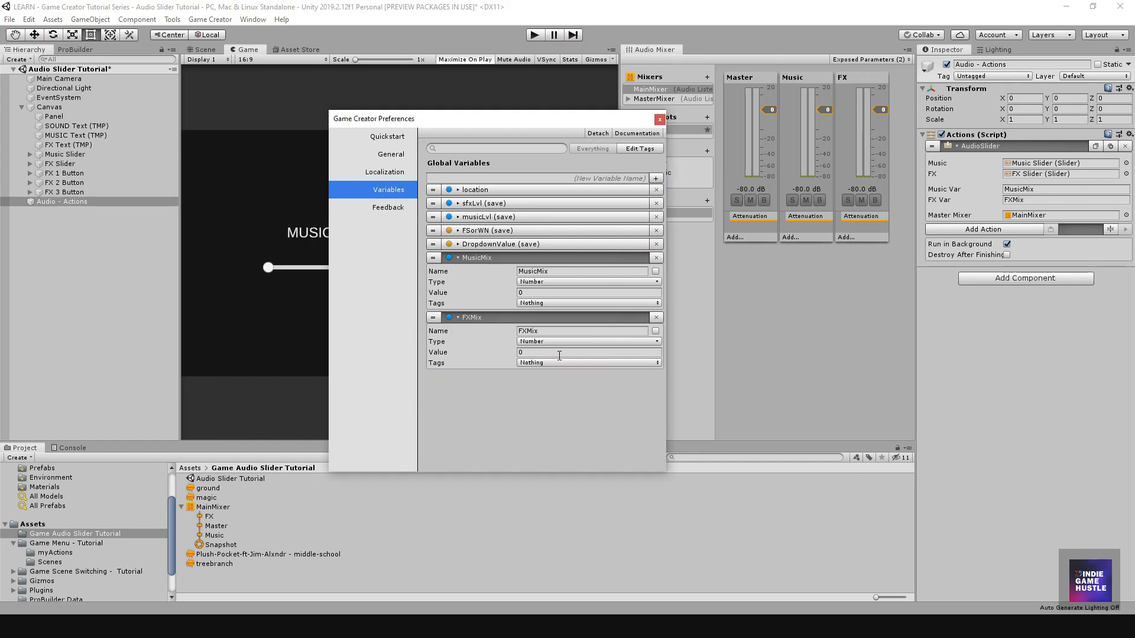
Finish reviewing the global variables and close the Game Creator preferences
drag(597, 126, 614, 84)
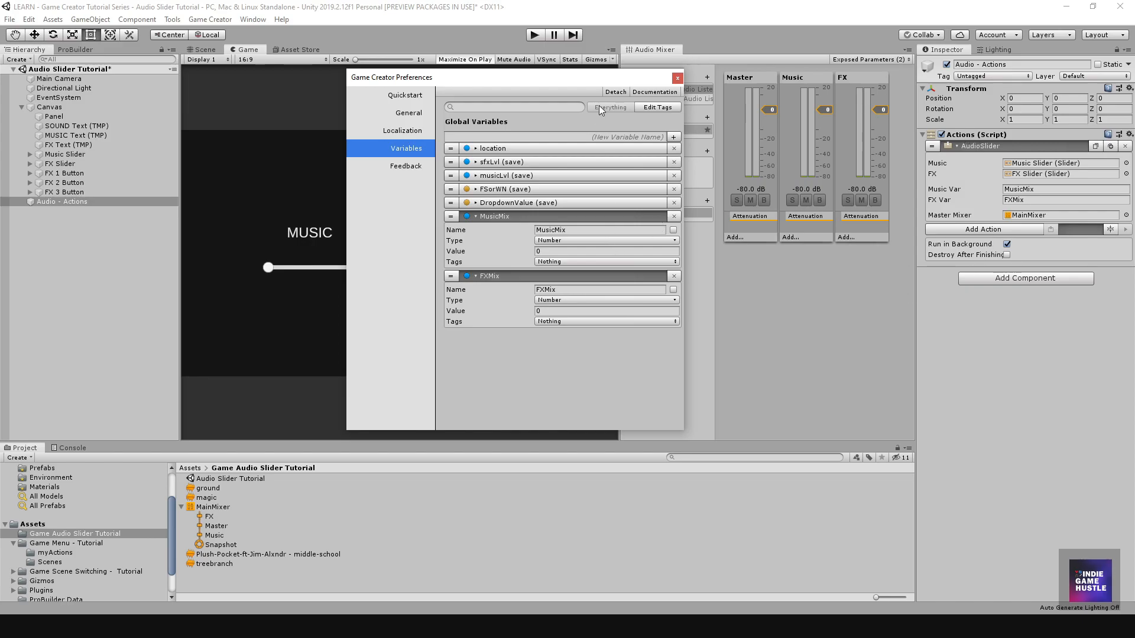
drag(569, 80, 527, 168)
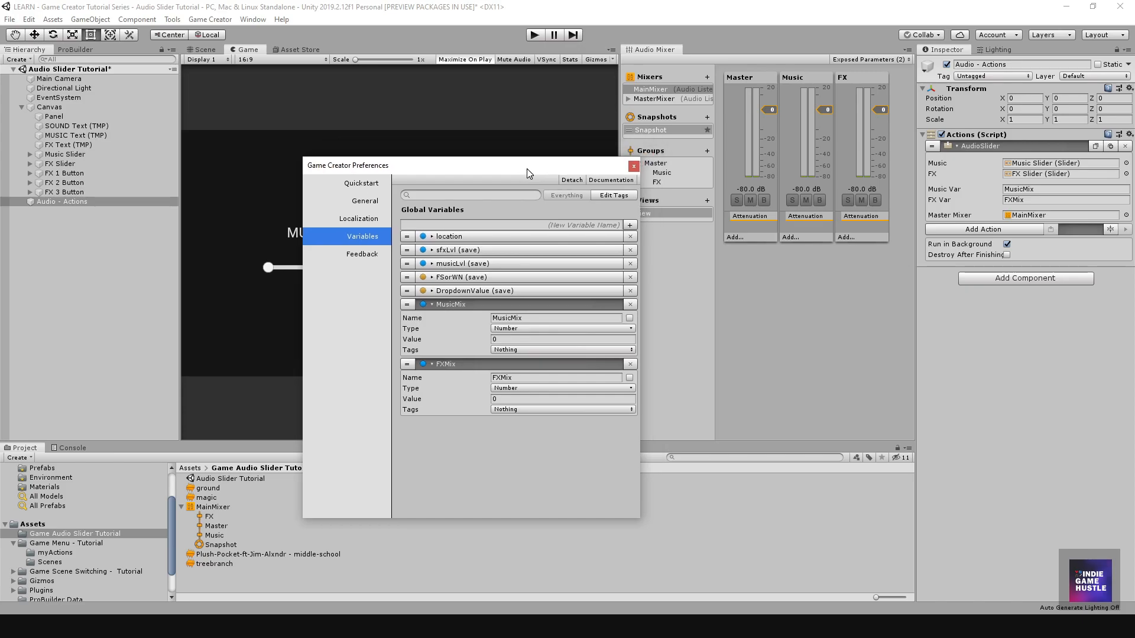
click(633, 167)
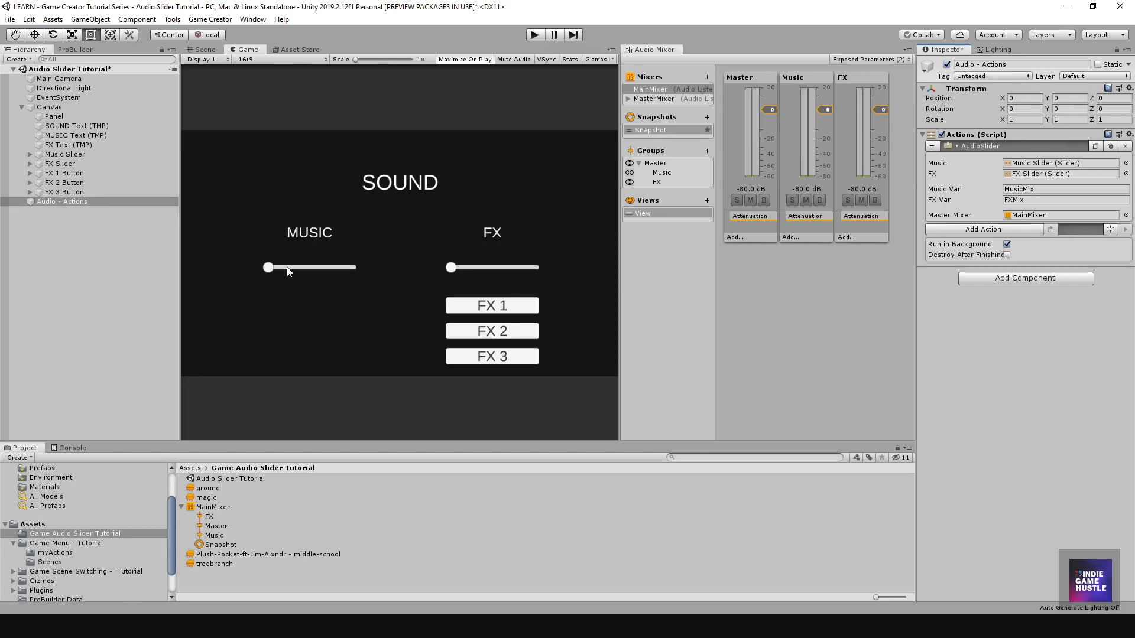
Add an On Value Changed event to Music Slider that calls the dynamic float AudioSlider.SetMusicLvl on Audio - Actions
click(65, 155)
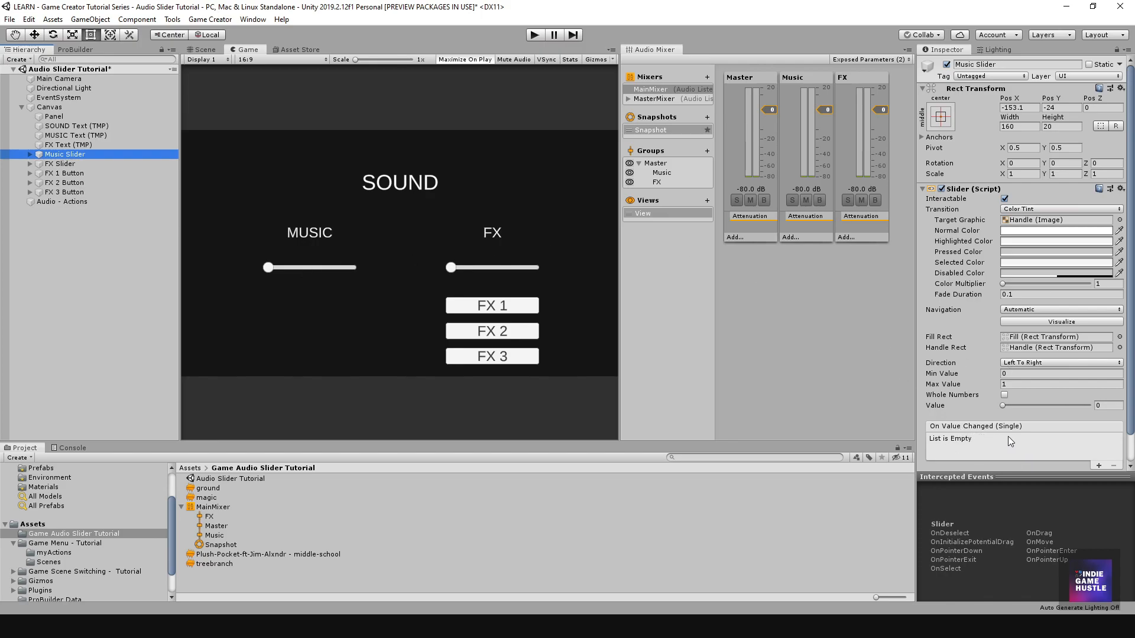
drag(1130, 422, 1130, 438)
scroll(998, 425, down, 1)
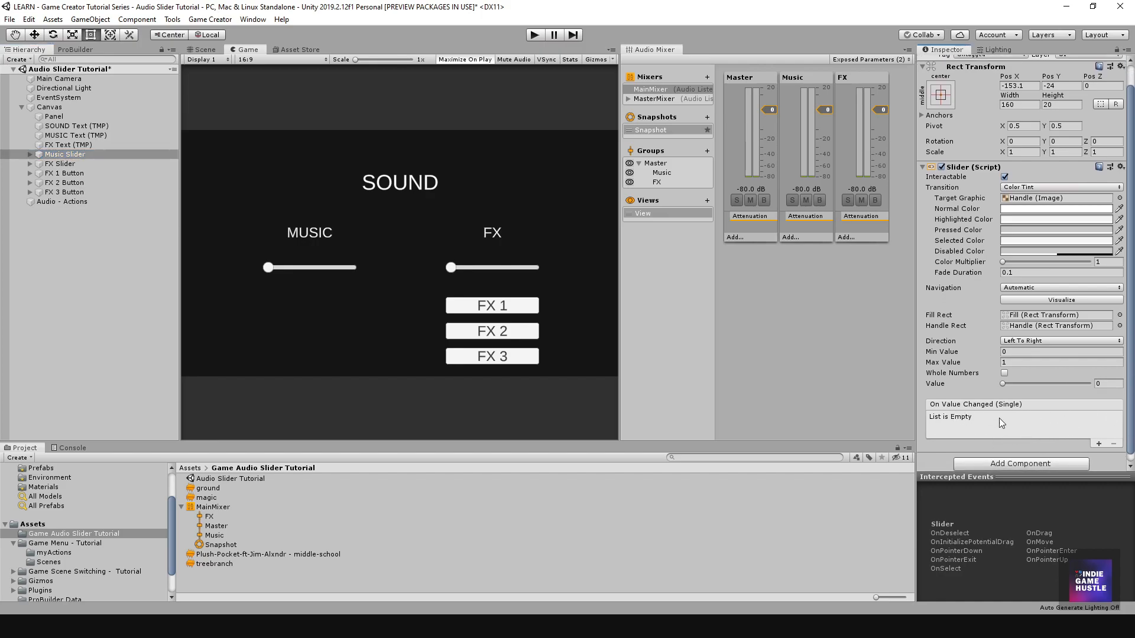
click(1098, 444)
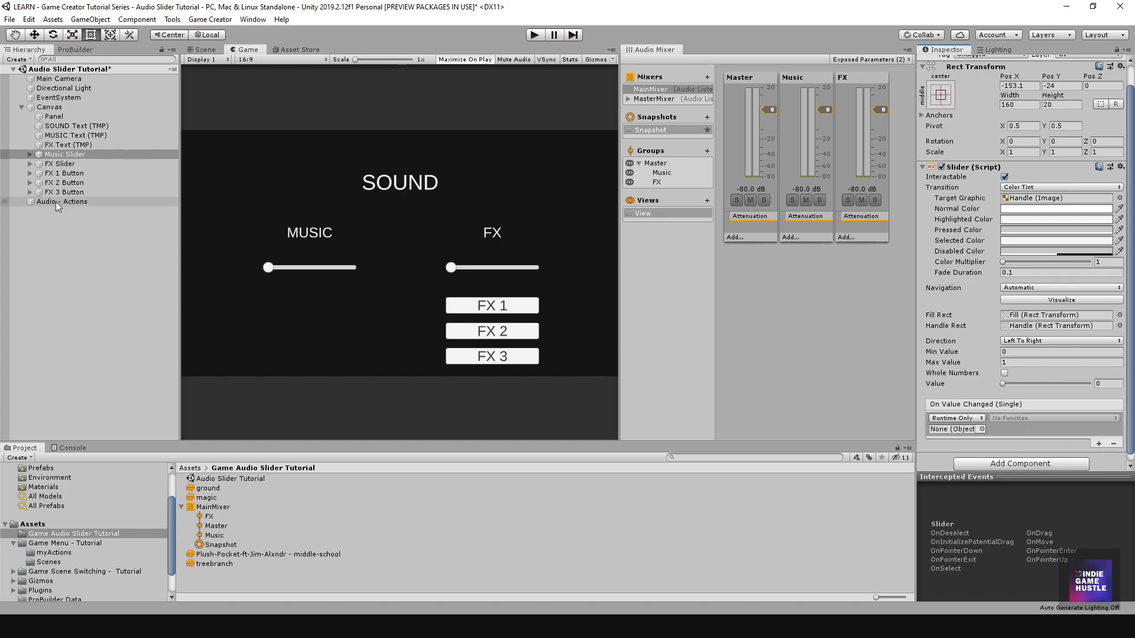
drag(52, 202, 957, 433)
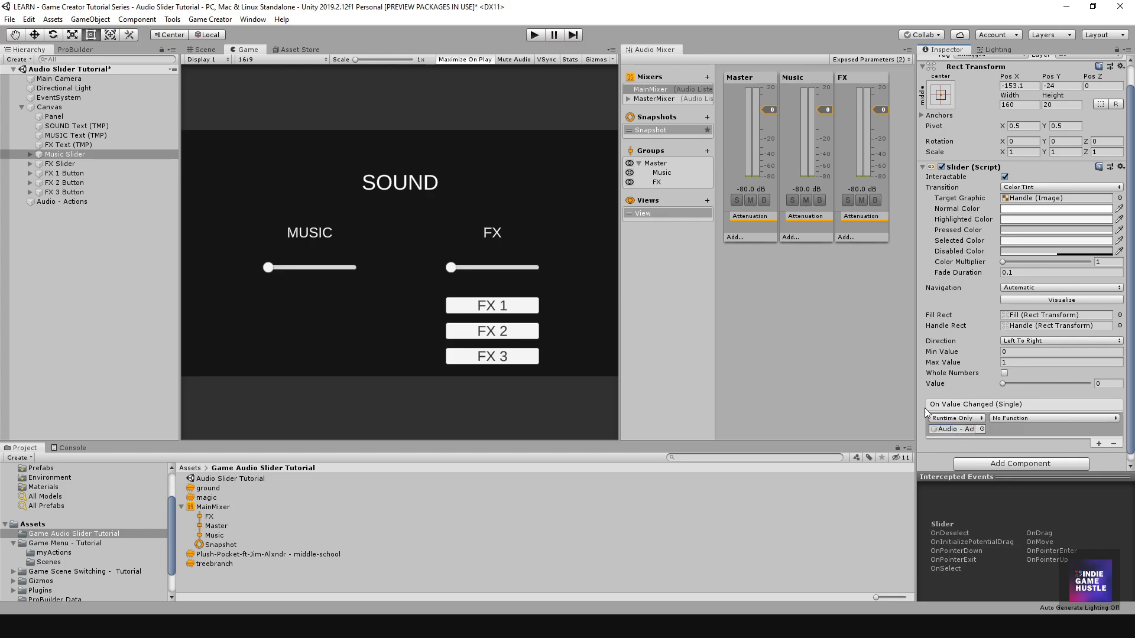
click(1014, 420)
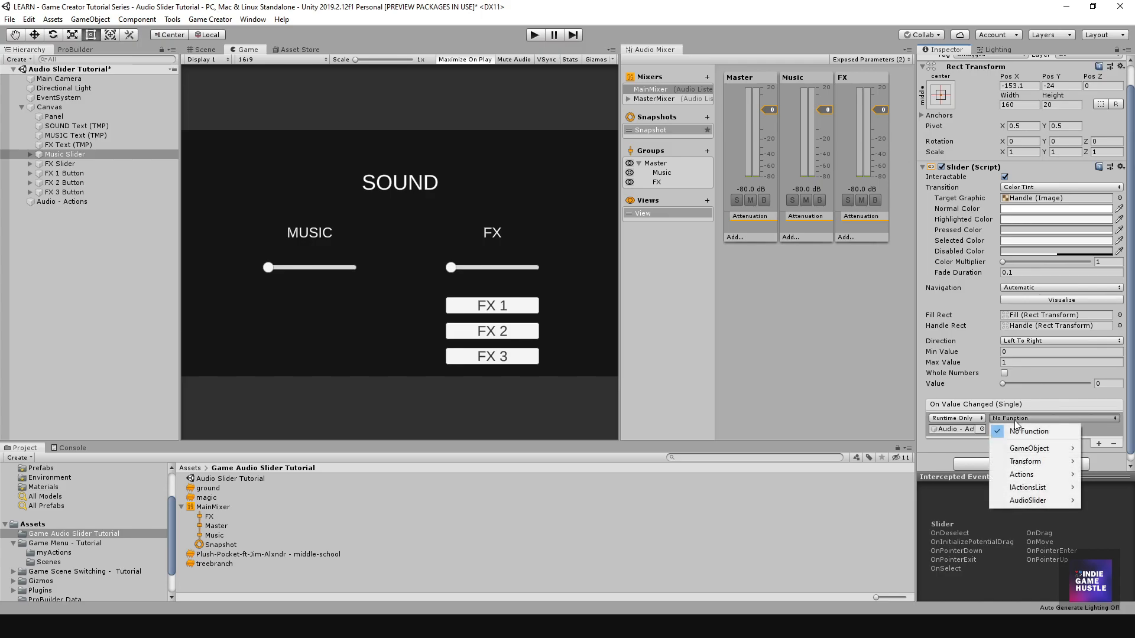
mouse_move(1033, 506)
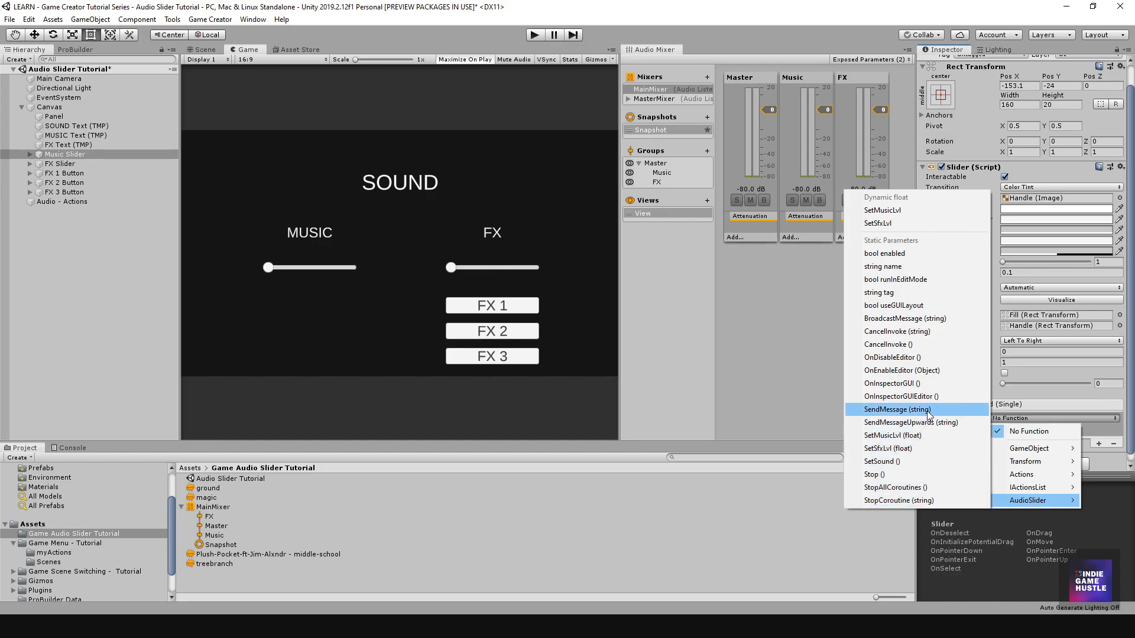
click(894, 212)
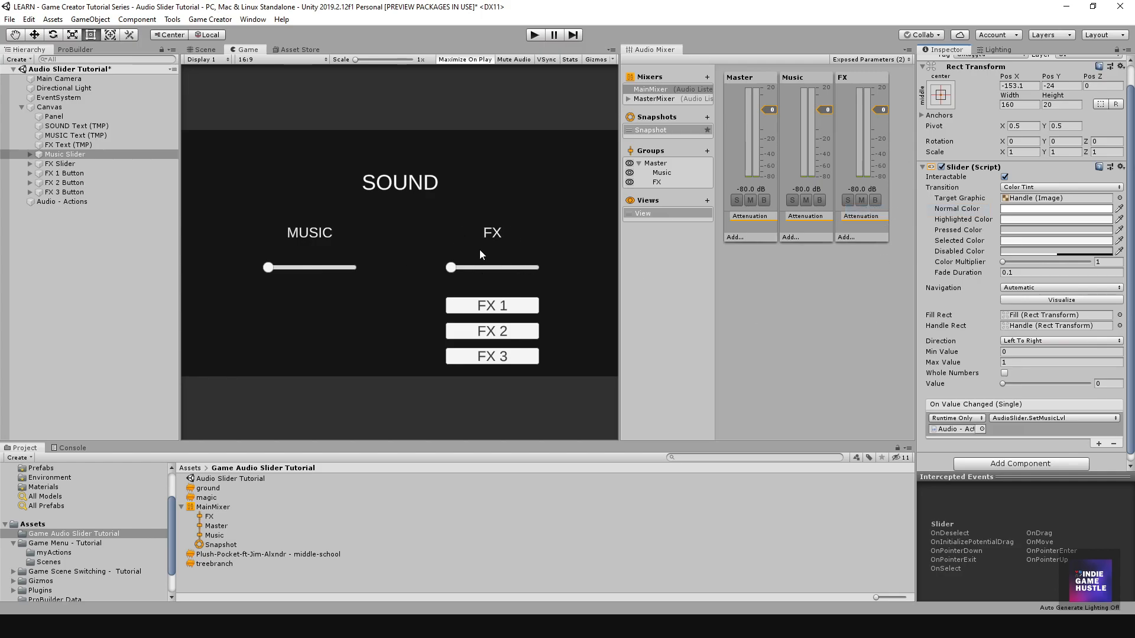
Add an On Value Changed event to FX Slider that calls the dynamic float AudioSlider.SetSfxLvl on Audio - Actions
click(62, 164)
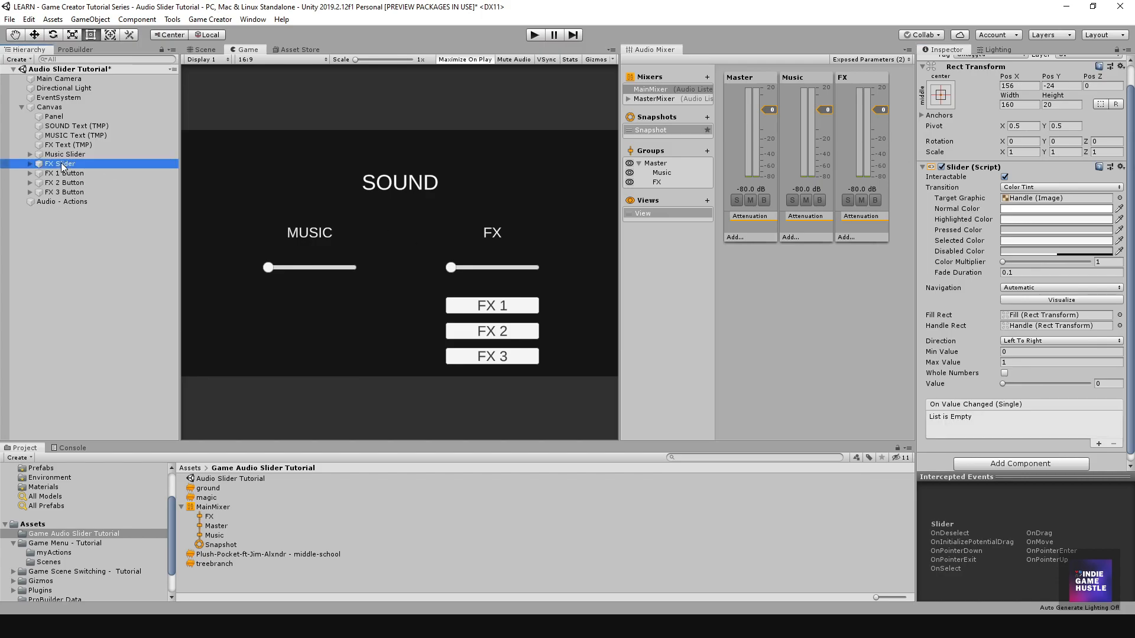
mouse_move(51, 202)
mouse_down()
mouse_move(383, 268)
mouse_move(947, 423)
mouse_move(297, 300)
mouse_move(69, 206)
mouse_up()
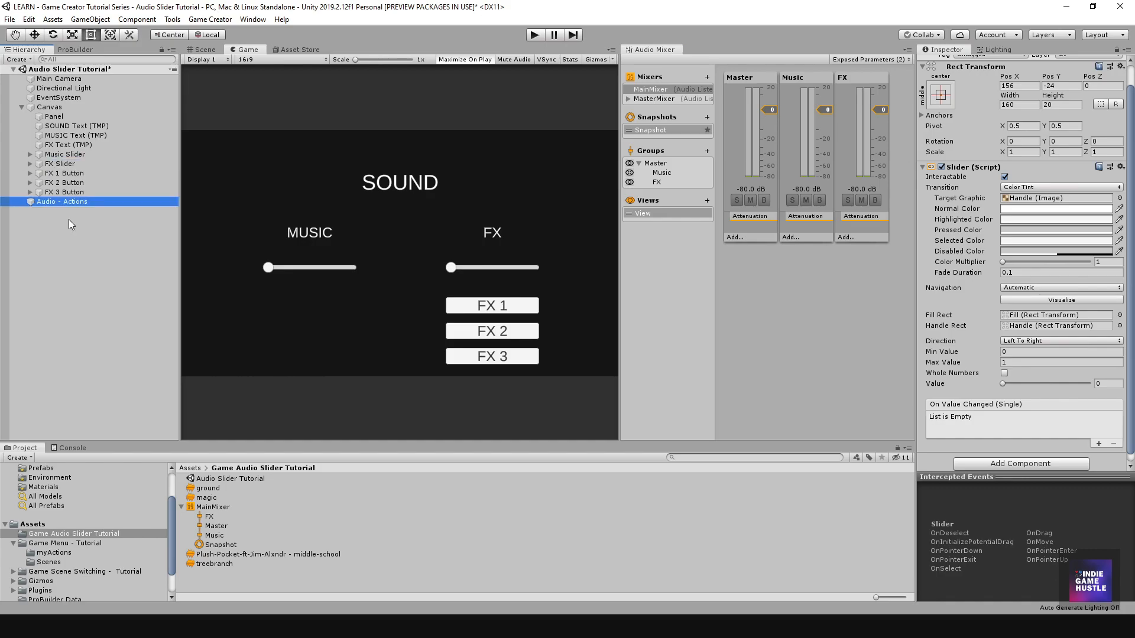
click(65, 136)
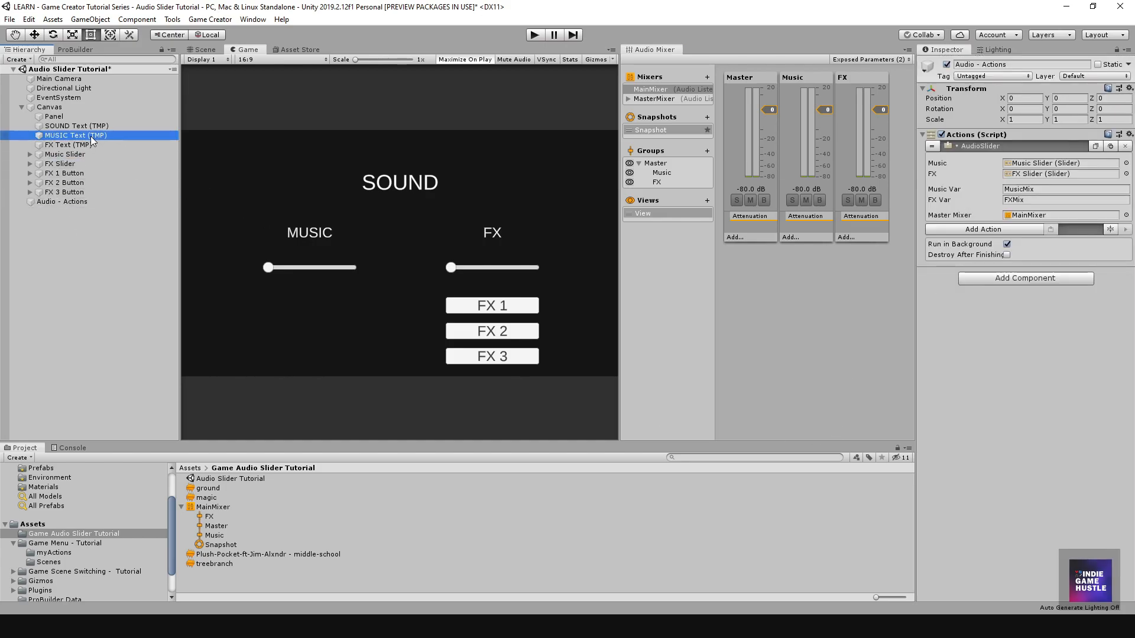
click(61, 164)
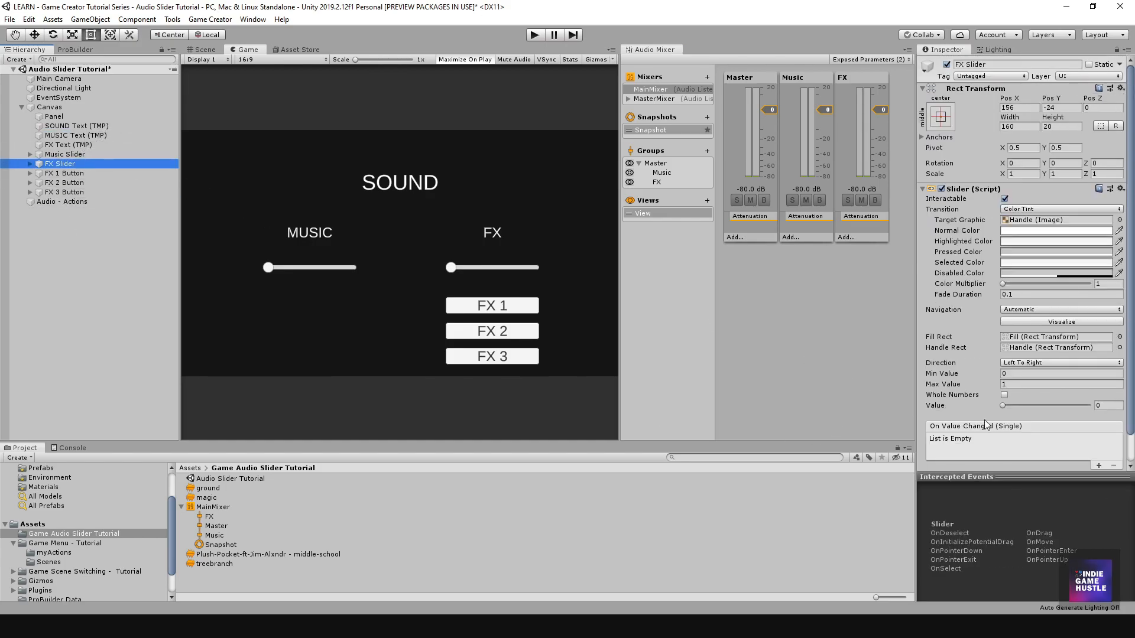
click(1098, 466)
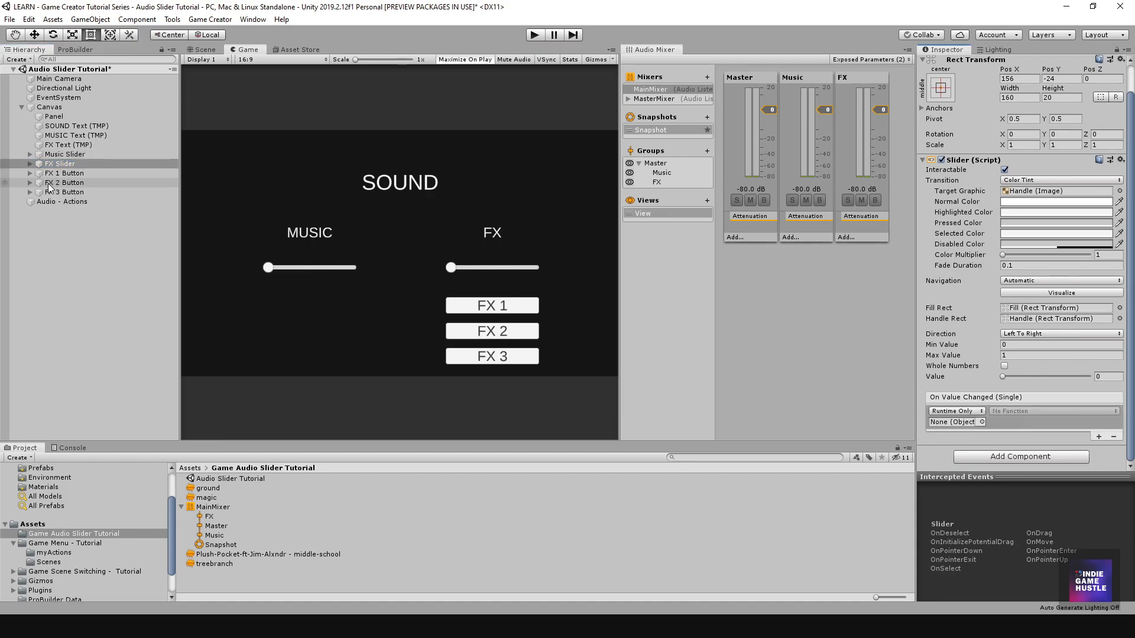
drag(47, 202, 966, 425)
click(1016, 411)
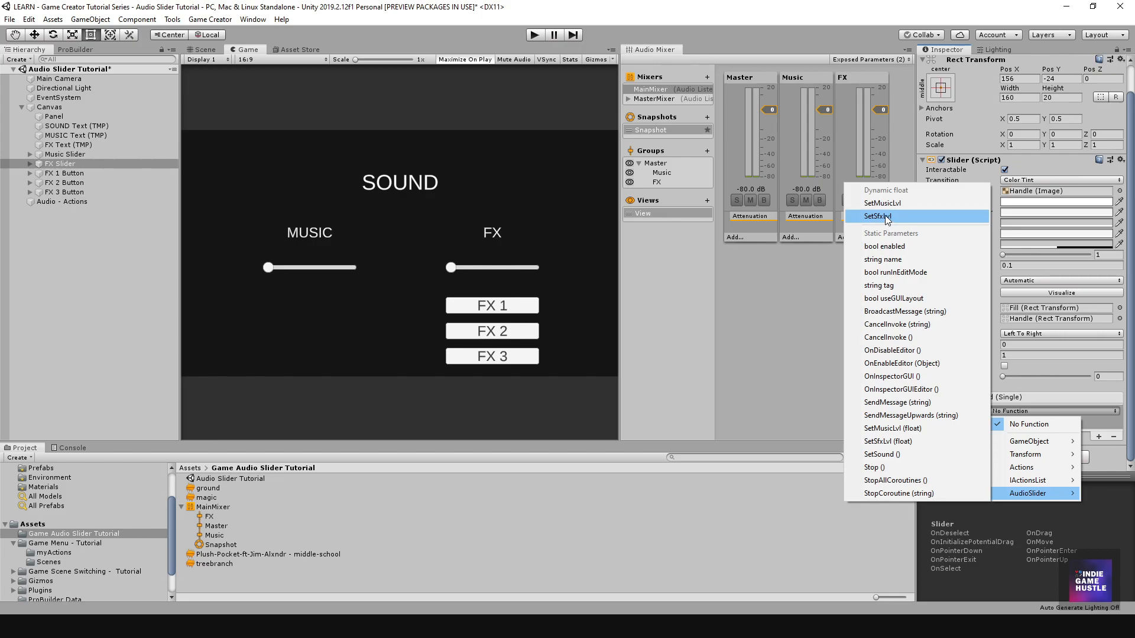
click(885, 215)
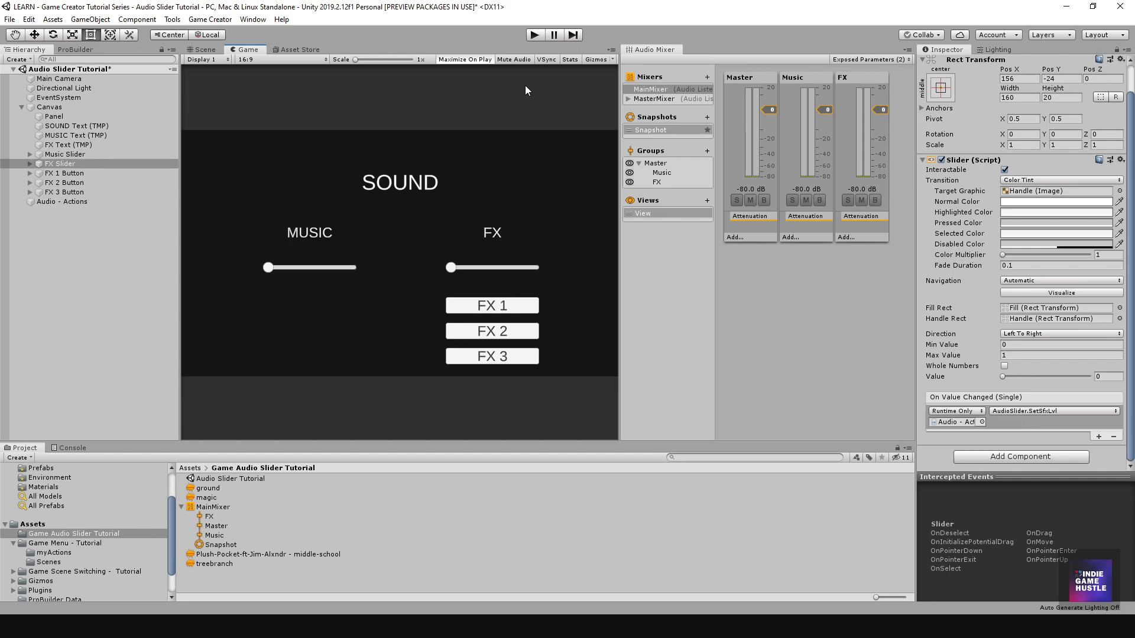
Set Music Slider's Min Value to -80 and Max Value to 0
click(70, 154)
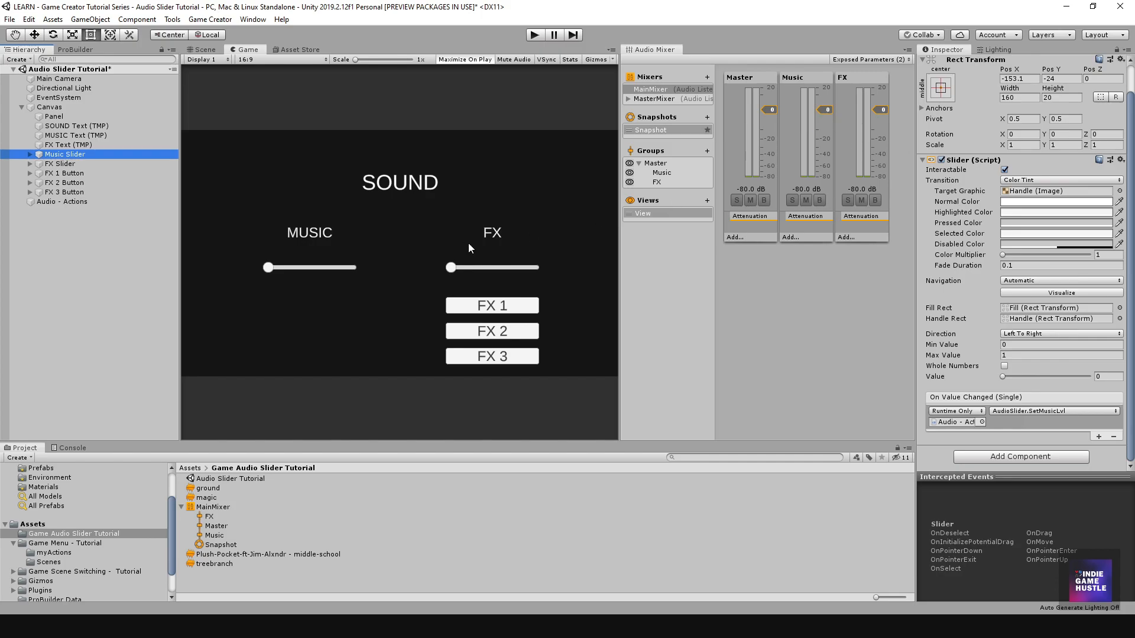
click(68, 164)
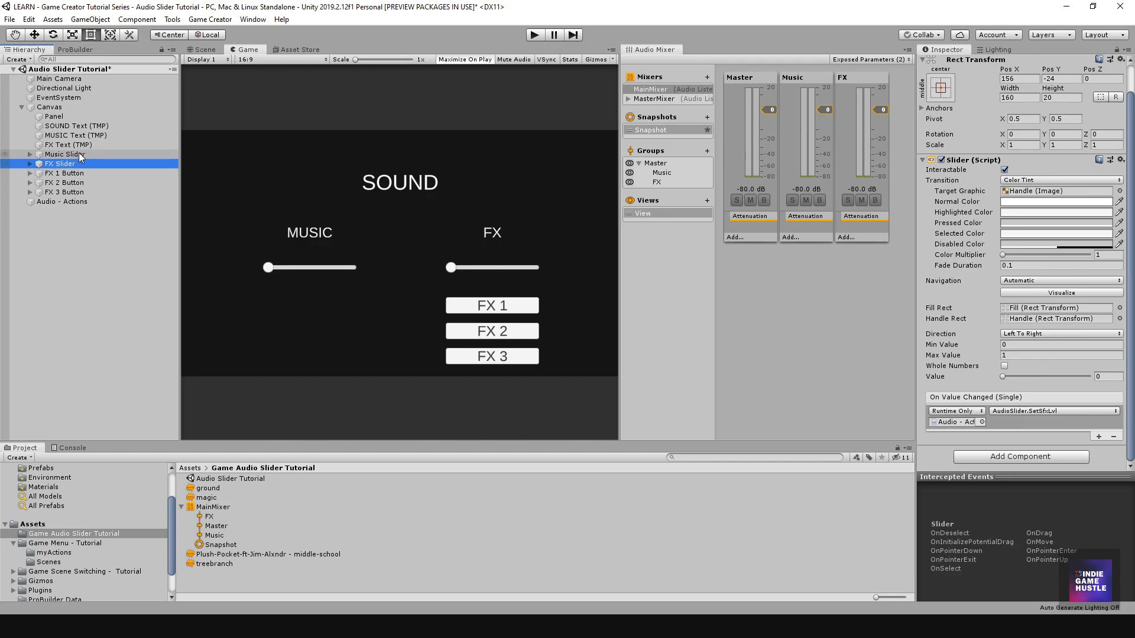
click(82, 156)
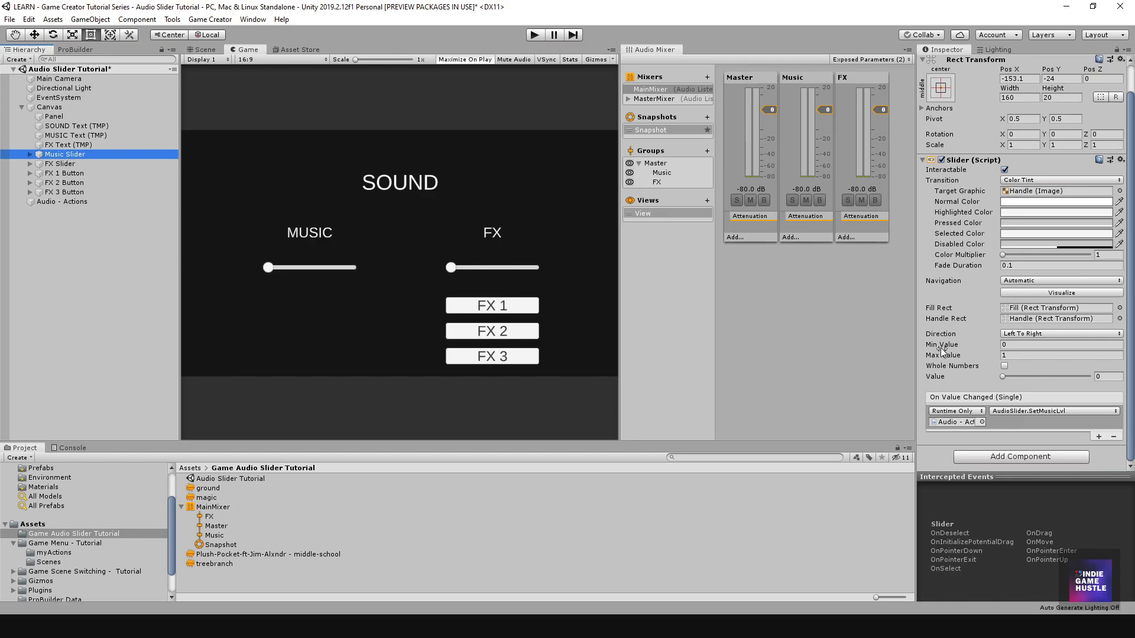
click(1023, 345)
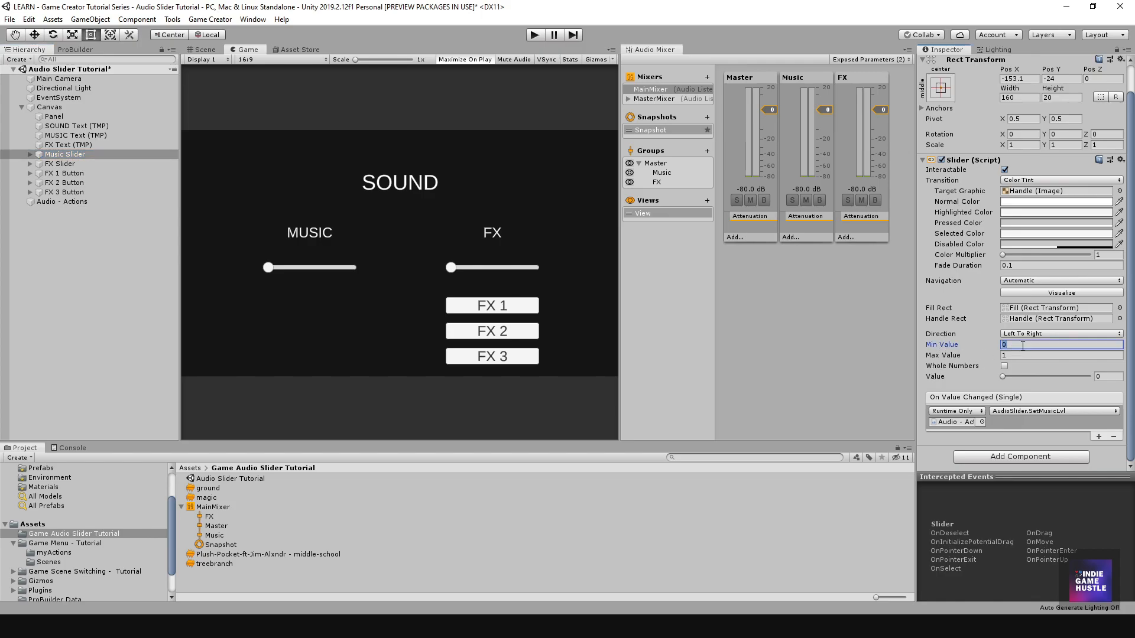
text(-80)
click(1017, 357)
text(0)
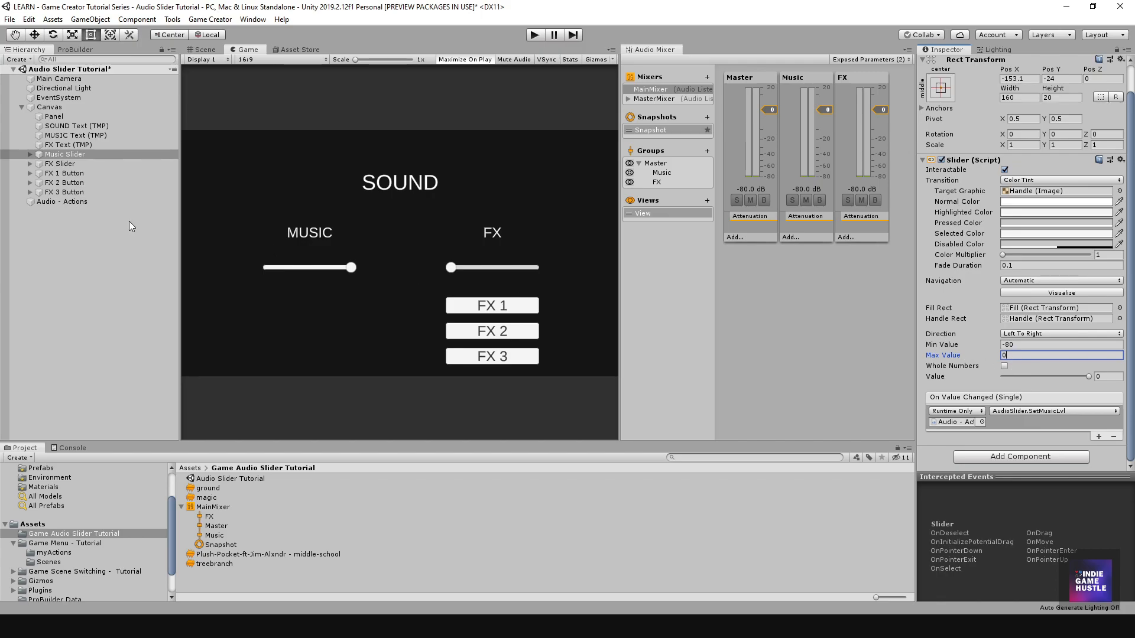
Set FX Slider's Min Value to -80 and Max Value to 0
click(82, 165)
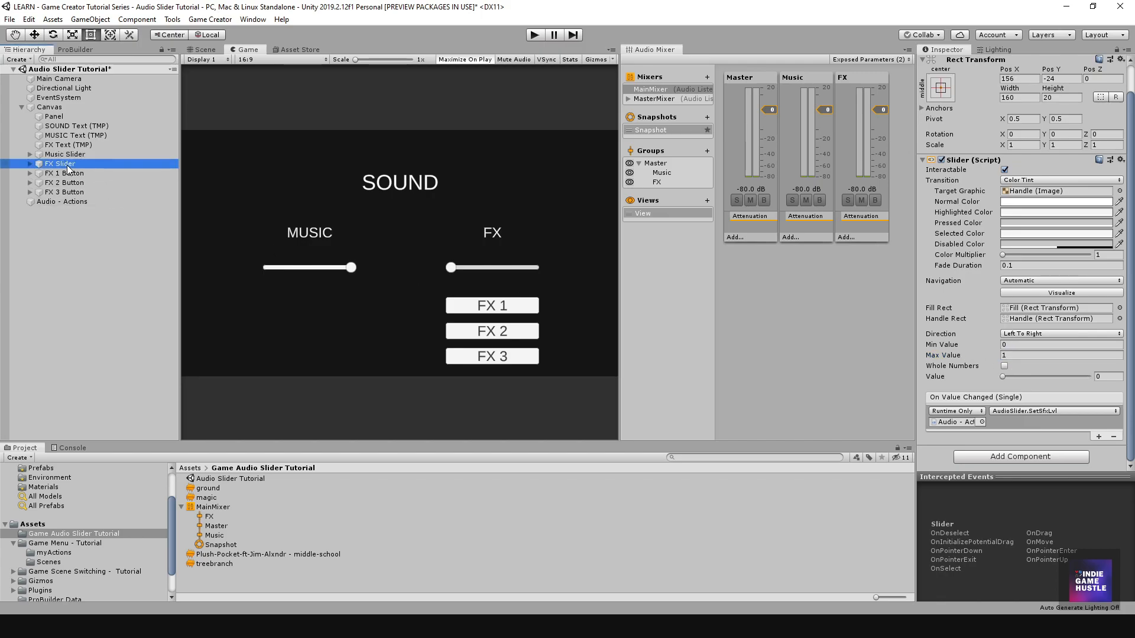
click(1017, 345)
text(-80)
click(1012, 355)
text(0)
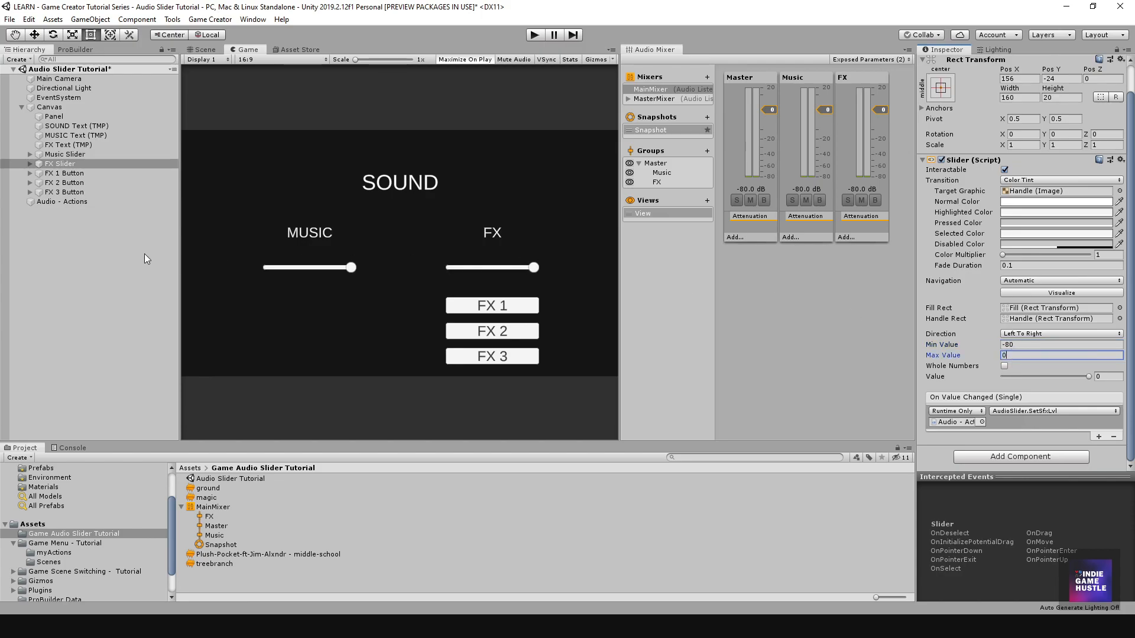
Open the Game Creator global variables and run the scene with them placed clear of the sliders
click(62, 155)
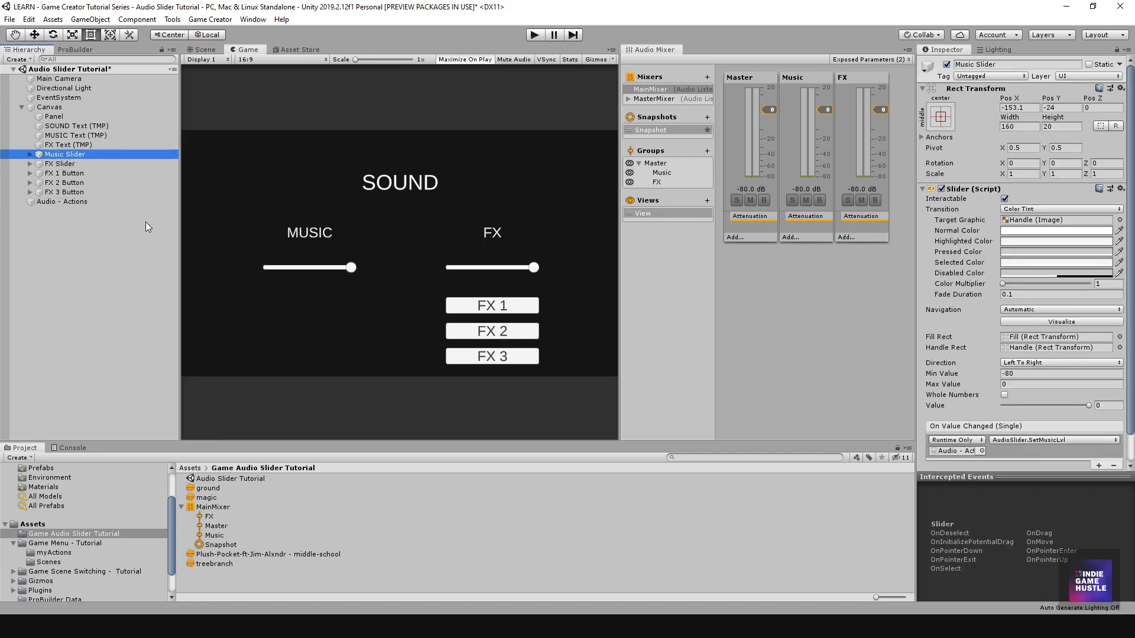
click(208, 20)
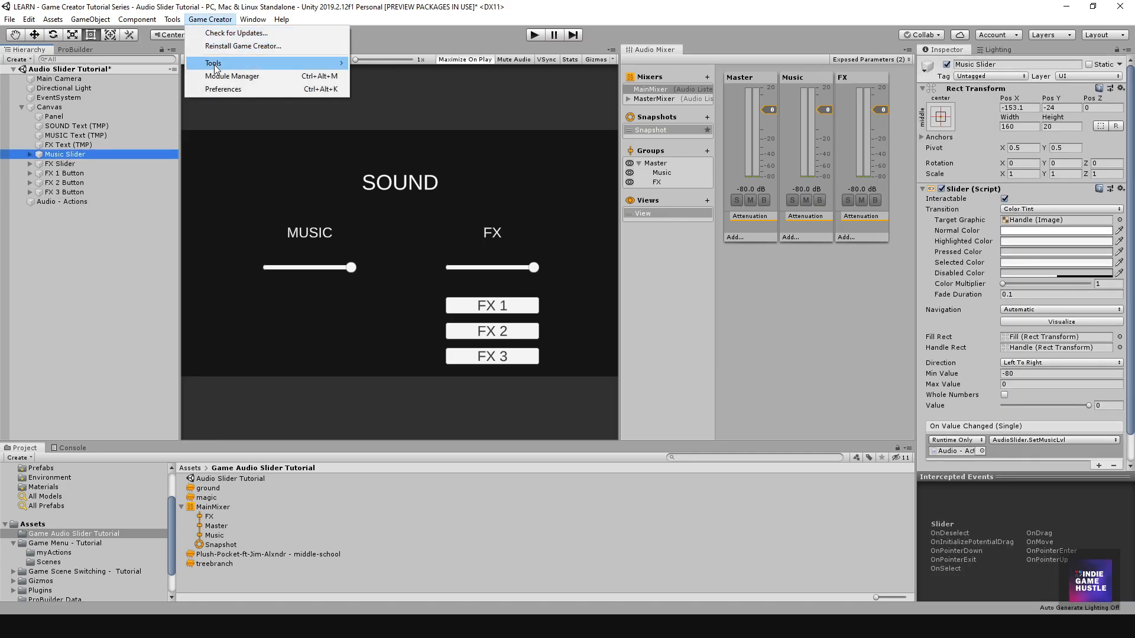
click(216, 89)
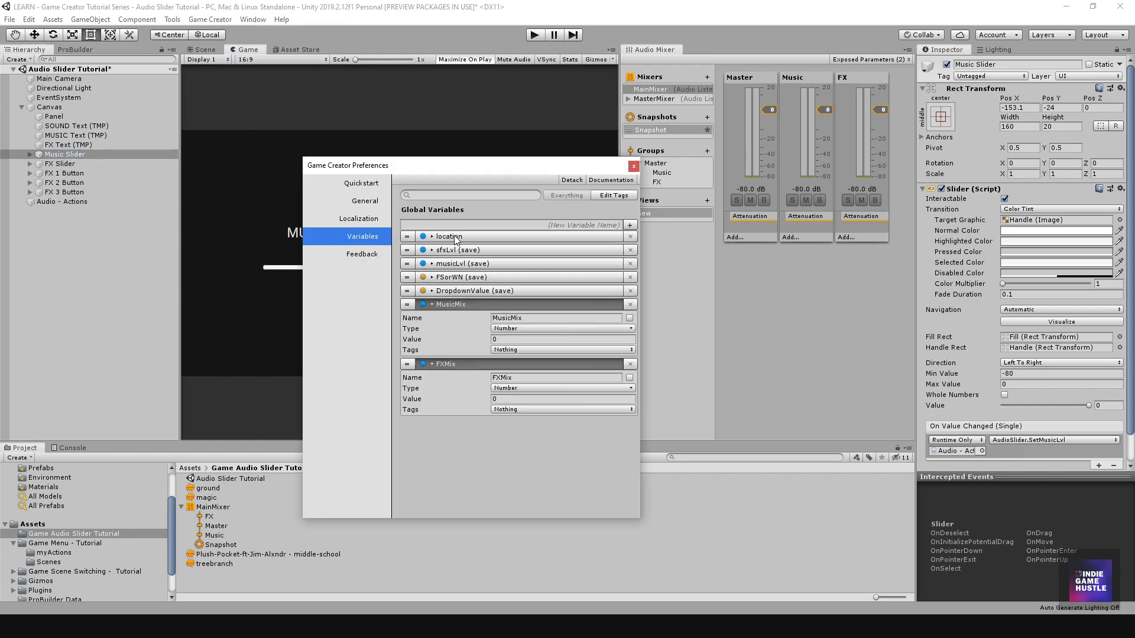
drag(480, 164, 866, 136)
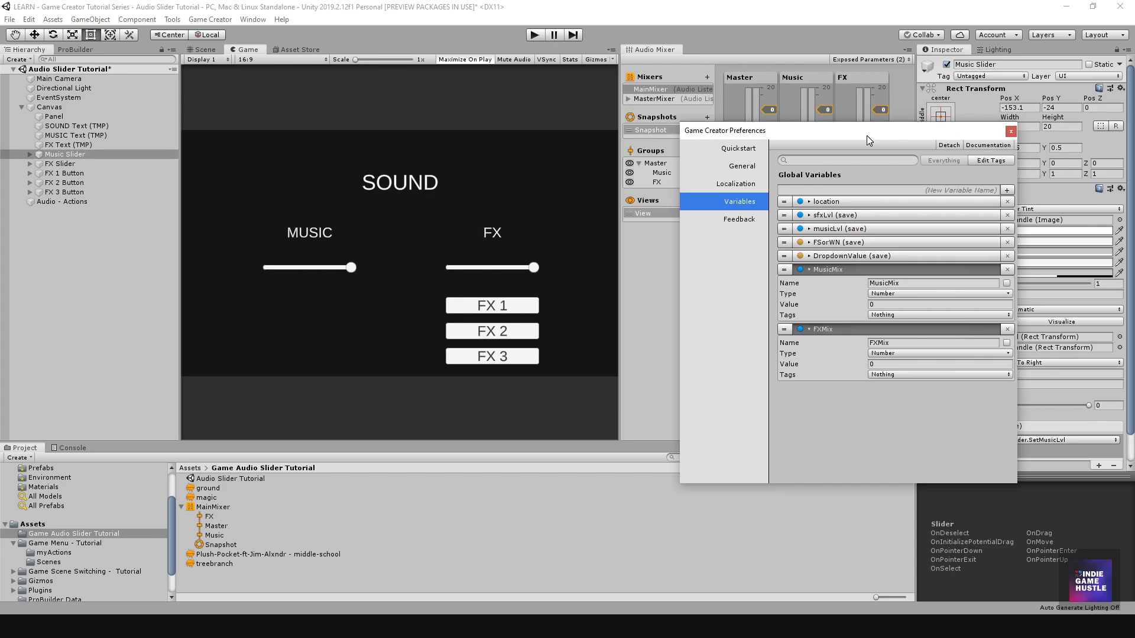
click(533, 37)
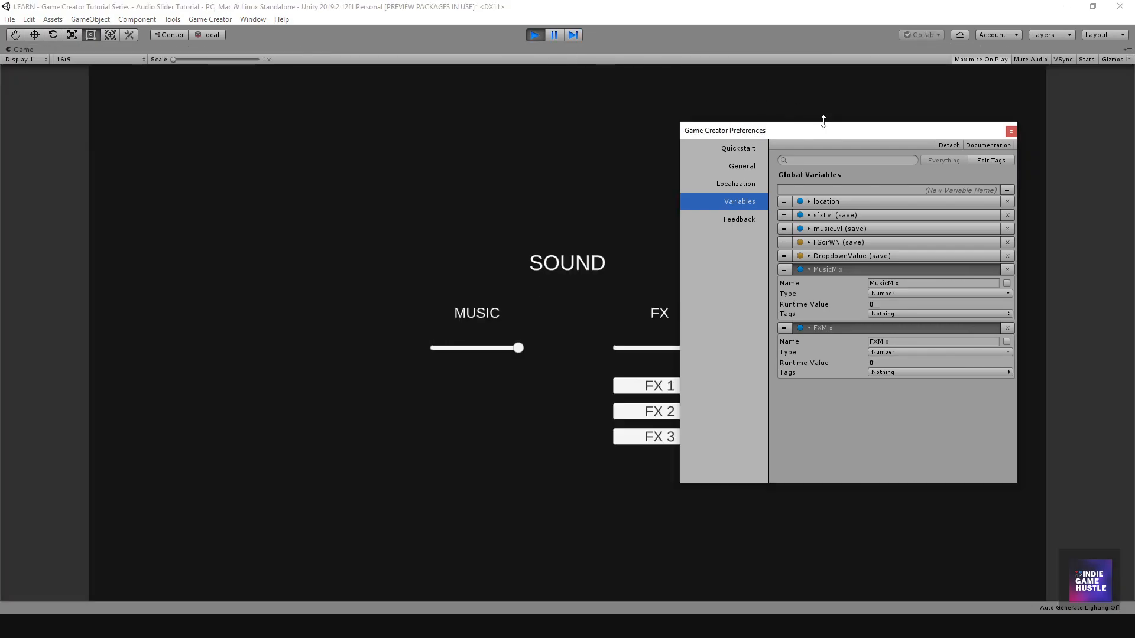
drag(823, 121, 211, 144)
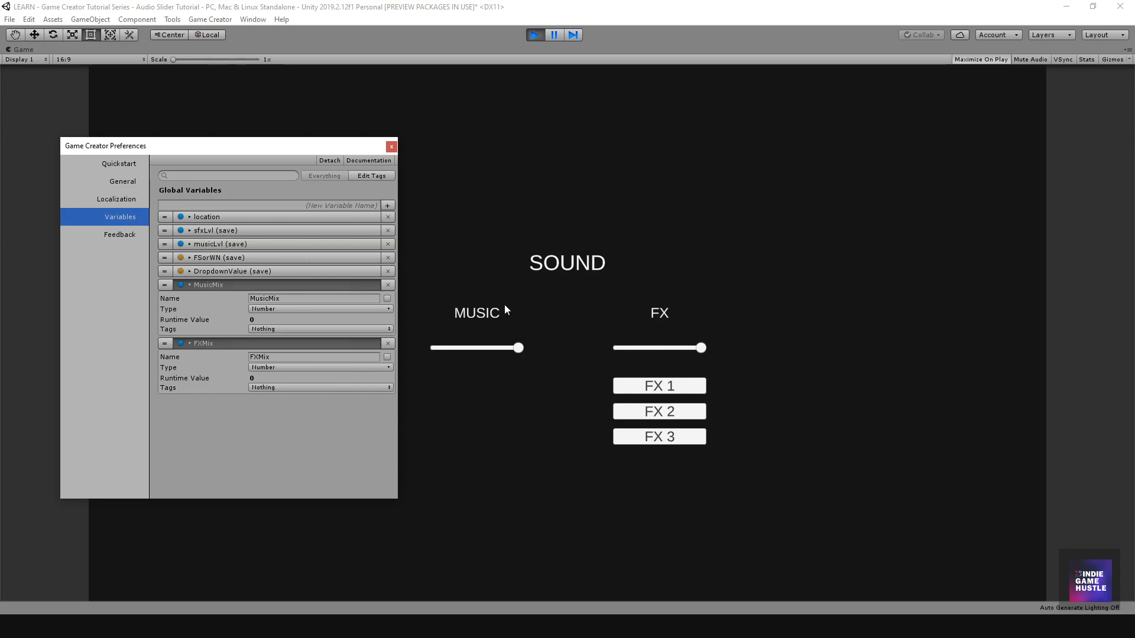
Test the music and FX sliders in the running scene while watching the MusicMix and FXMix runtime values
click(520, 385)
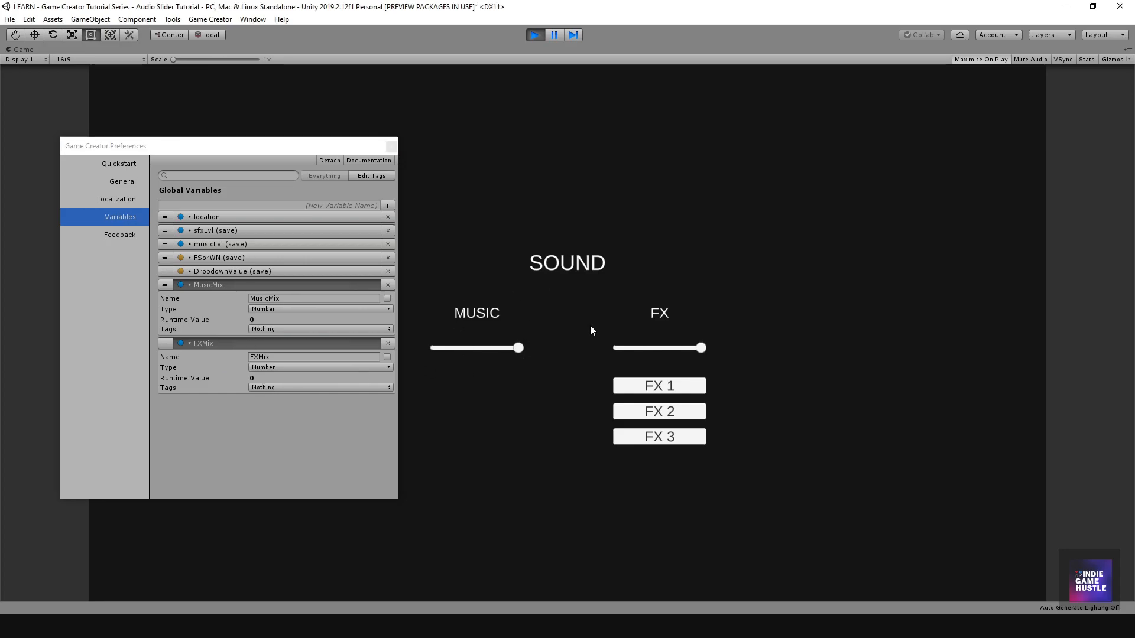
drag(518, 349, 544, 357)
drag(702, 348, 731, 347)
mouse_move(516, 348)
mouse_down()
mouse_move(436, 348)
mouse_move(536, 356)
mouse_up()
mouse_move(710, 345)
mouse_down()
mouse_move(618, 348)
mouse_move(727, 350)
mouse_up()
drag(319, 149, 402, 157)
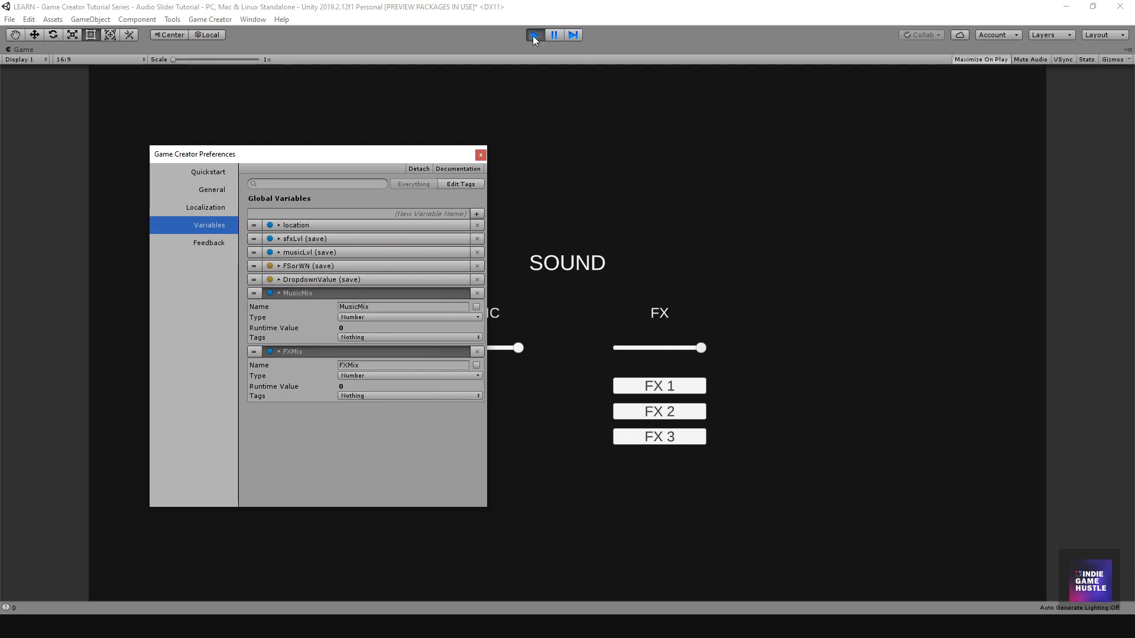
Stop the running scene and close the Game Creator preferences
click(533, 36)
drag(421, 159, 817, 156)
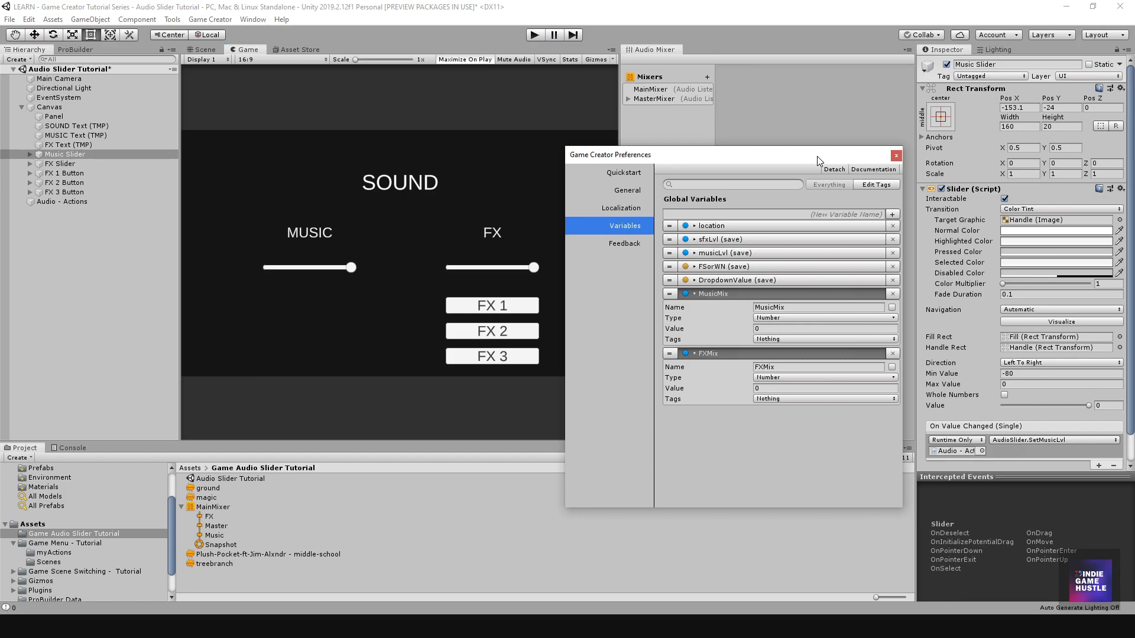
drag(793, 158, 907, 137)
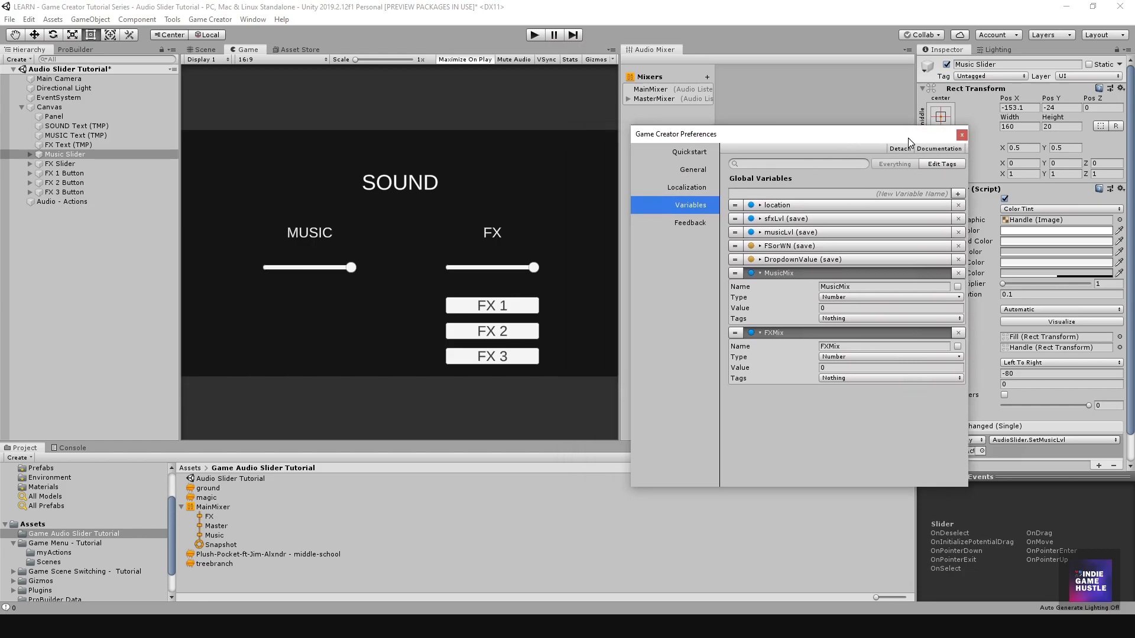
click(961, 136)
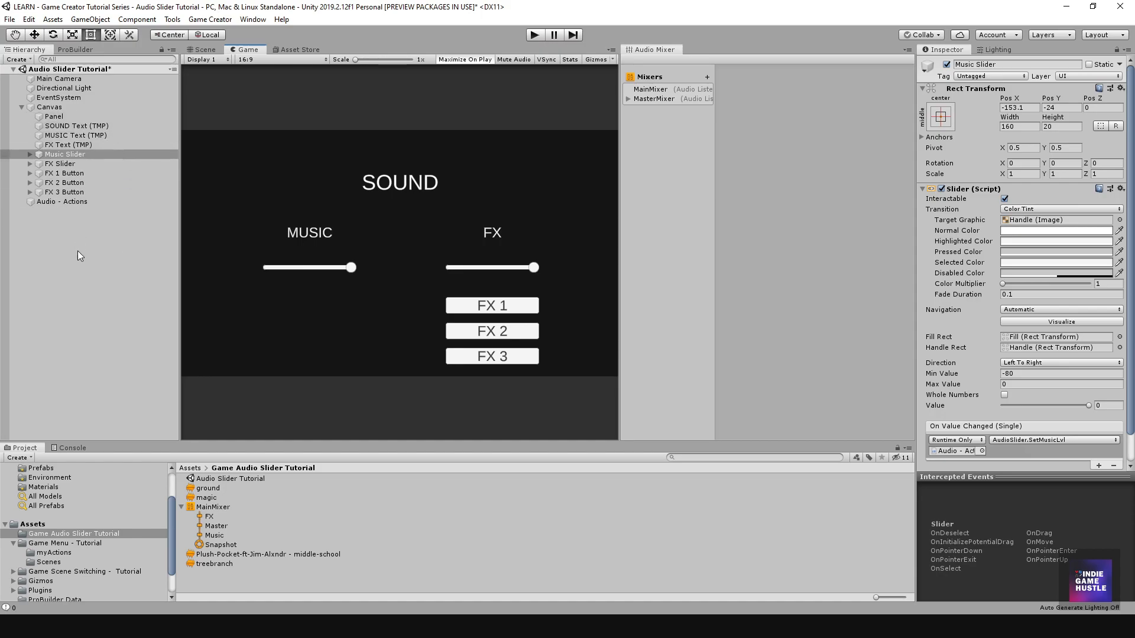
Create a Game Creator Trigger in the scene and rename it Play Music - Trigger
right_click(62, 229)
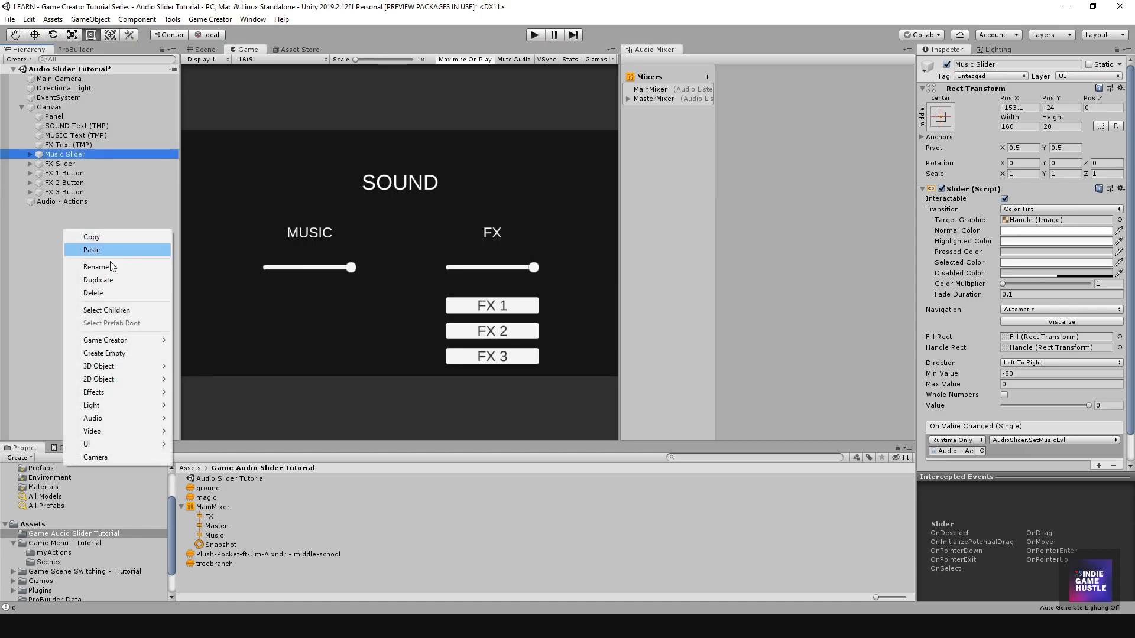
mouse_move(115, 345)
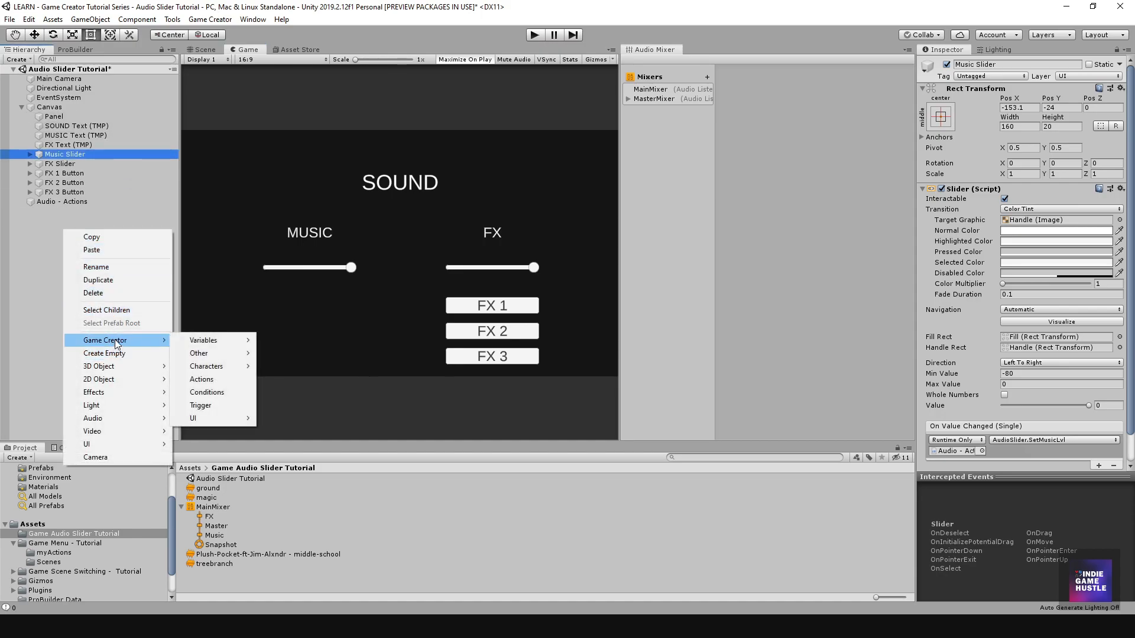
click(201, 406)
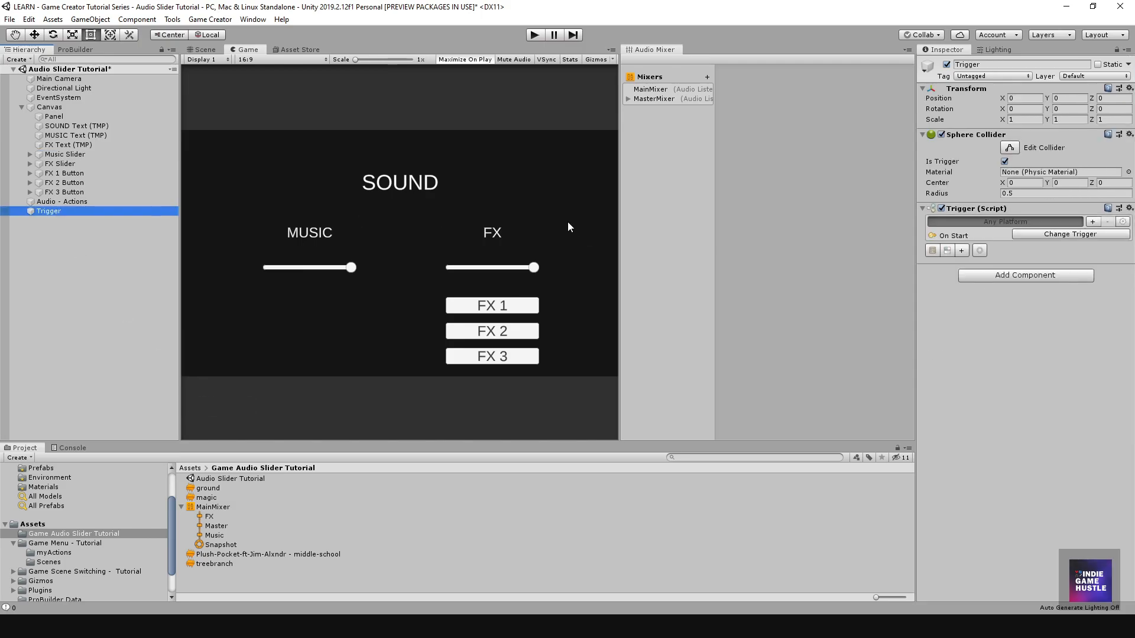
click(46, 212)
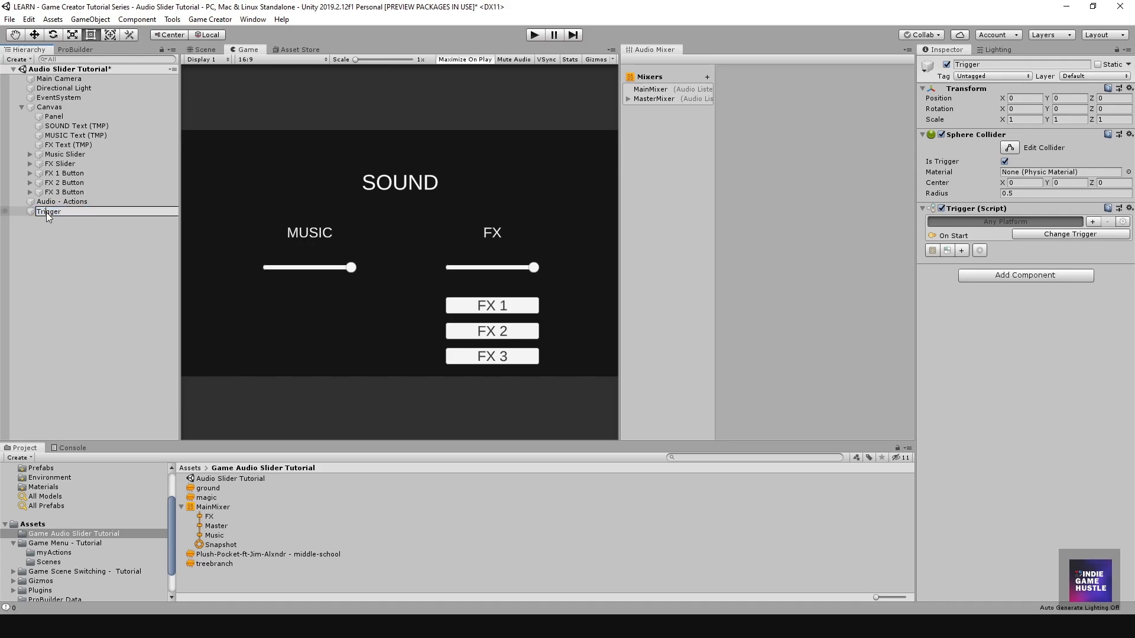
text(Play Music -)
key(Return)
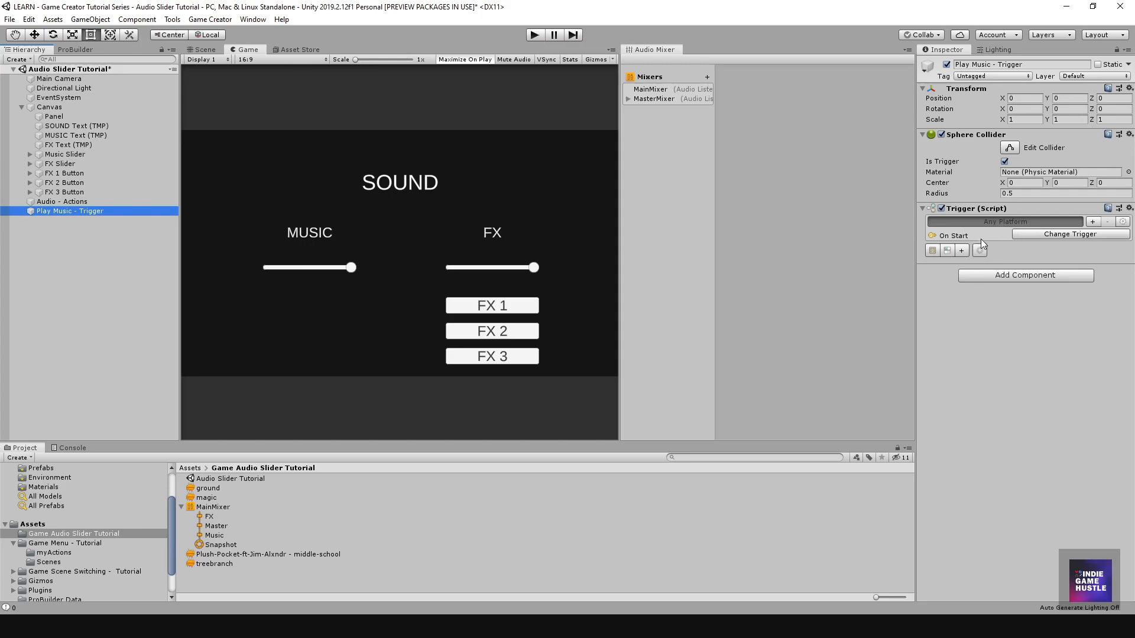
Attach a new Actions object to Play Music - Trigger and add a Play 3D Sound action to it
click(965, 316)
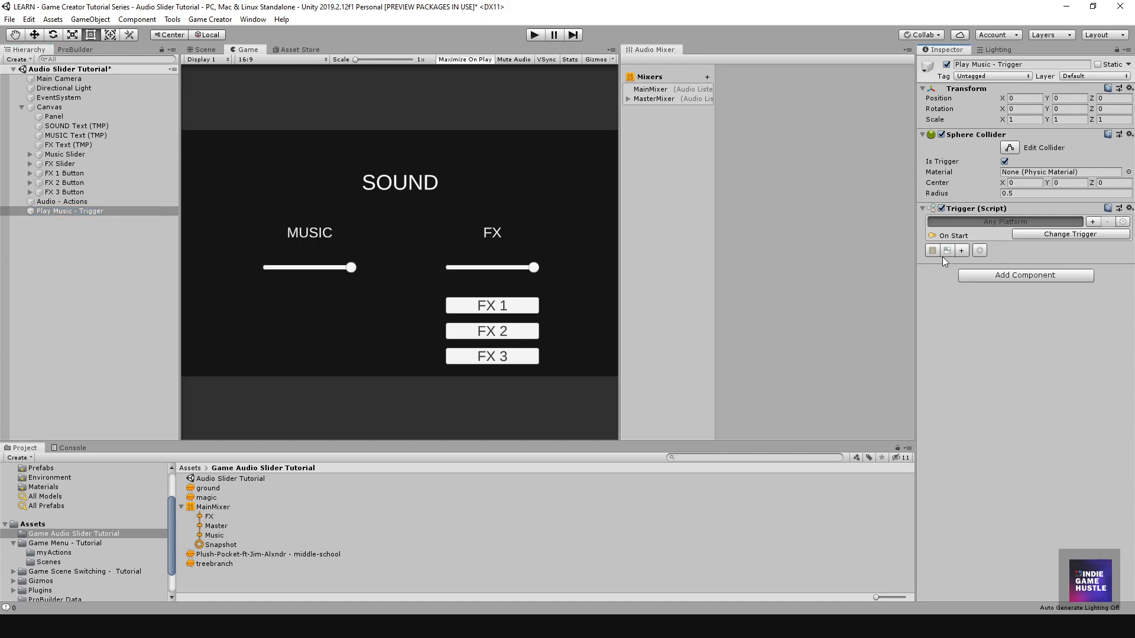
click(931, 250)
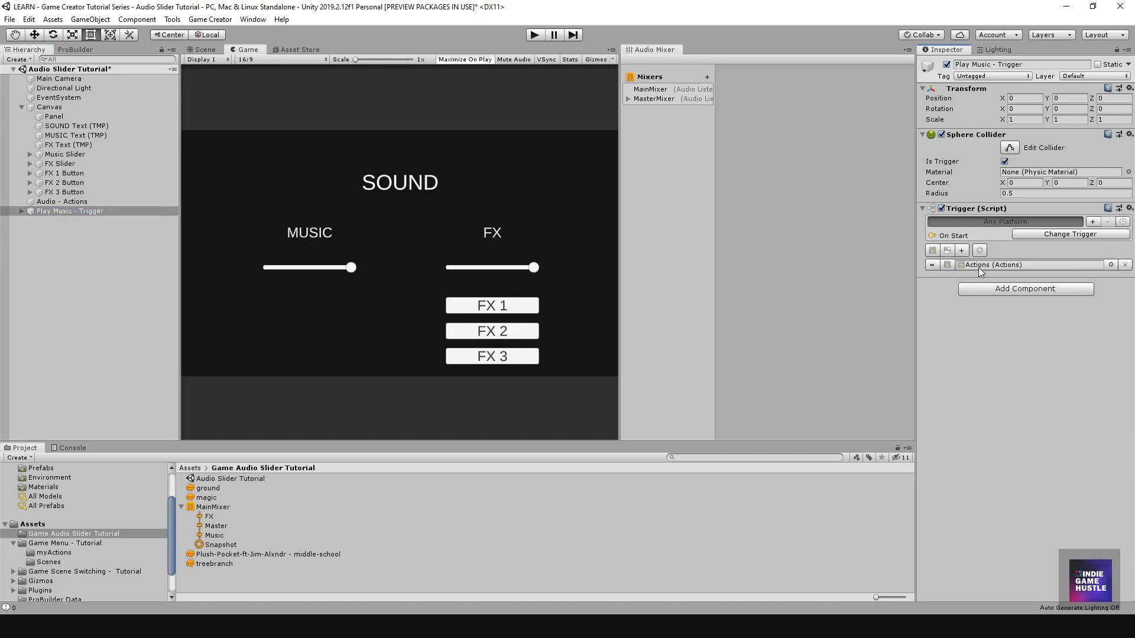
double_click(973, 265)
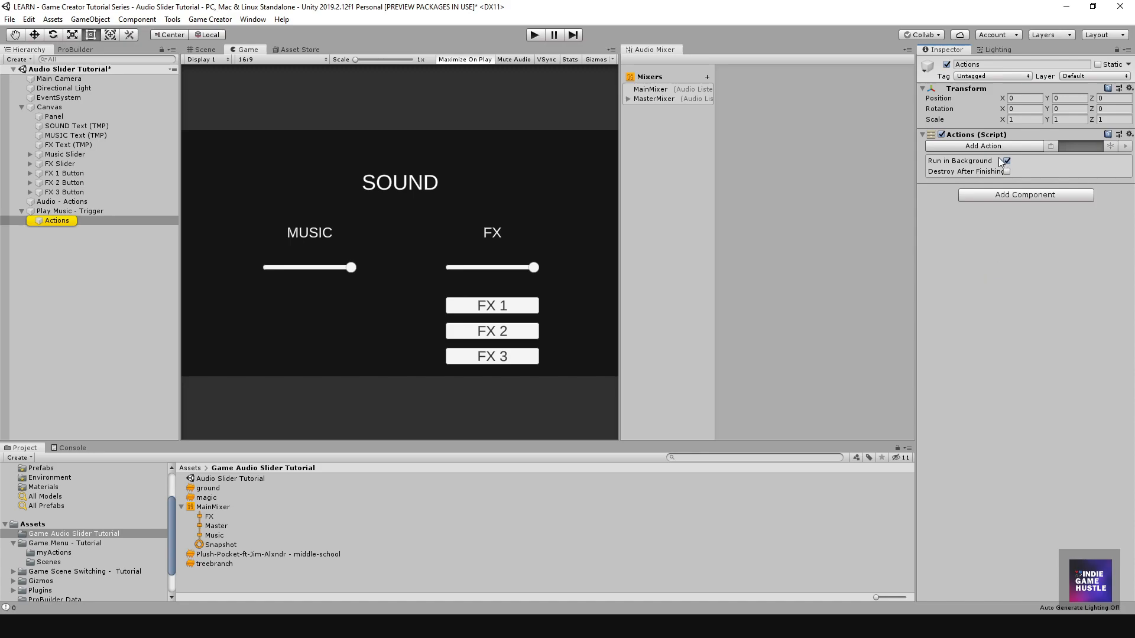
click(48, 221)
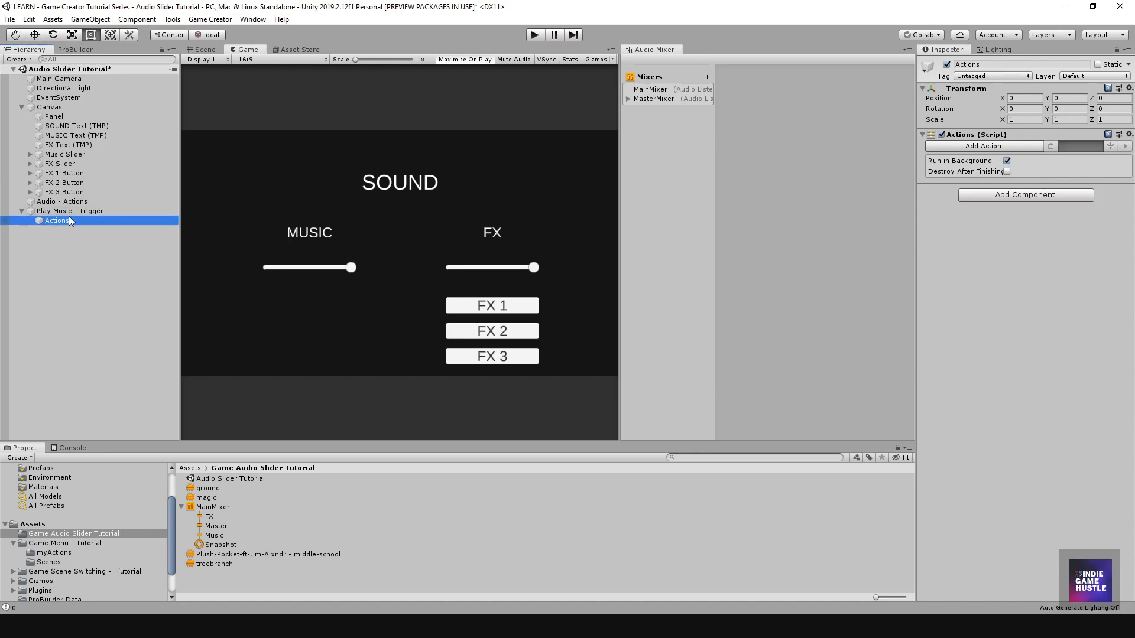
click(967, 147)
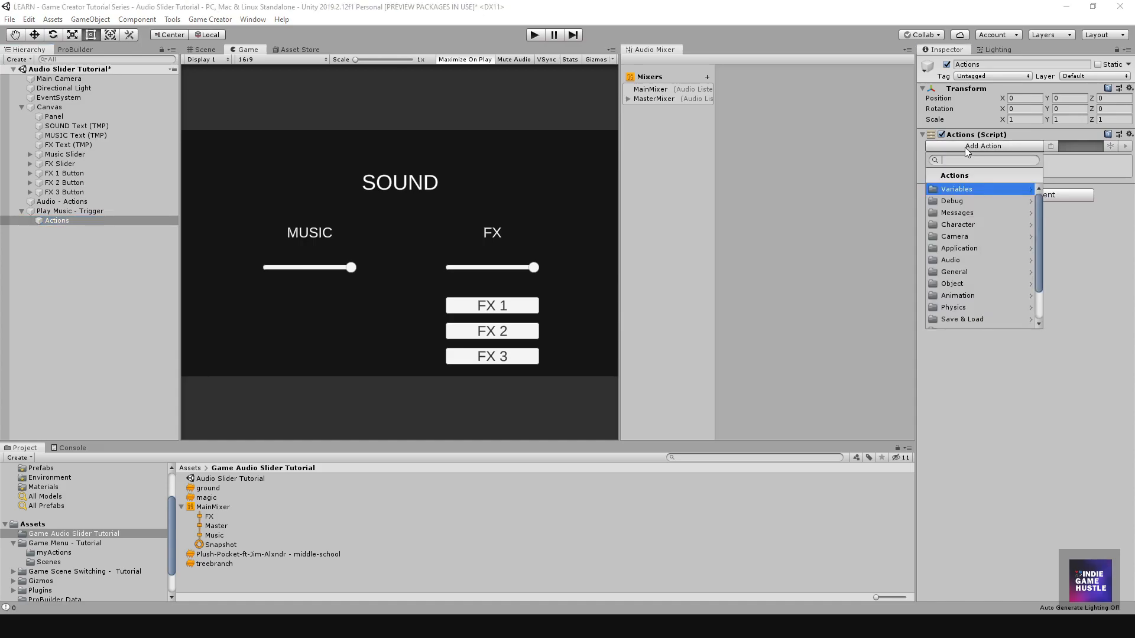
scroll(1037, 212, down, 1)
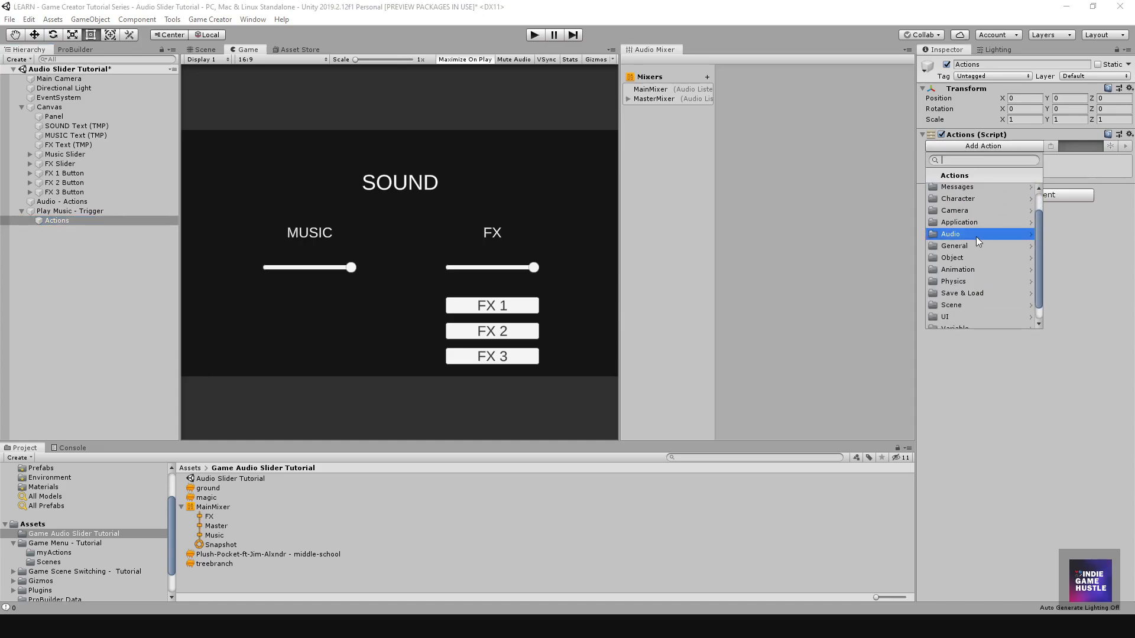
click(975, 235)
click(966, 248)
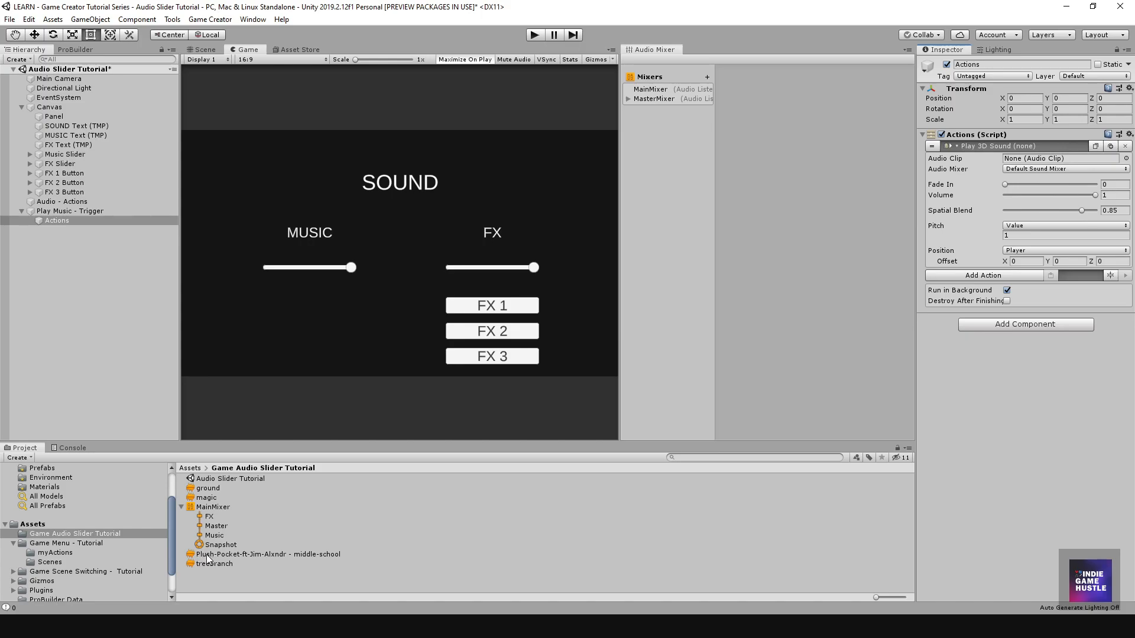
Assign the Plush-Pocket-ft-Jim-Alxndr - middle-school clip to the sound action and route it to the custom mixer group Music of MainMixer
drag(204, 558, 1057, 163)
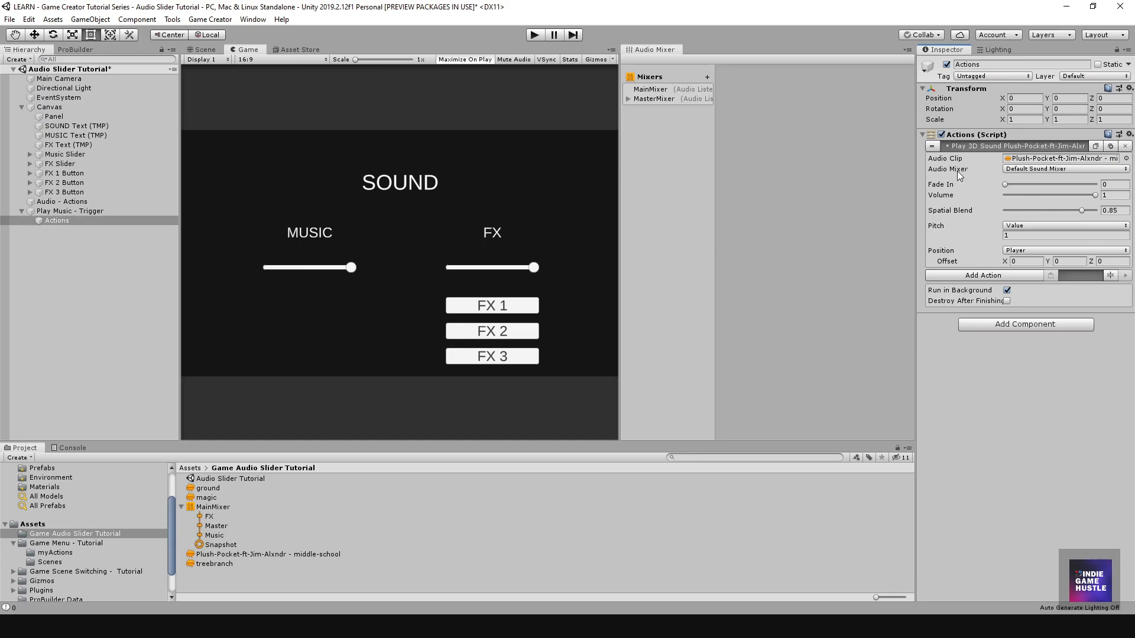
click(1023, 169)
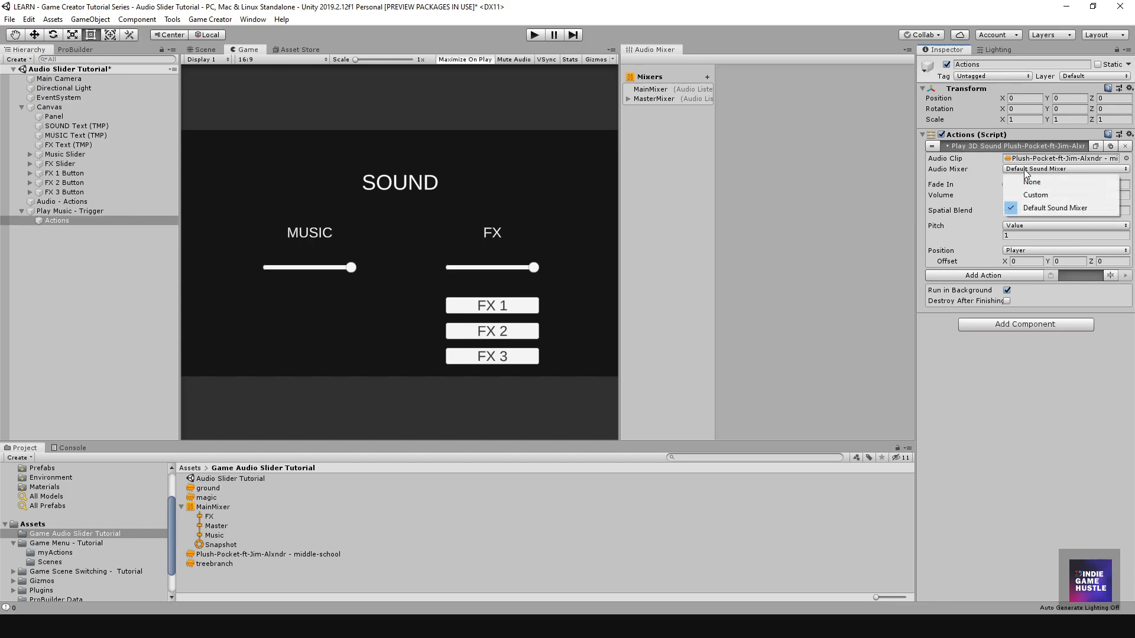
click(1034, 196)
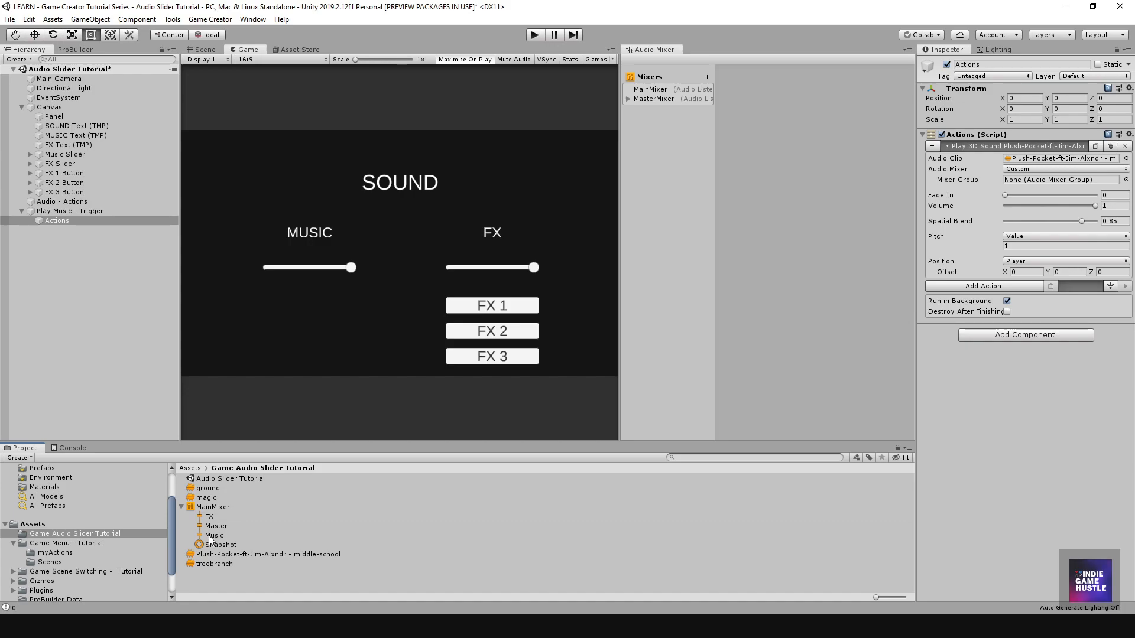
drag(208, 540, 1028, 184)
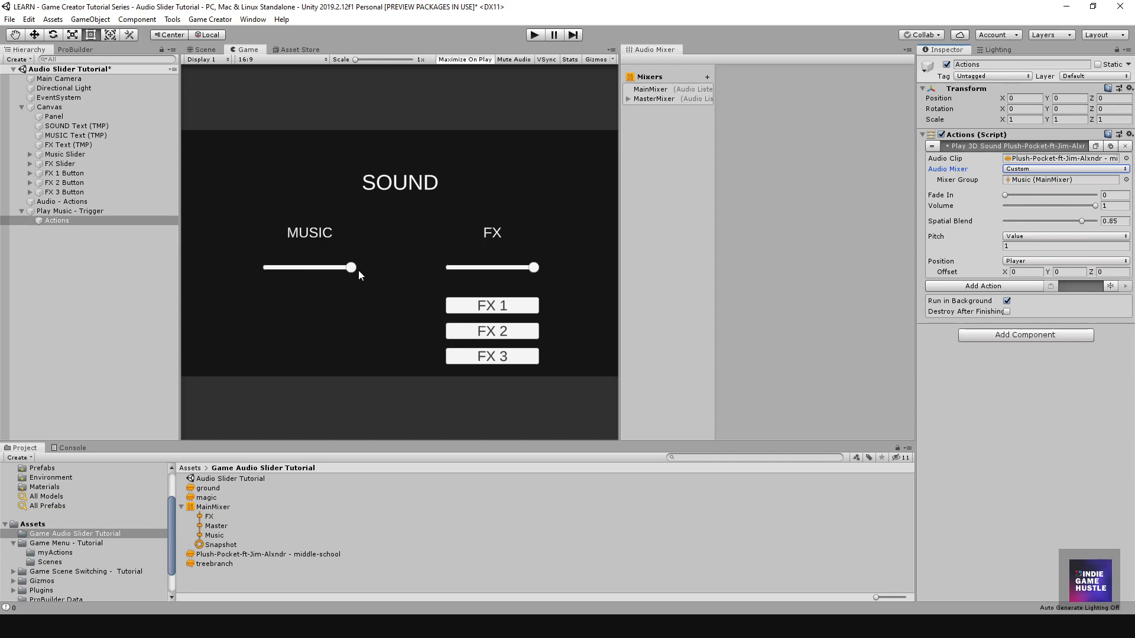
Run the scene, check the MUSIC slider against the MusicMix global variable in the Game Creator preferences, and stop the scene
click(535, 35)
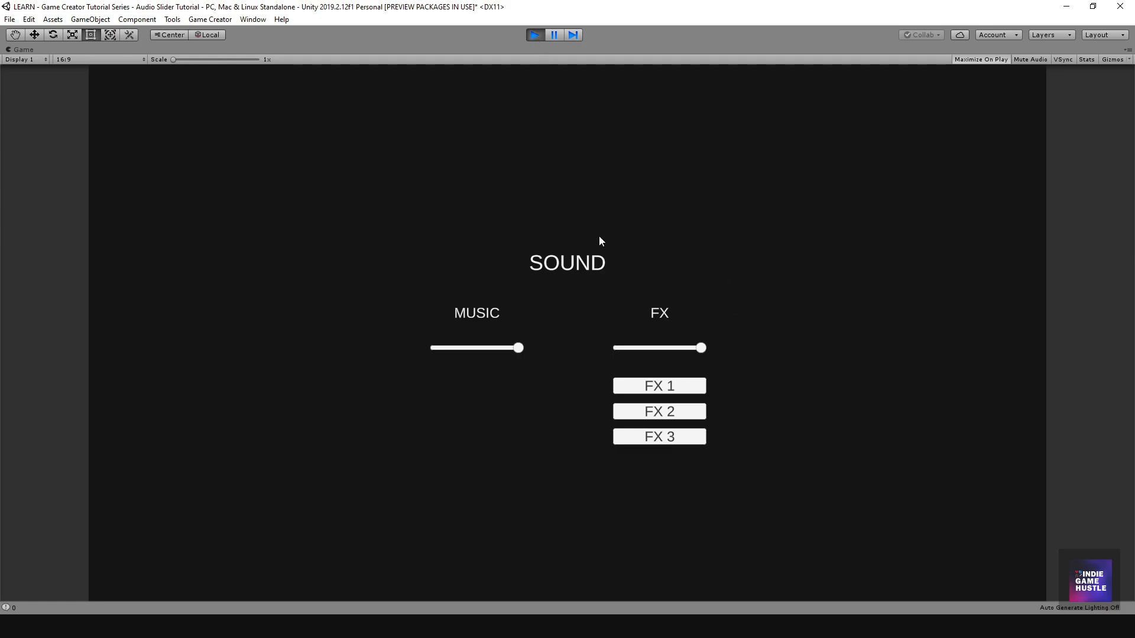
mouse_move(519, 348)
mouse_down()
mouse_move(470, 350)
mouse_move(508, 348)
mouse_up()
click(202, 20)
click(235, 90)
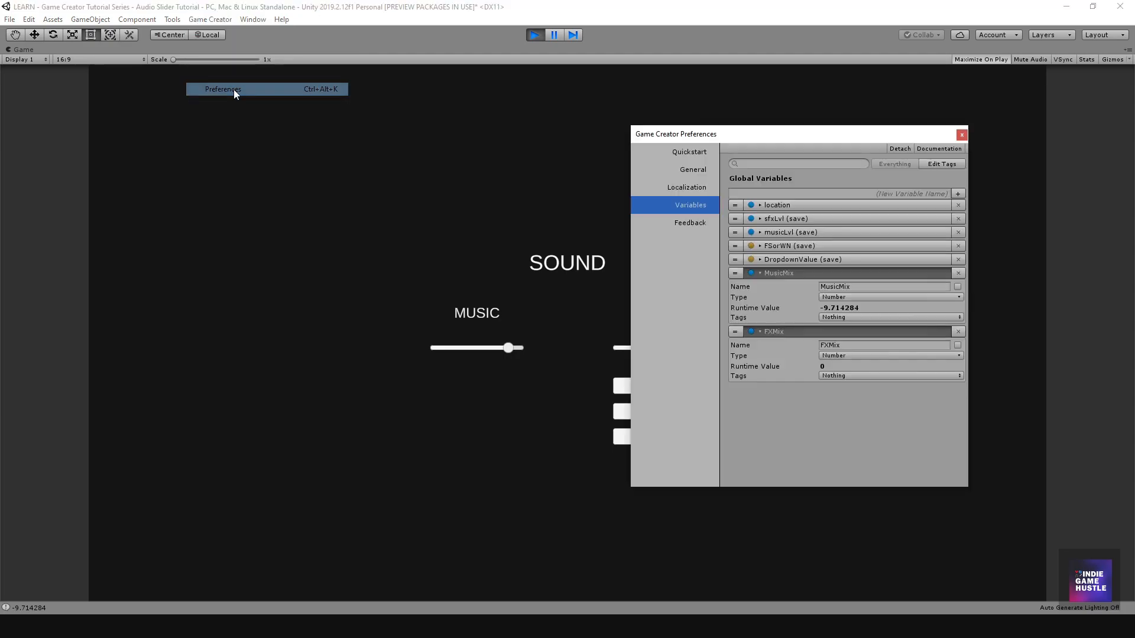
drag(750, 143, 854, 121)
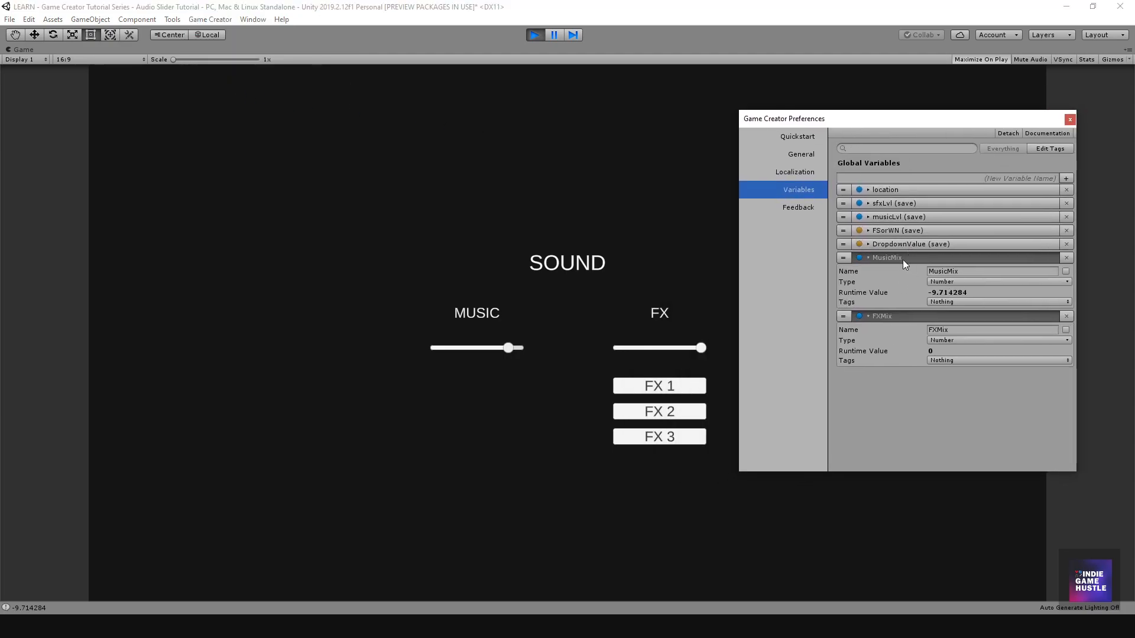
mouse_move(510, 348)
mouse_down()
mouse_move(486, 344)
mouse_move(520, 347)
mouse_move(511, 353)
mouse_up()
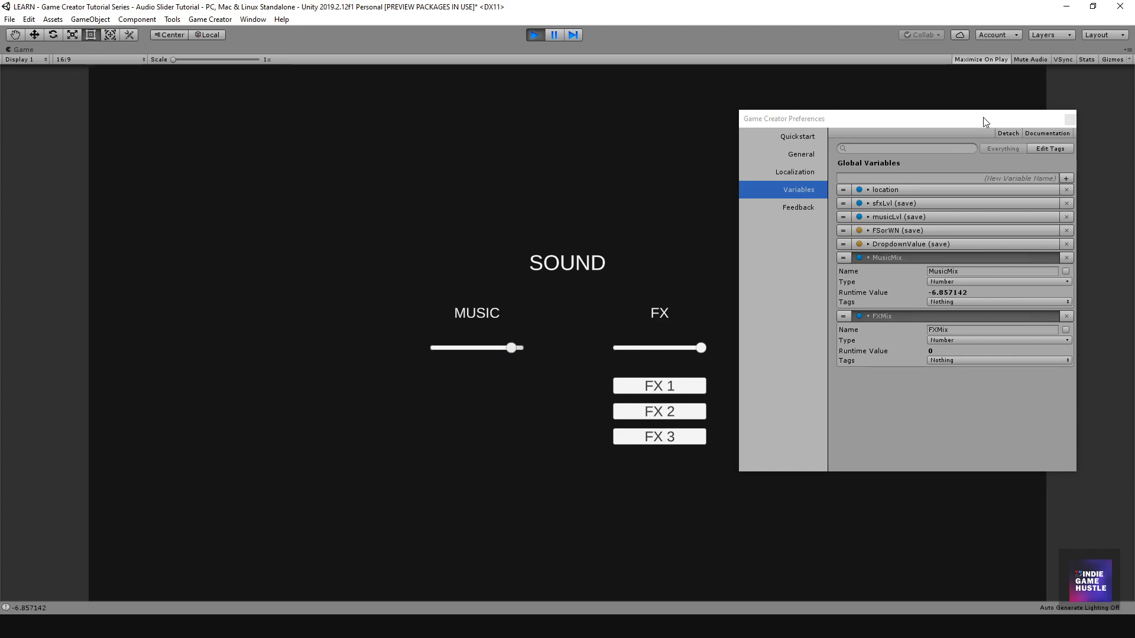
click(1069, 119)
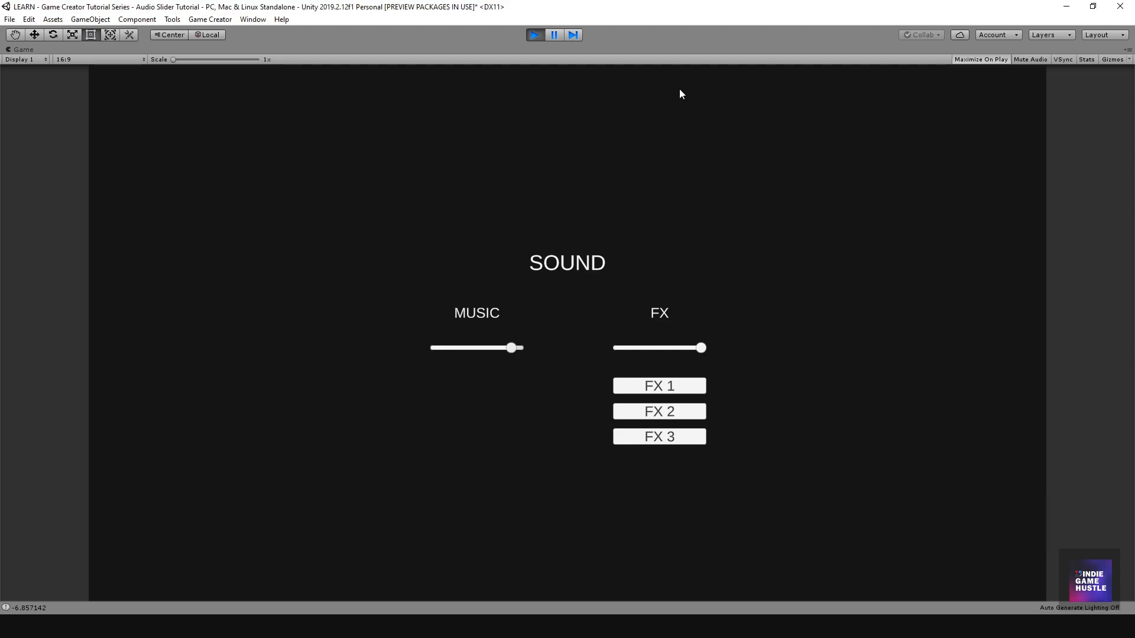
click(535, 34)
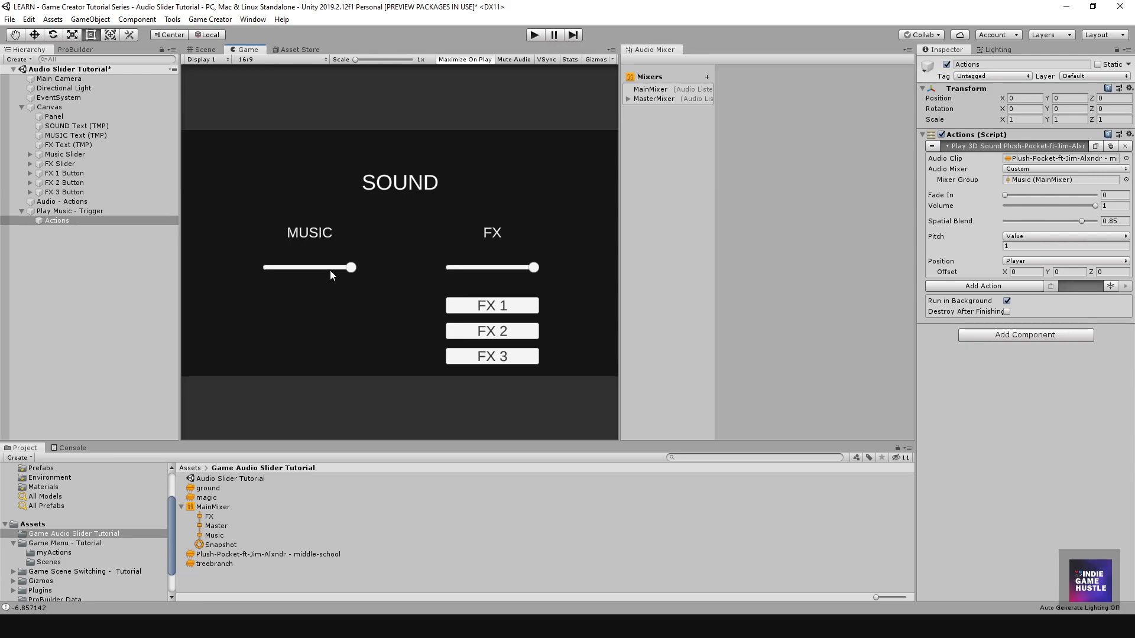
Create another Game Creator Trigger in the scene and rename it FX1 - Trigger
click(22, 213)
right_click(70, 236)
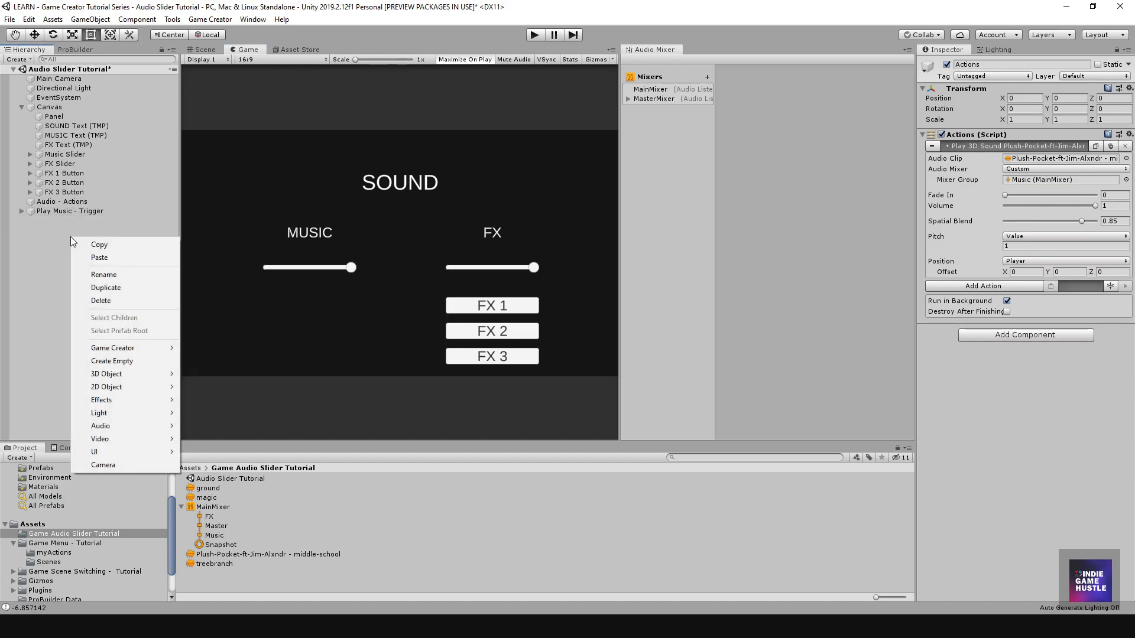
mouse_move(128, 413)
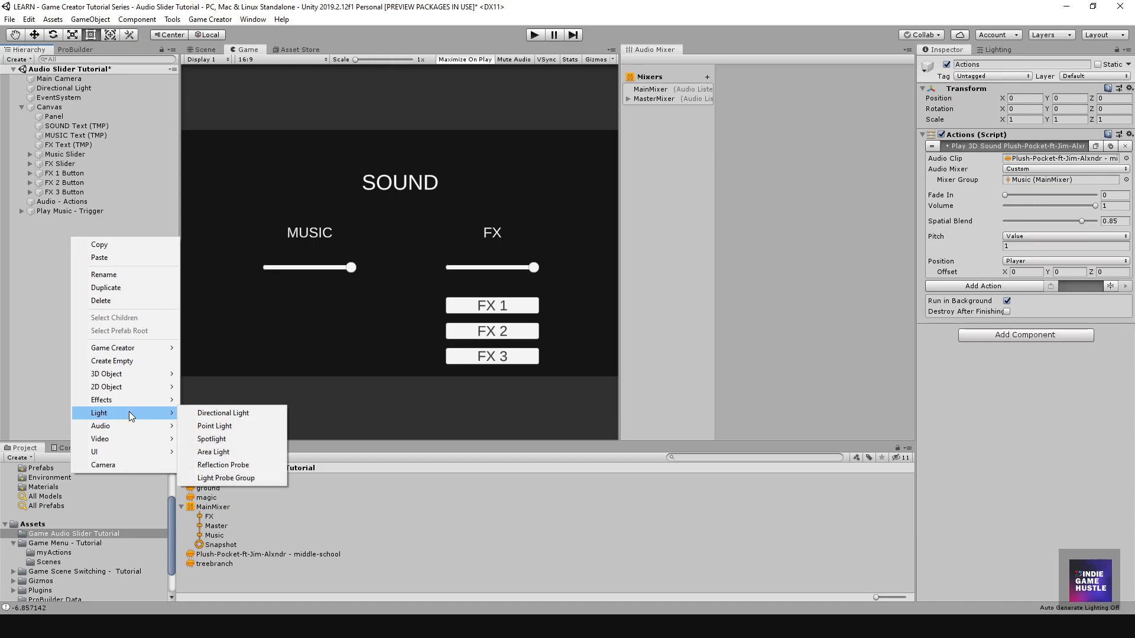
mouse_move(136, 349)
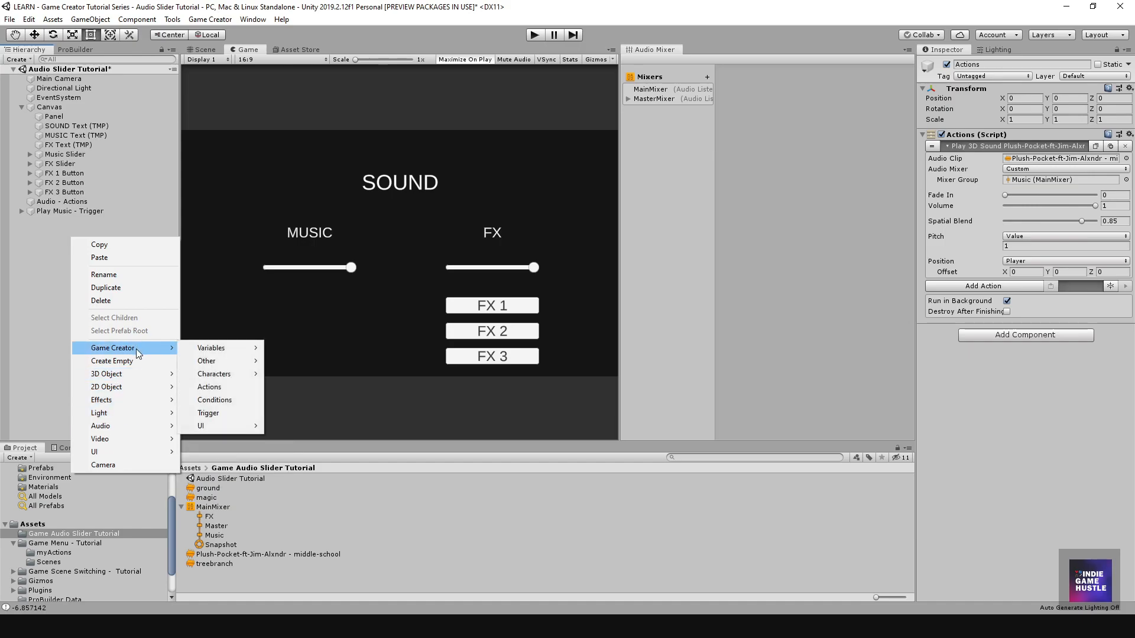
click(208, 413)
click(71, 277)
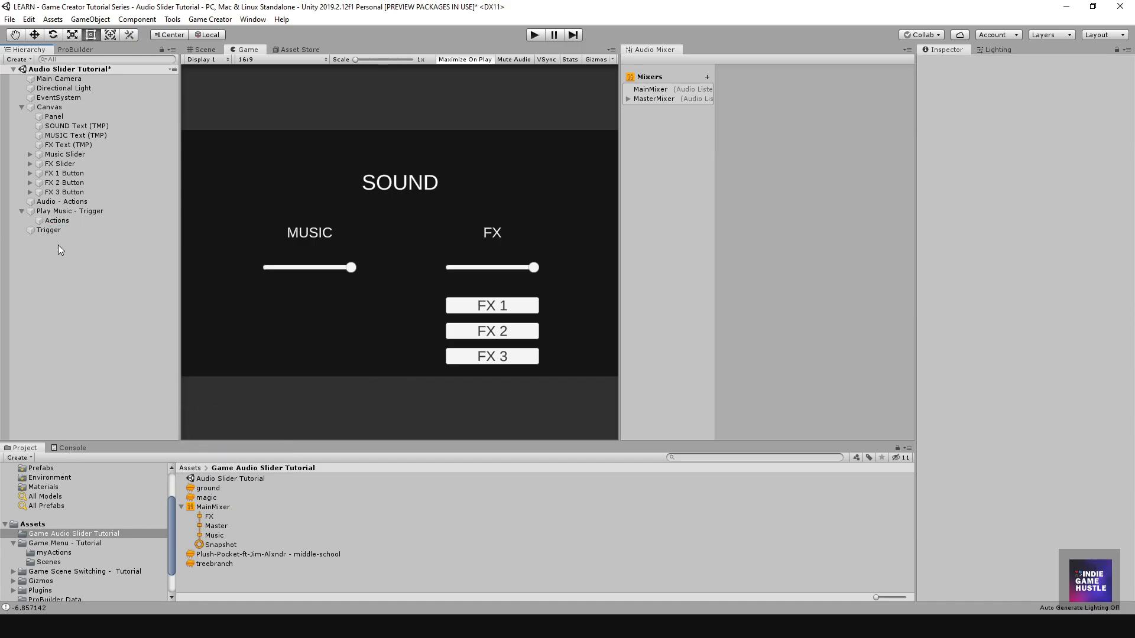
click(51, 231)
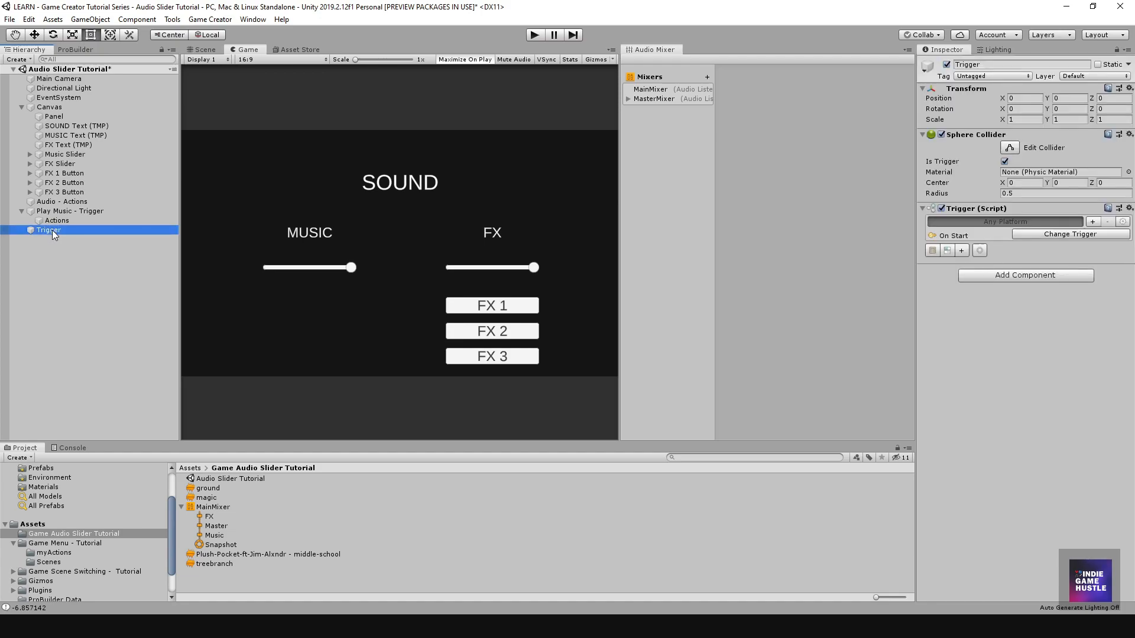
click(52, 230)
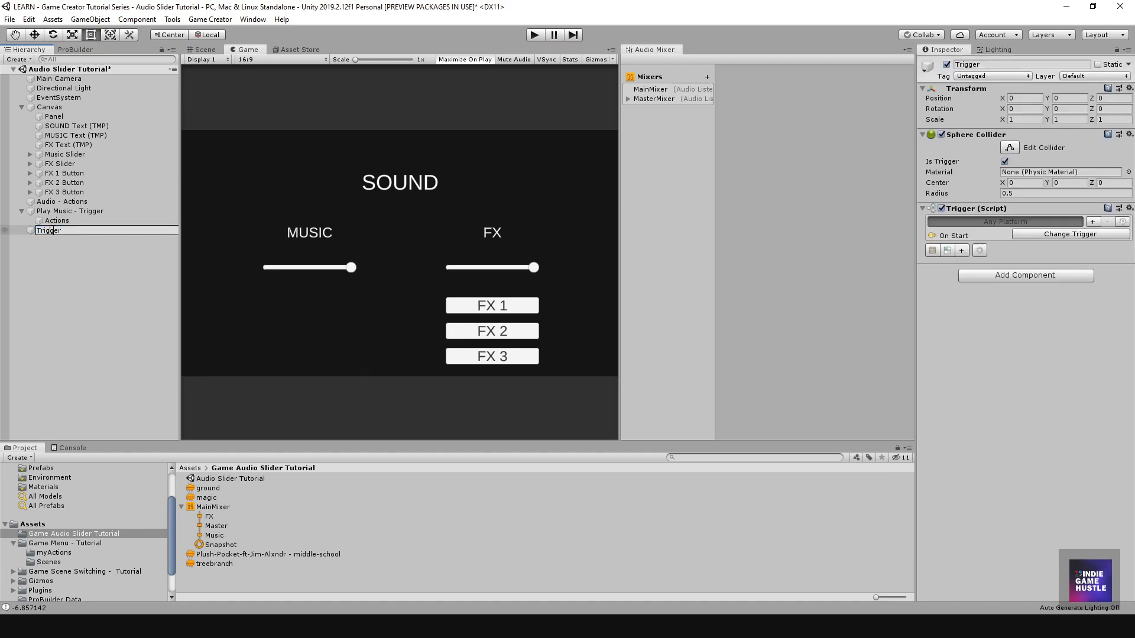
text(FX)
text(1)
text(-)
key(Return)
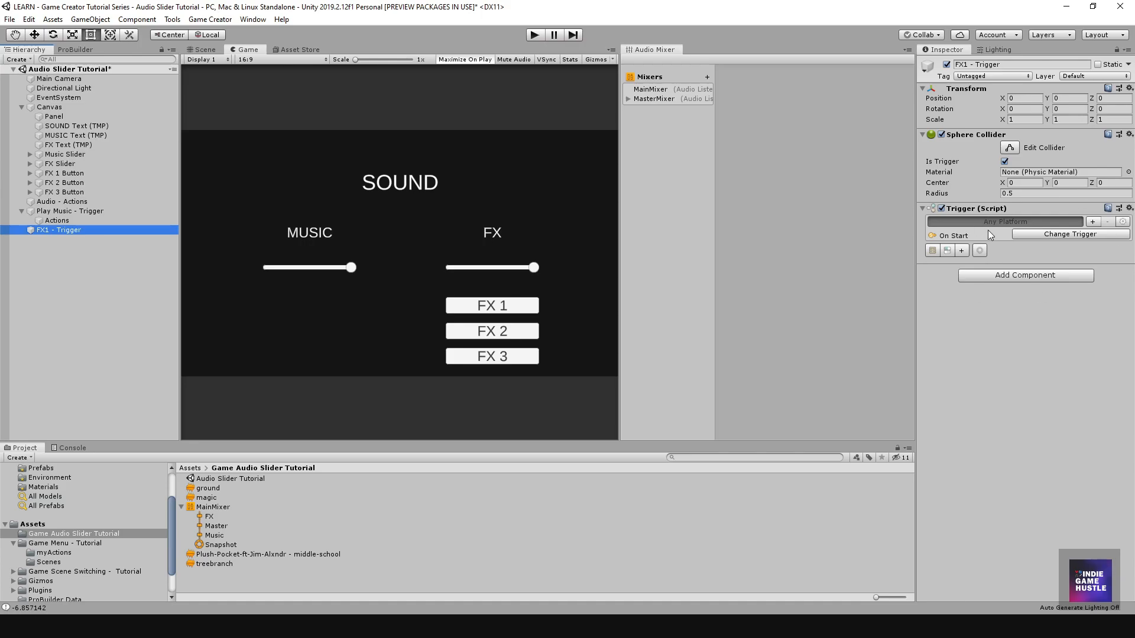
Change the FX1 - Trigger event to OnButtonClick and assign FX 1 Button as its button
click(1034, 234)
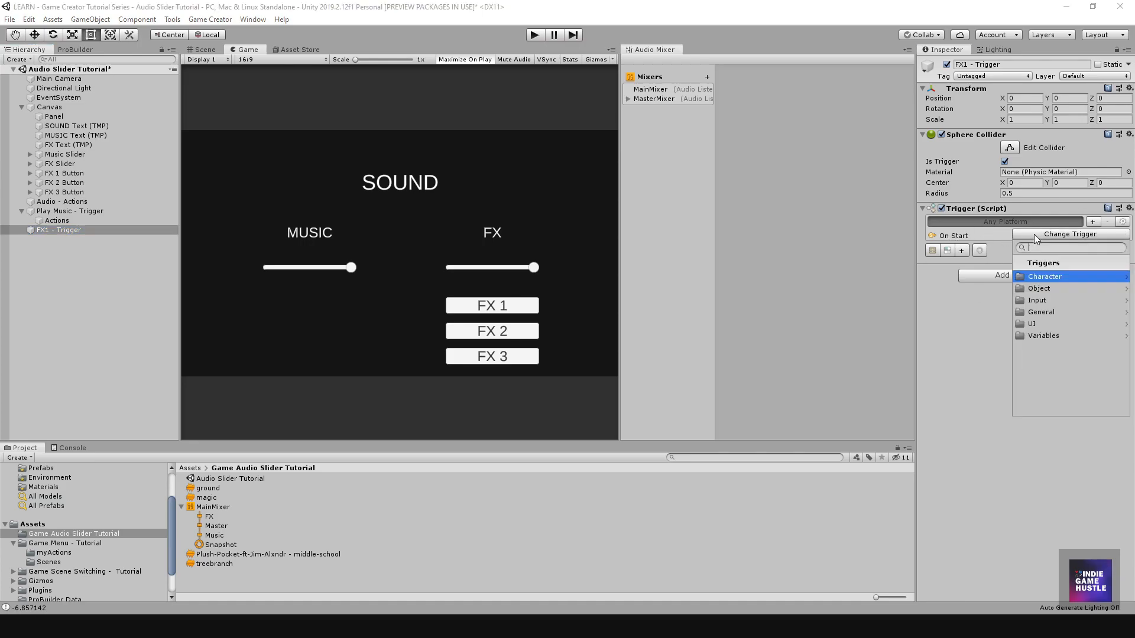
click(1045, 301)
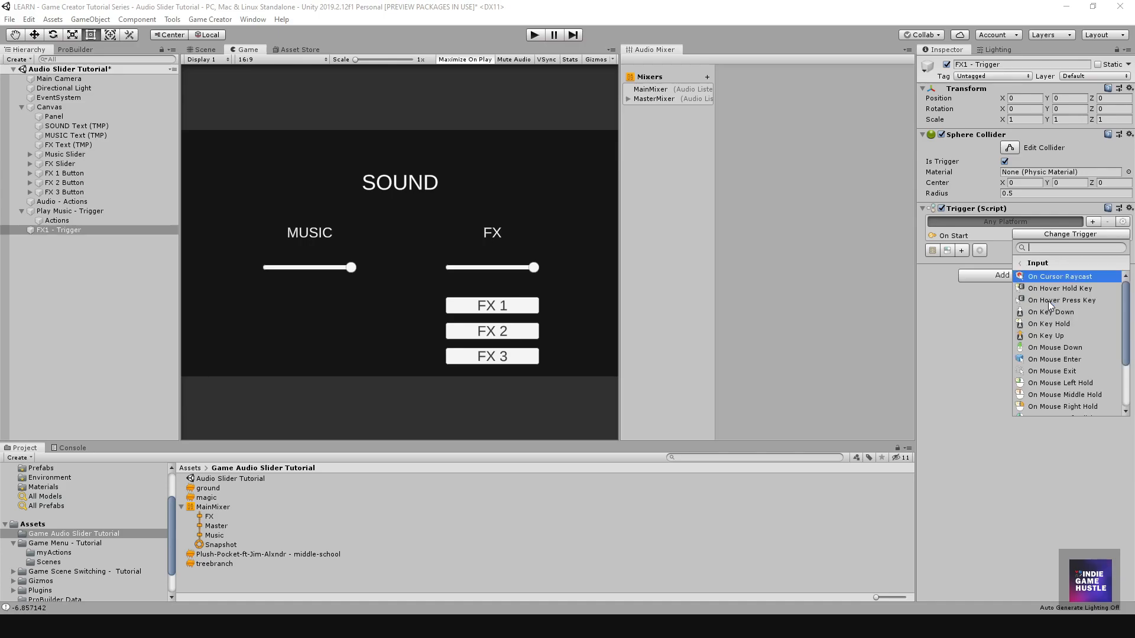
click(1020, 264)
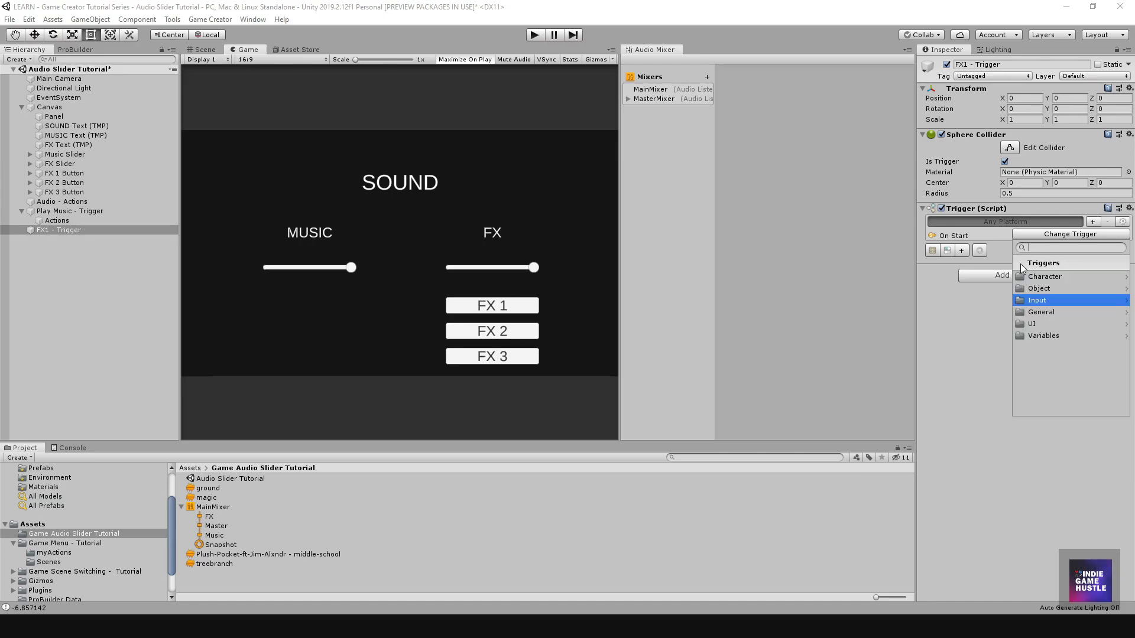
click(1036, 323)
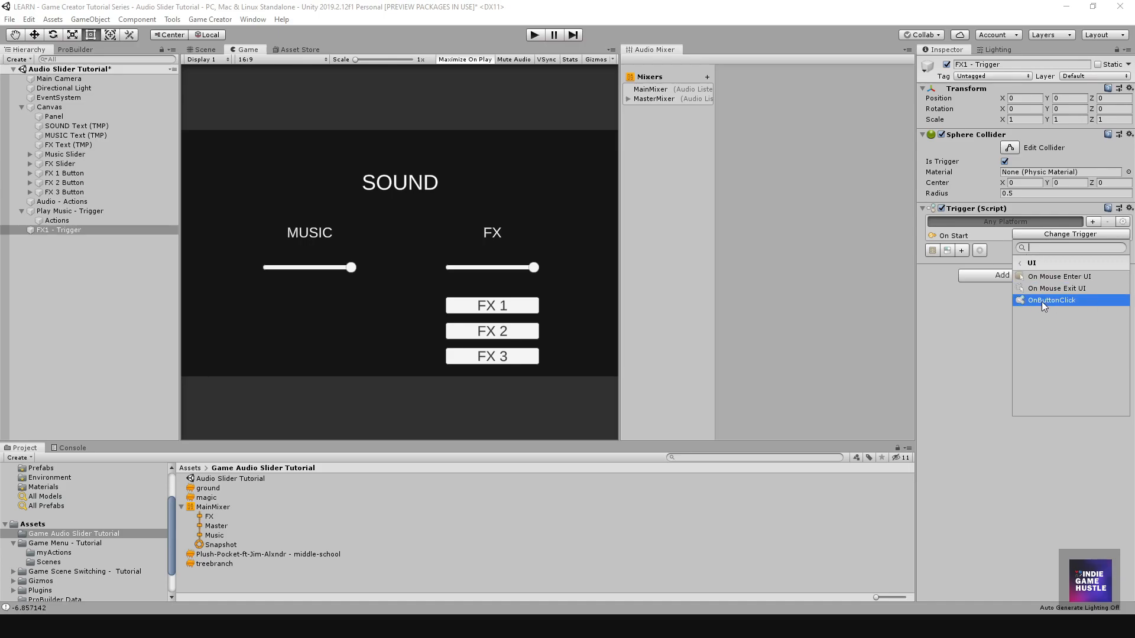
click(1041, 300)
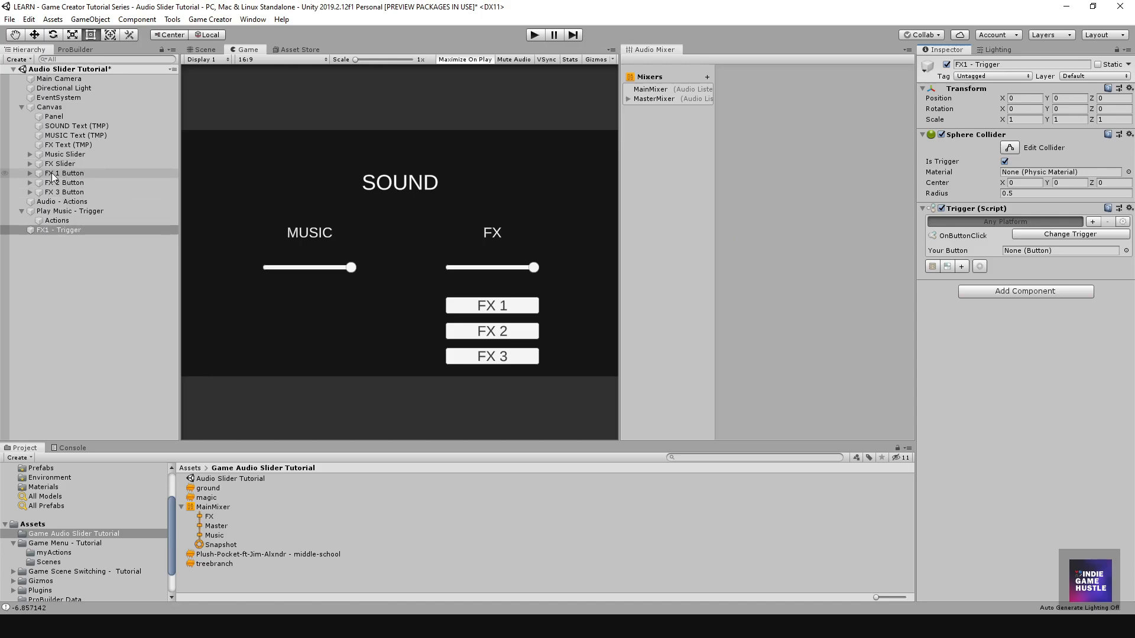
drag(48, 171, 1064, 255)
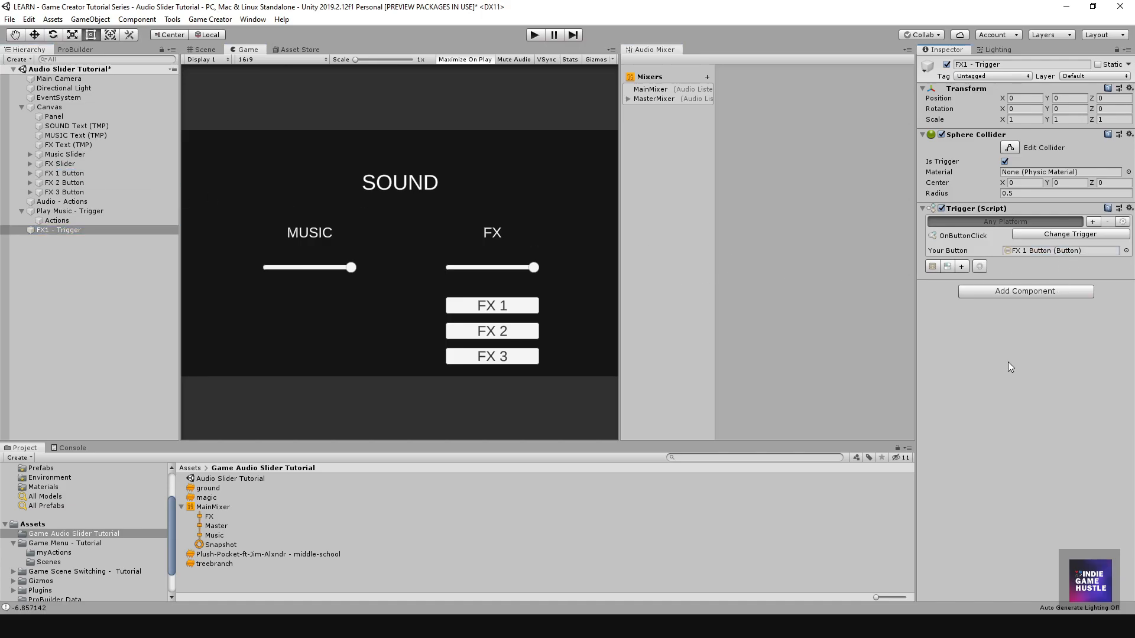
Attach a new Actions object to FX1 - Trigger and add a Play Sound 3D action to it
click(932, 267)
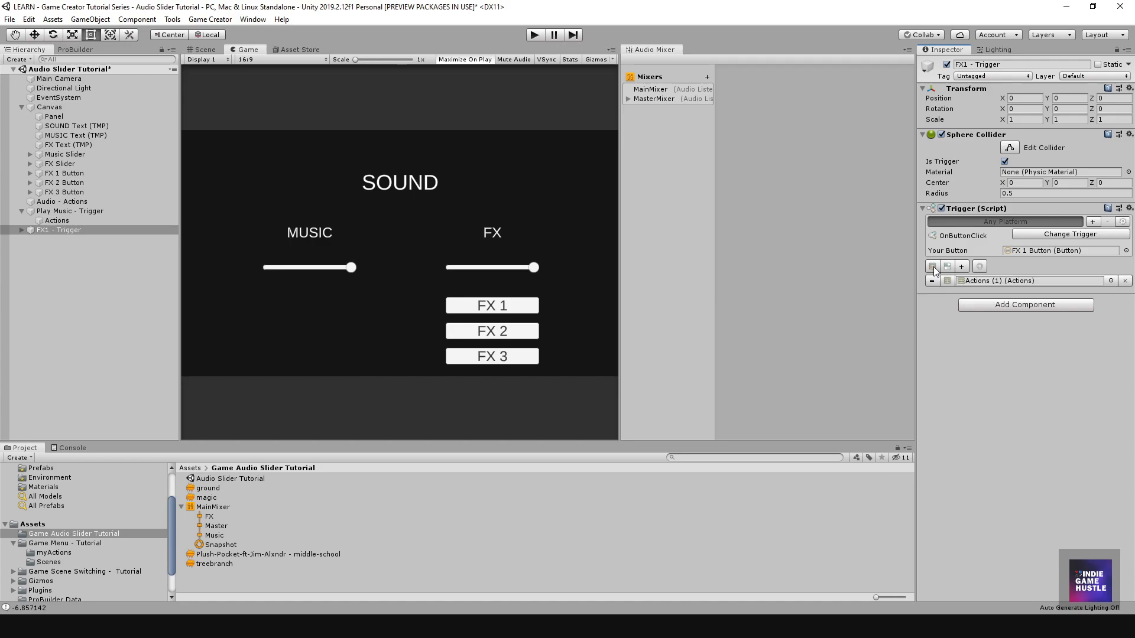
double_click(979, 283)
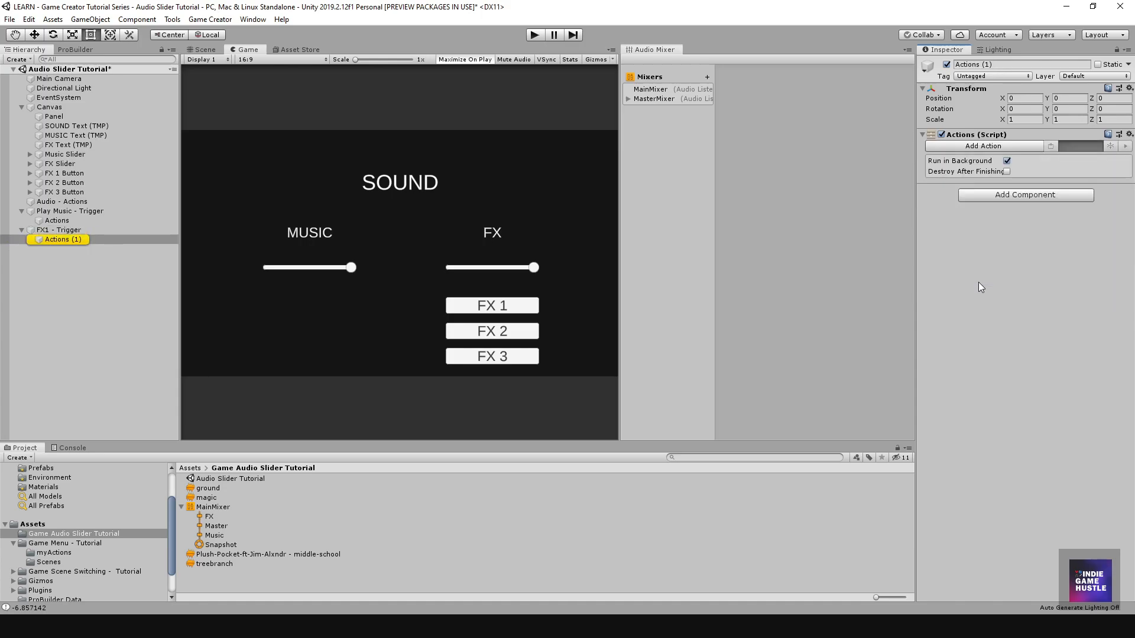
click(984, 145)
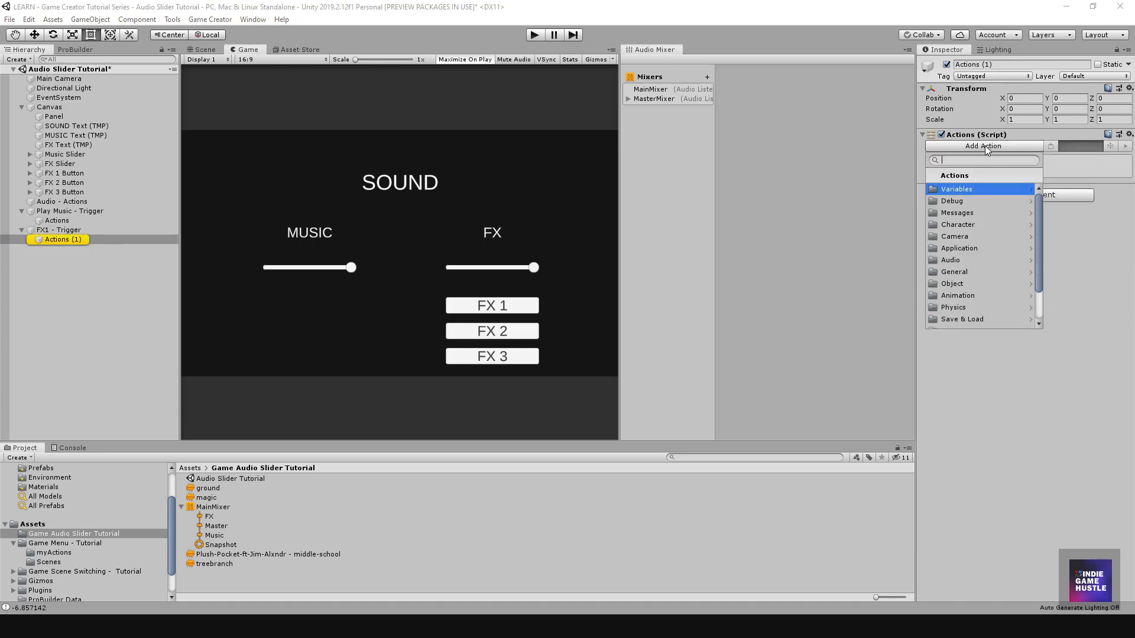
click(996, 261)
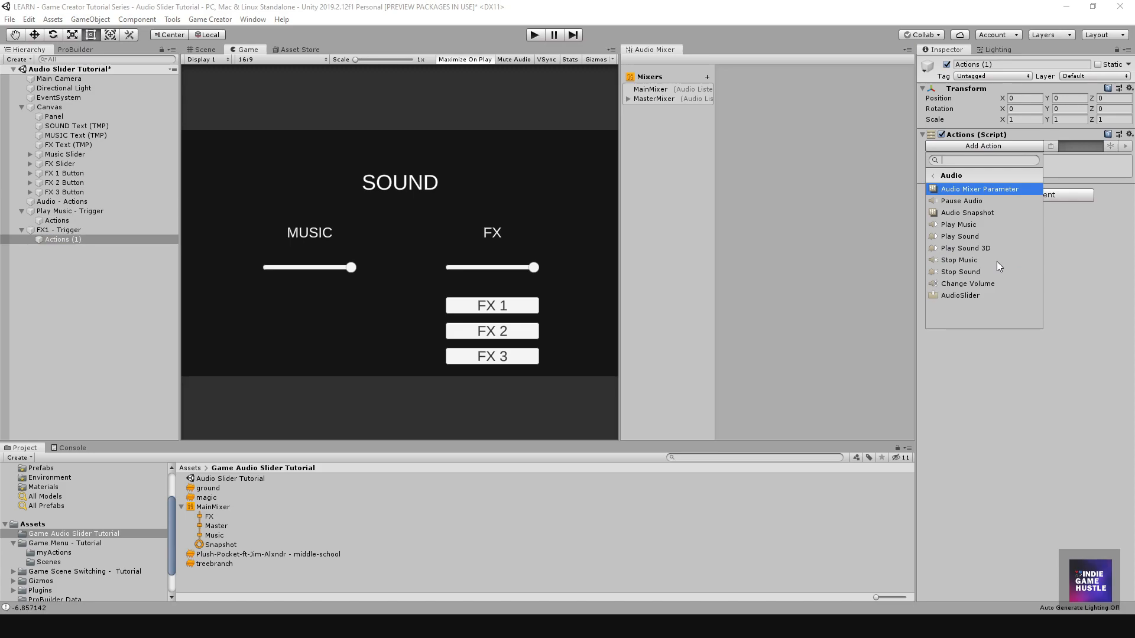
click(988, 250)
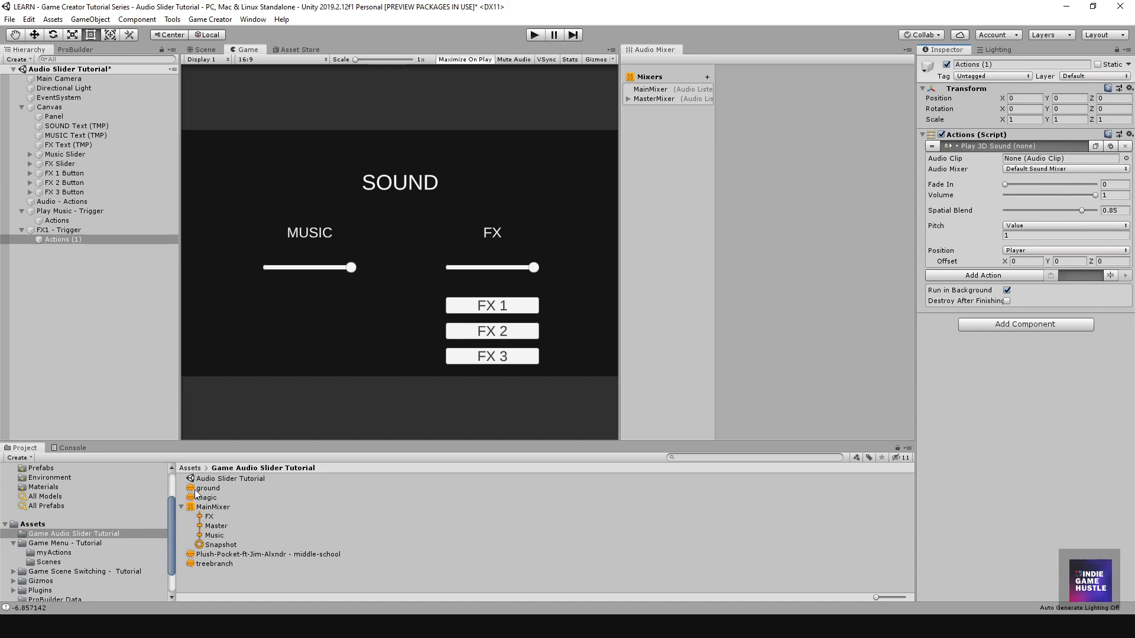
Assign the ground clip to the sound action and route it to the custom mixer group FX of MainMixer
drag(201, 492, 1058, 160)
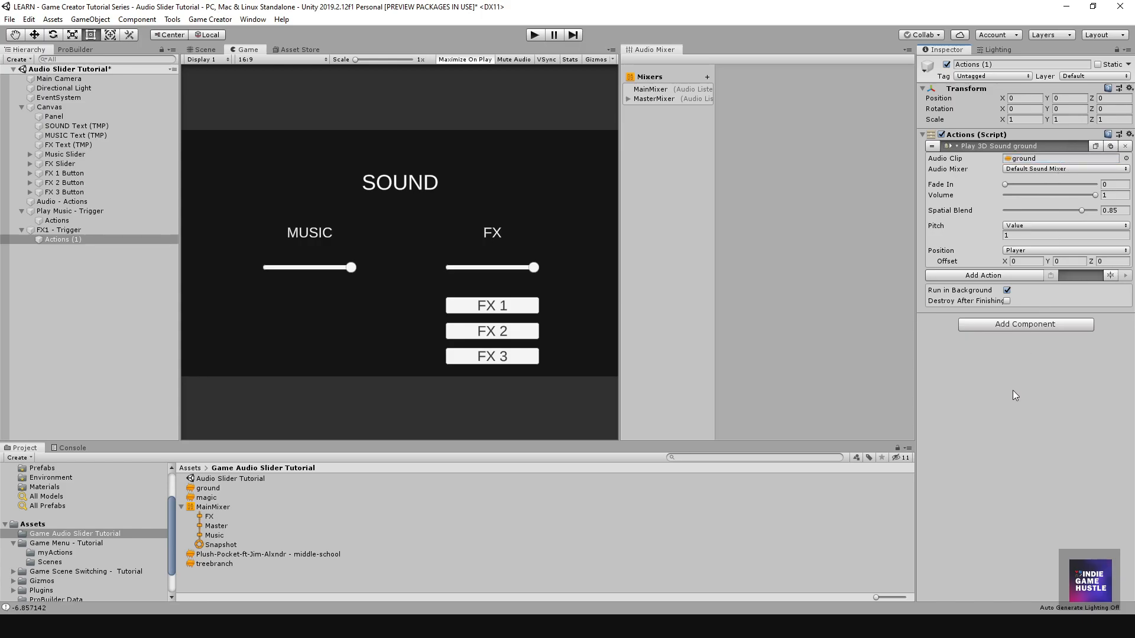
click(1022, 171)
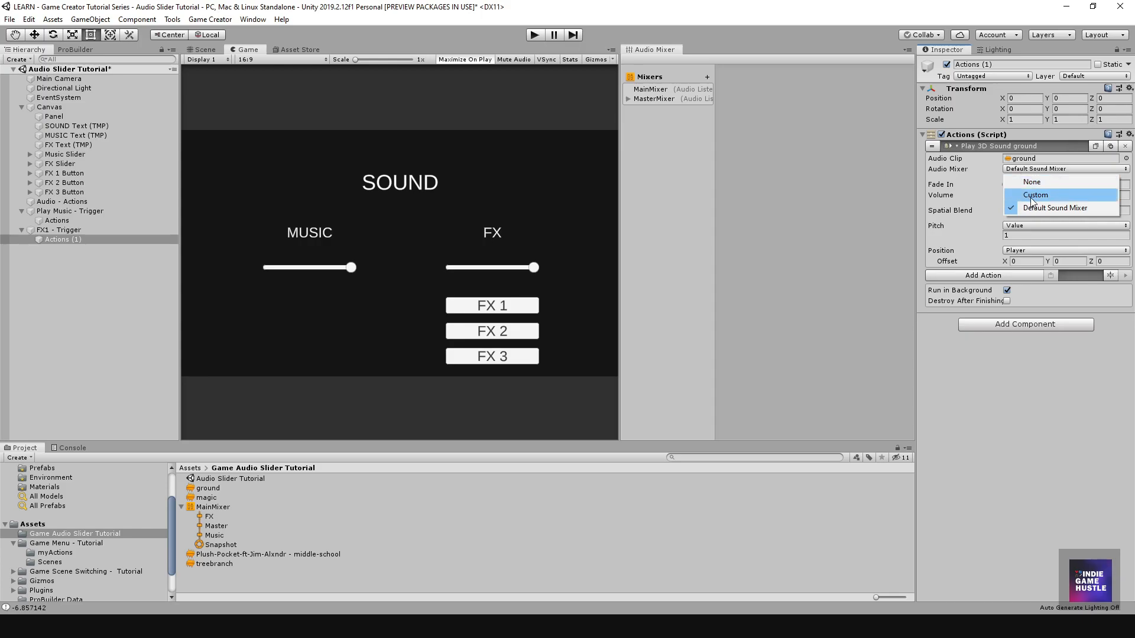
click(1032, 196)
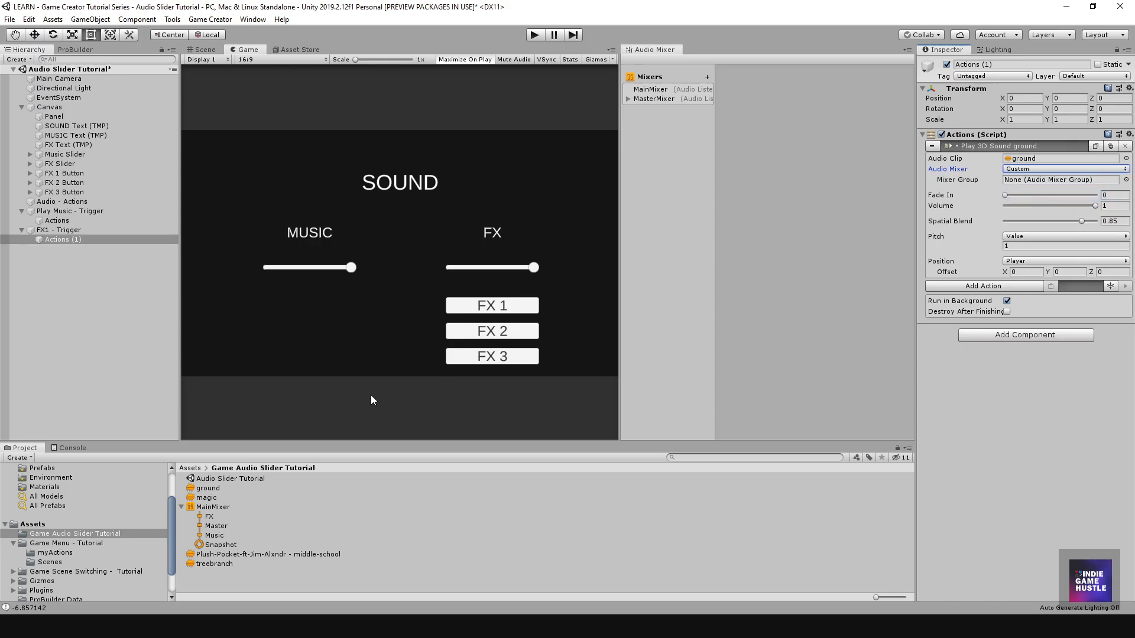
drag(209, 518, 1028, 181)
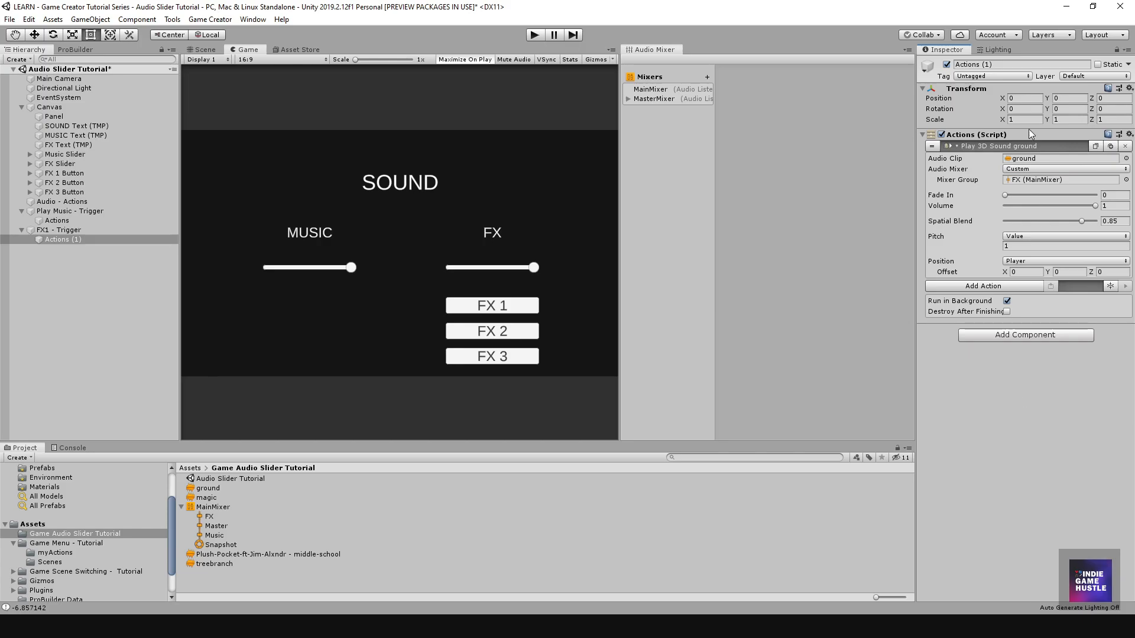
Duplicate FX1 - Trigger with its Actions object and rename the copy FX2 - Trigger
click(54, 231)
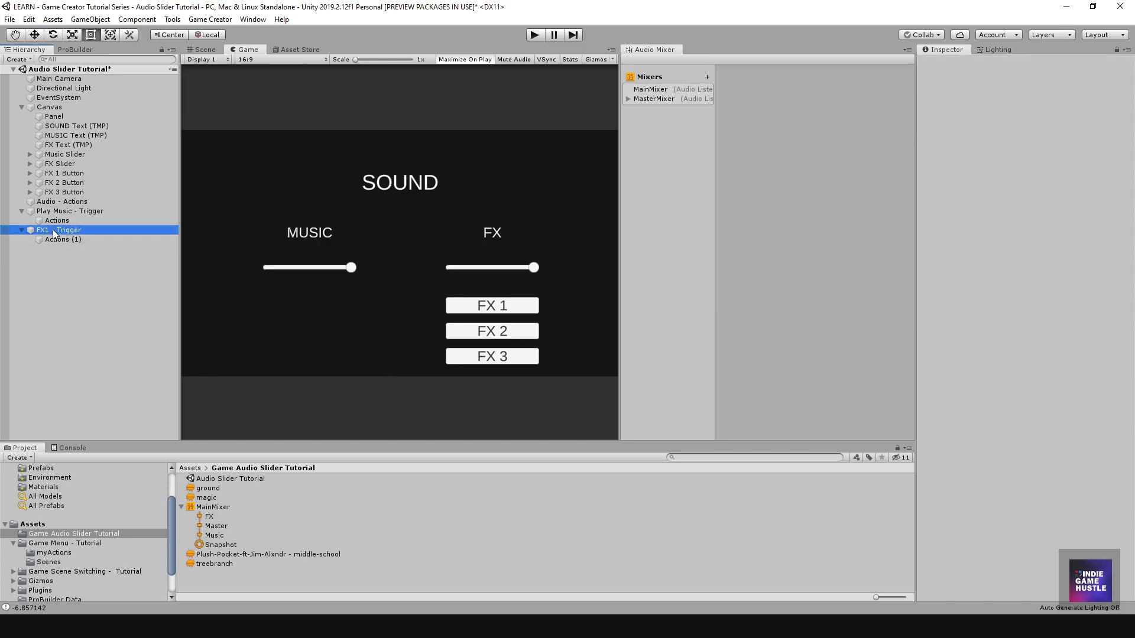
click(63, 238)
click(65, 231)
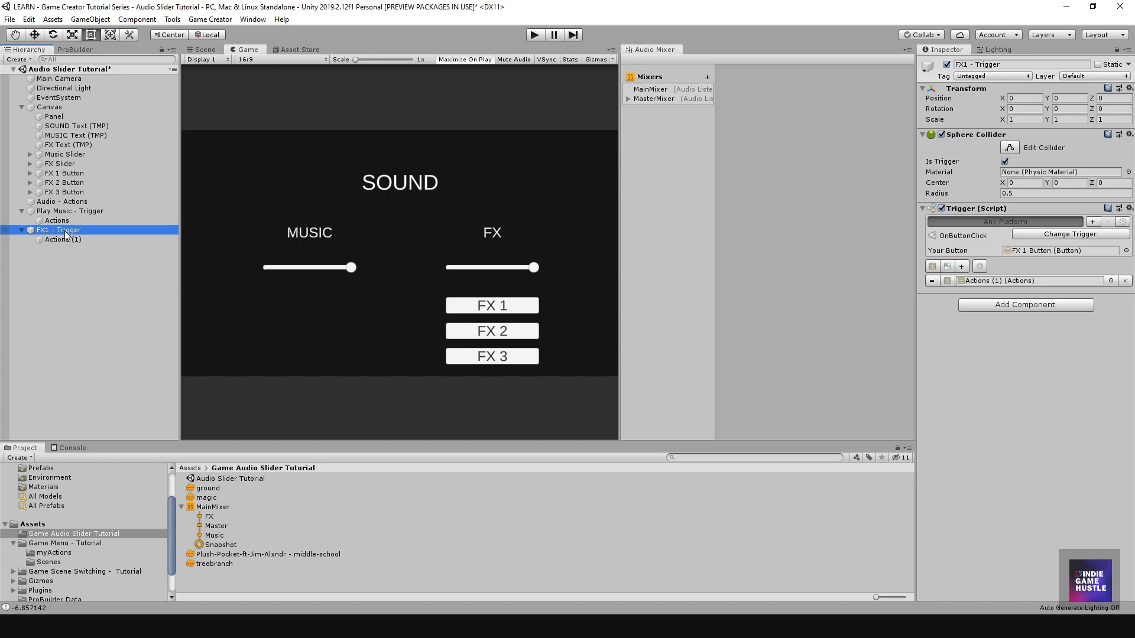
click(63, 261)
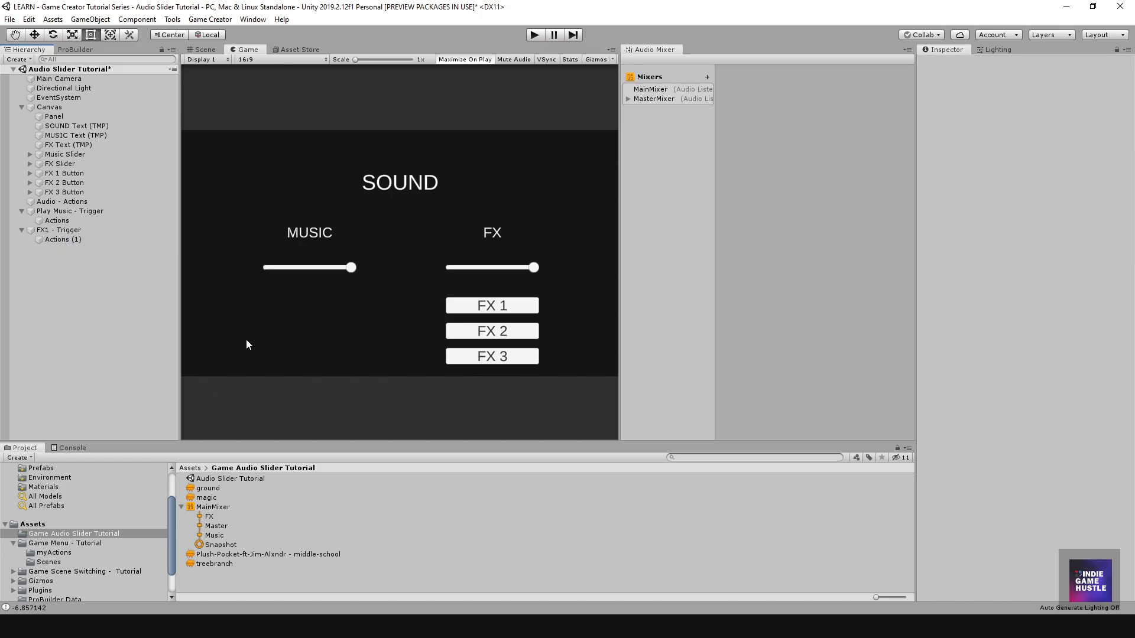
click(62, 231)
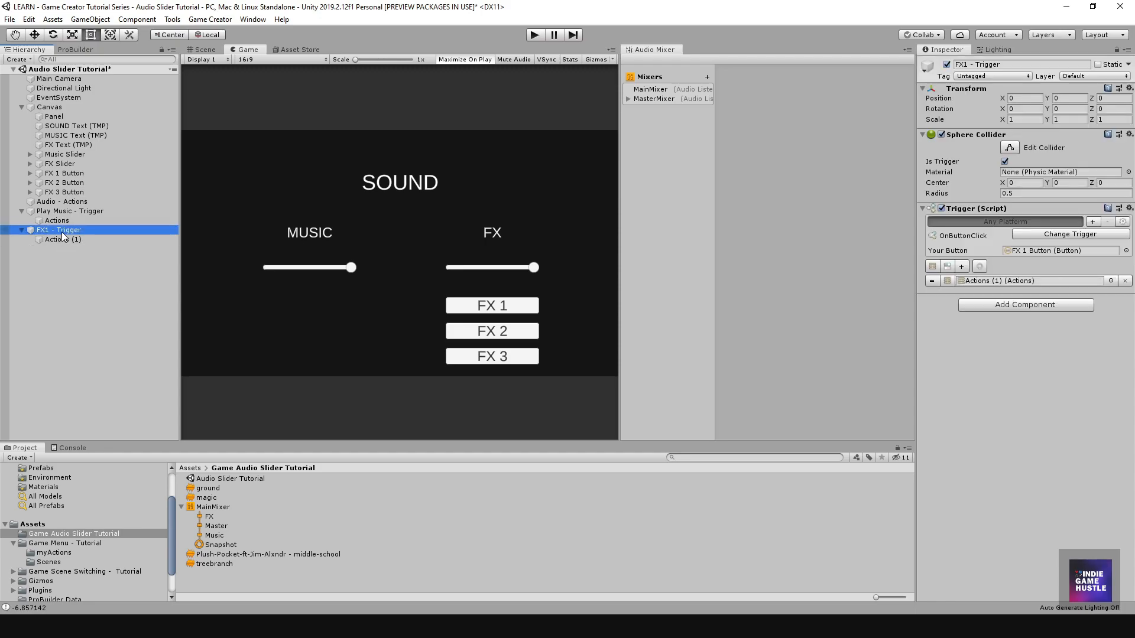
key(ctrl+d)
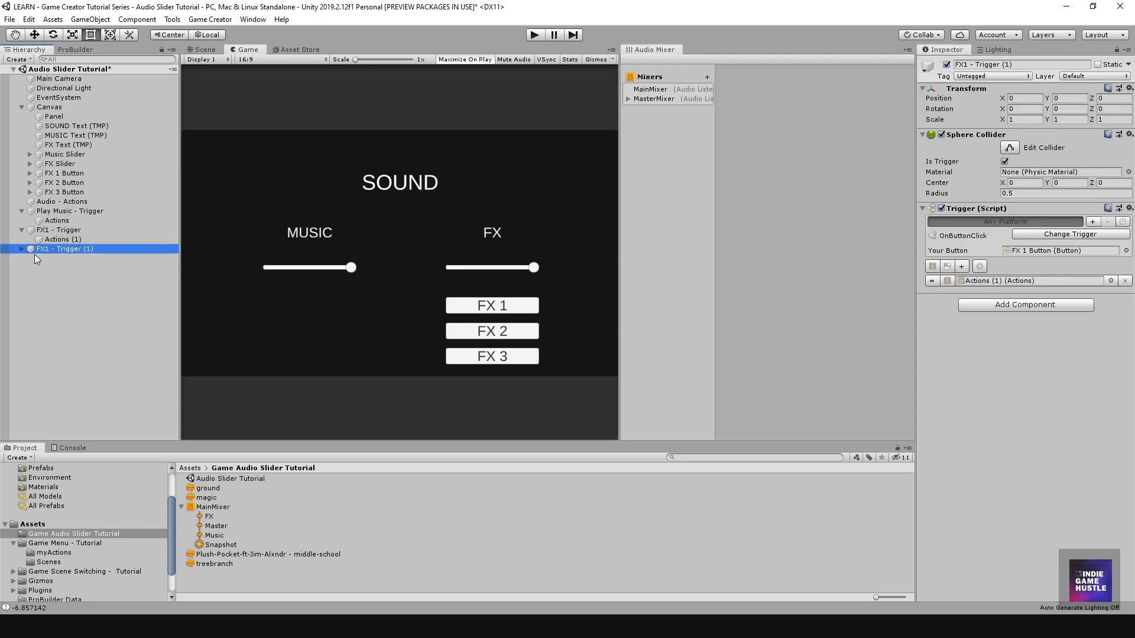
click(21, 248)
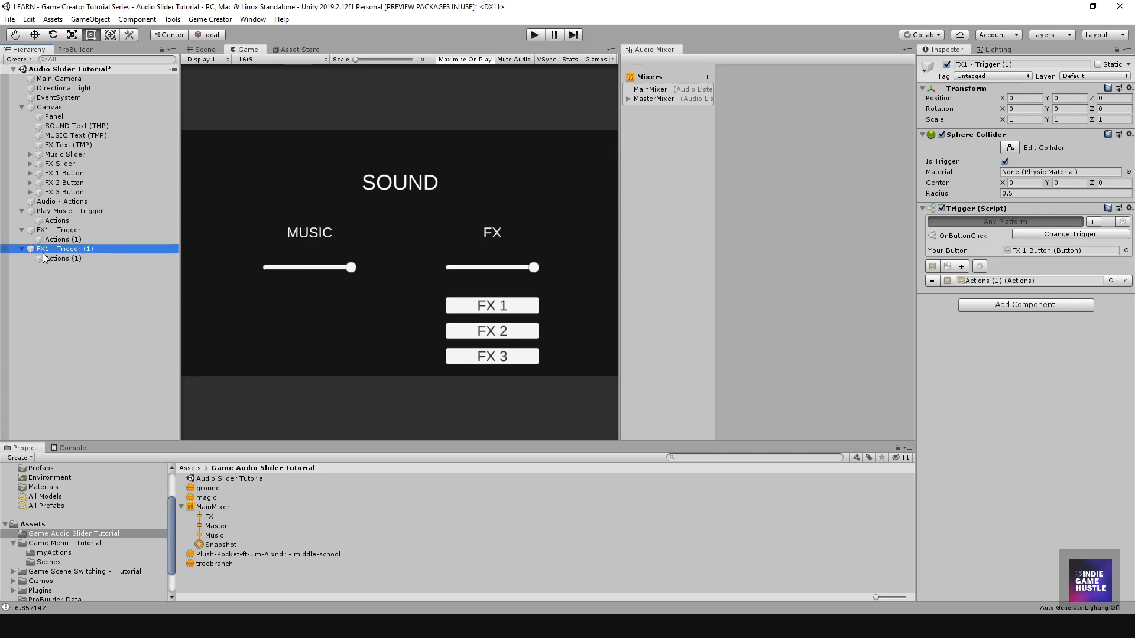
click(75, 249)
key(BackSpace)
key(BackSpace)
key(BackSpace)
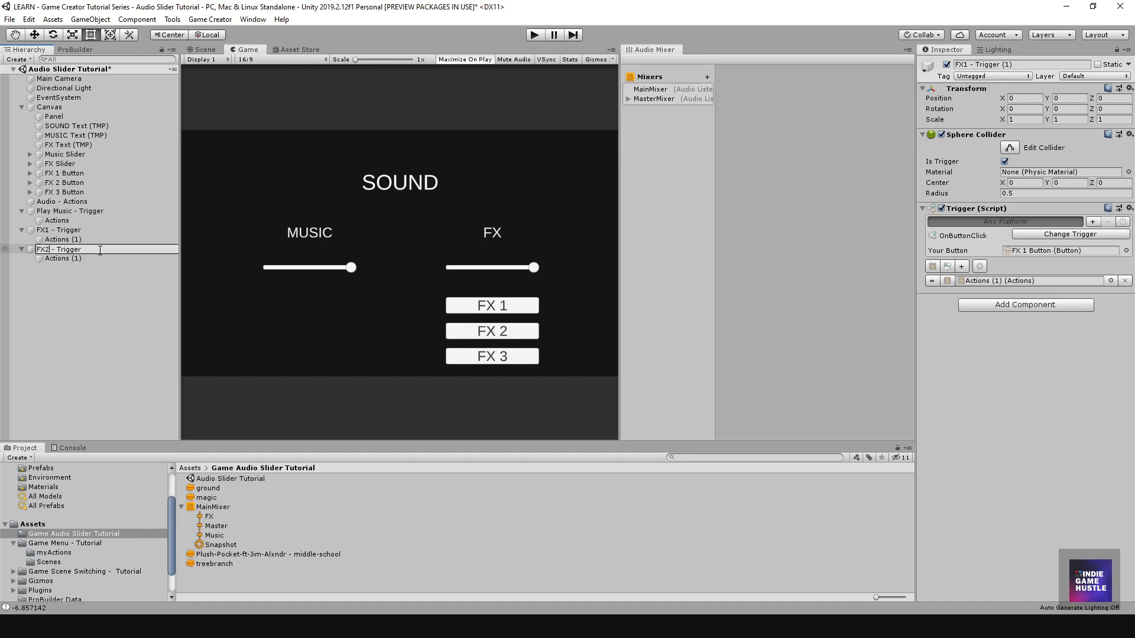
click(69, 285)
Assign FX 2 Button as the FX2 - Trigger button and set its sound action's audio clip to magic
click(69, 249)
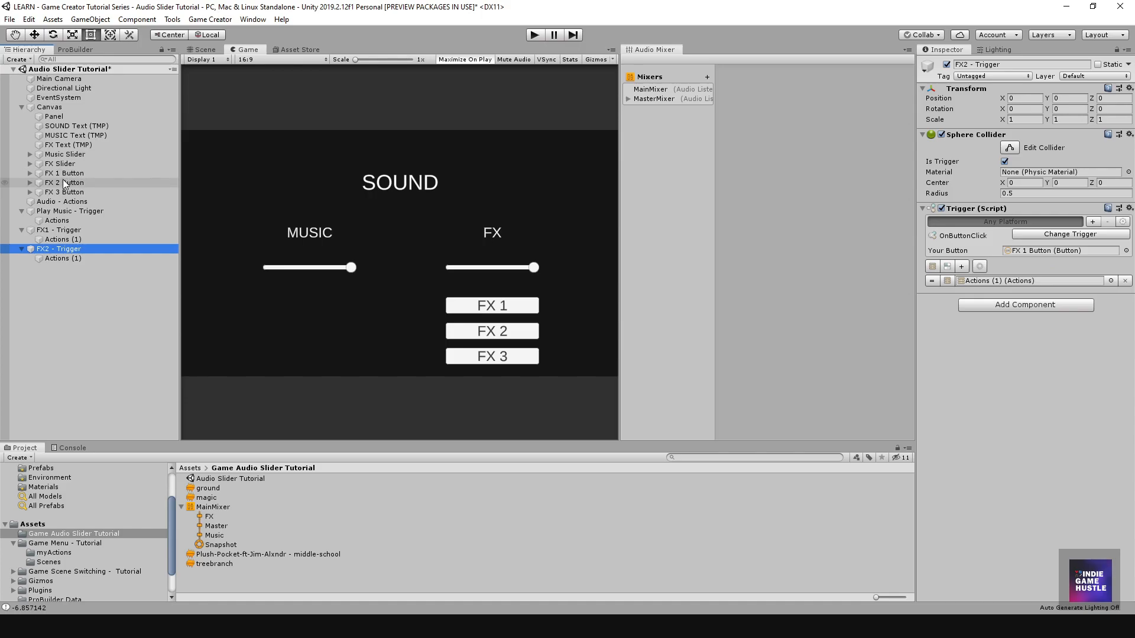
drag(50, 182, 1067, 251)
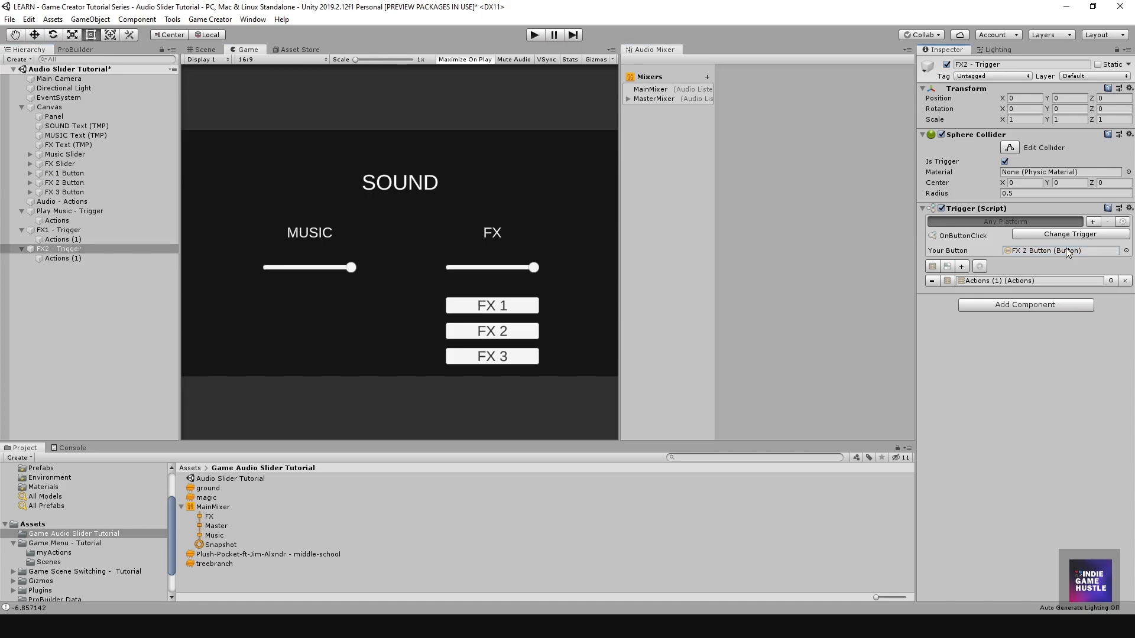
click(66, 260)
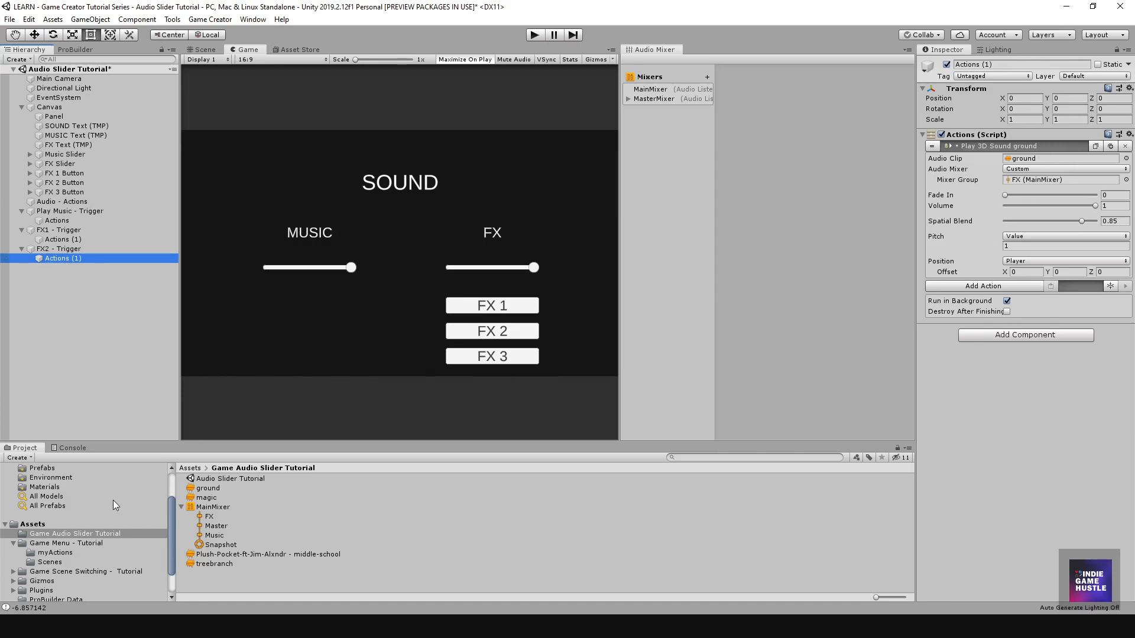
drag(193, 500, 1031, 158)
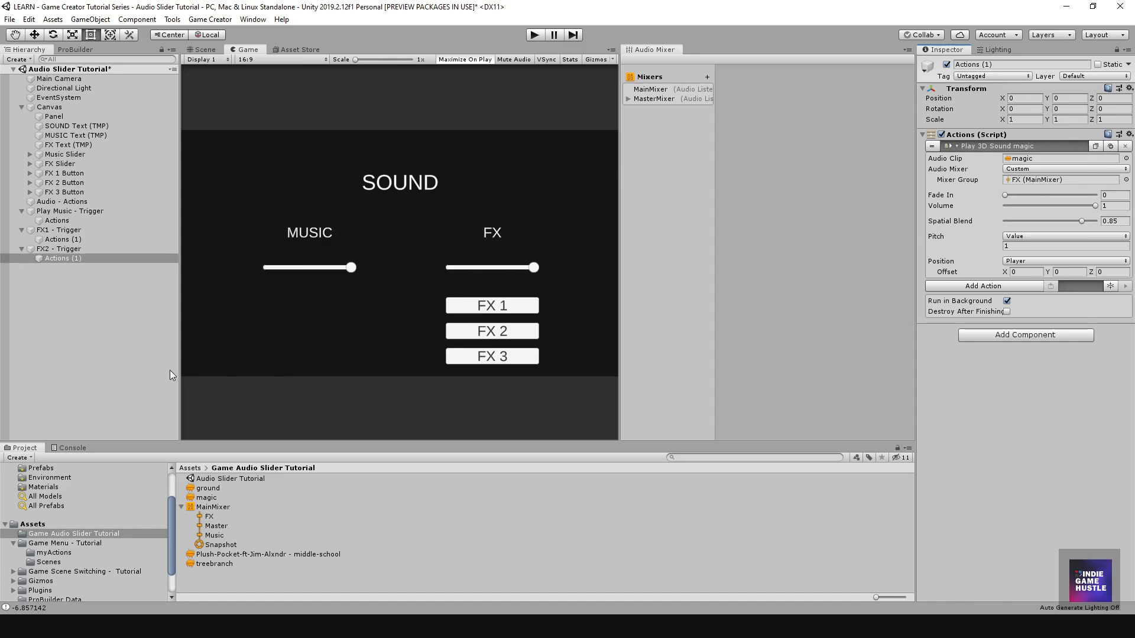
Duplicate FX2 - Trigger with its Actions object and rename the copy FX3 - Trigger
click(55, 278)
click(57, 250)
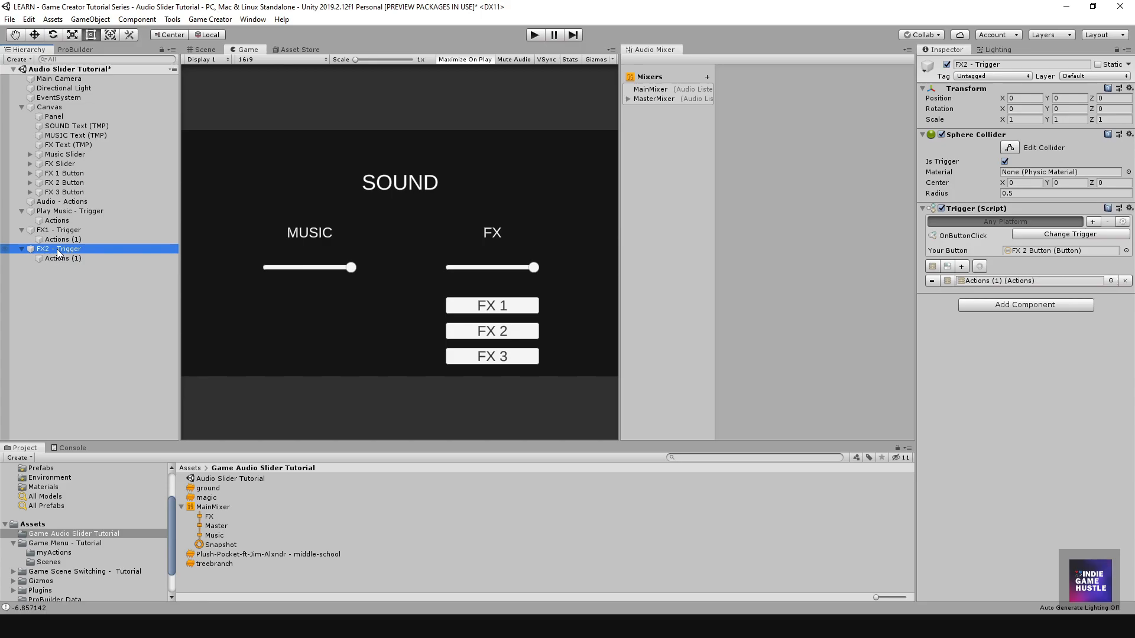
key(ctrl+d)
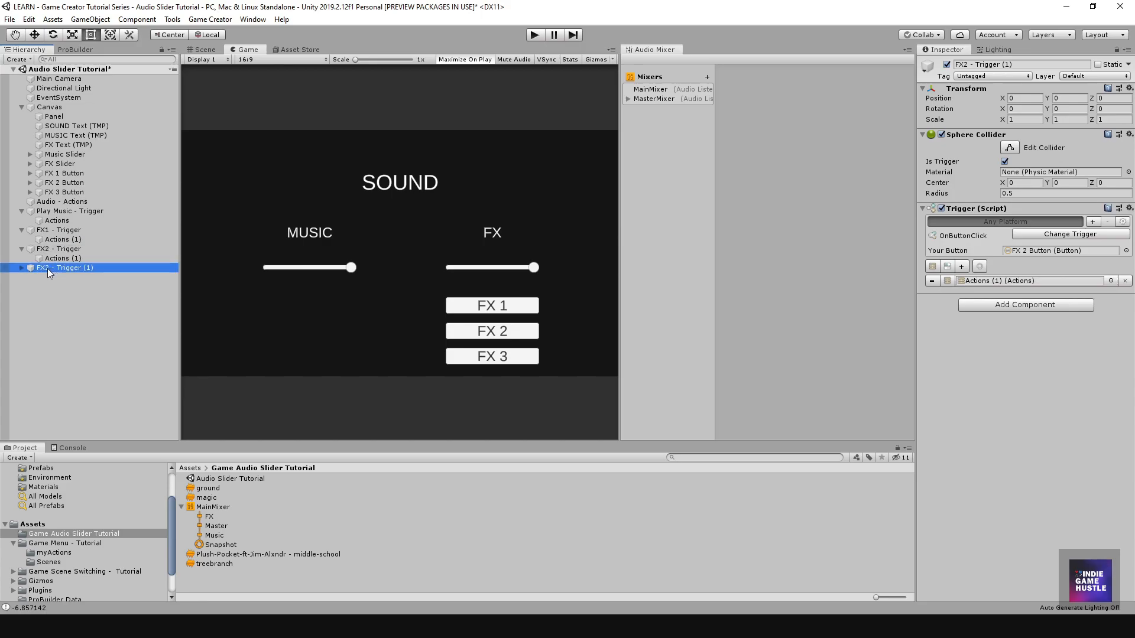
click(76, 267)
click(99, 268)
key(BackSpace)
key(BackSpace)
key(BackSpace)
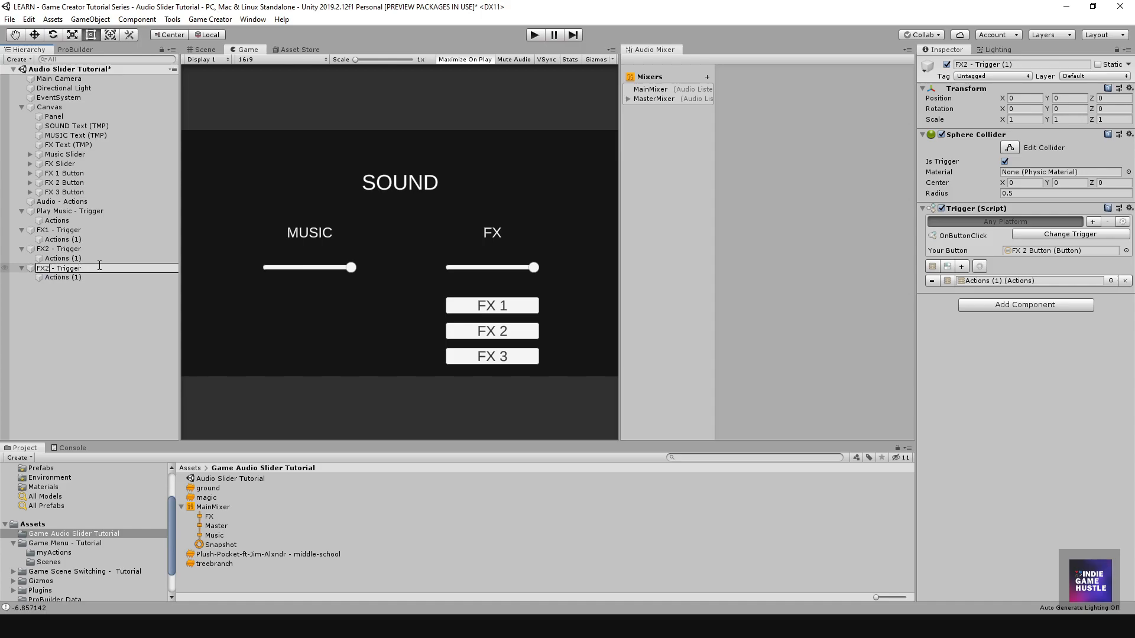
click(88, 277)
Assign FX 3 Button as the FX3 - Trigger button and set its sound action's audio clip to treebranch
click(85, 271)
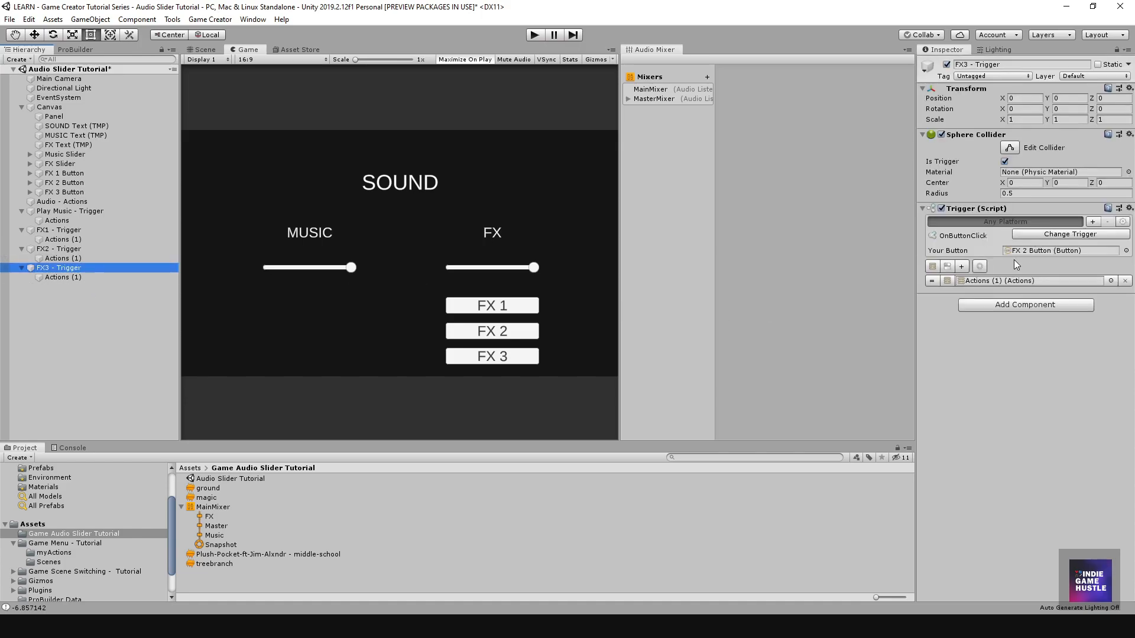
drag(47, 193, 1012, 252)
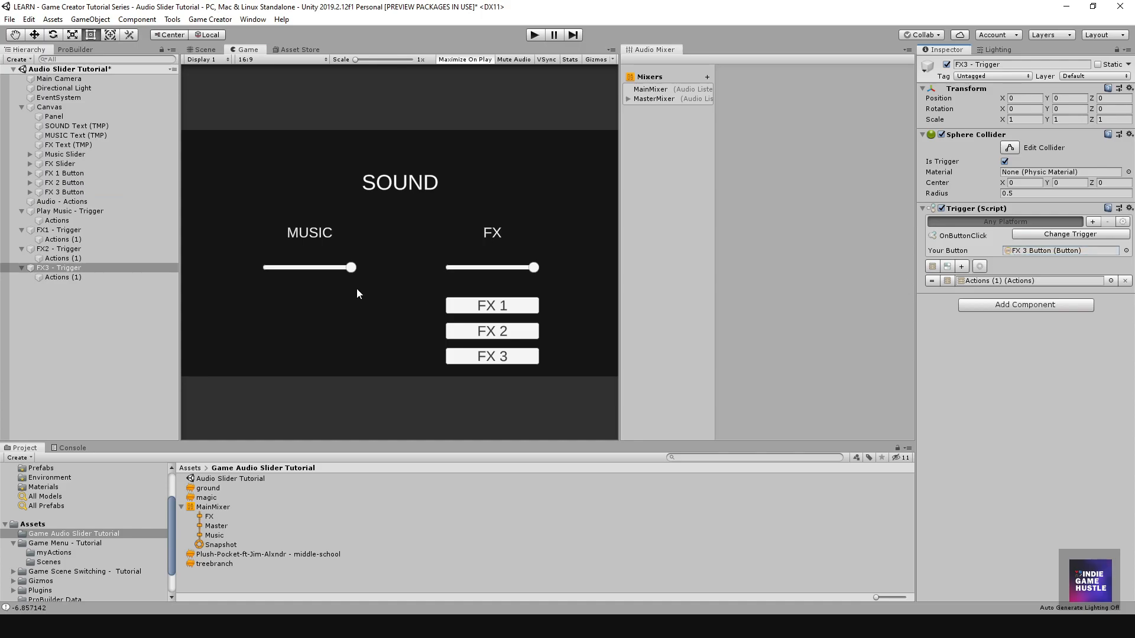
click(59, 277)
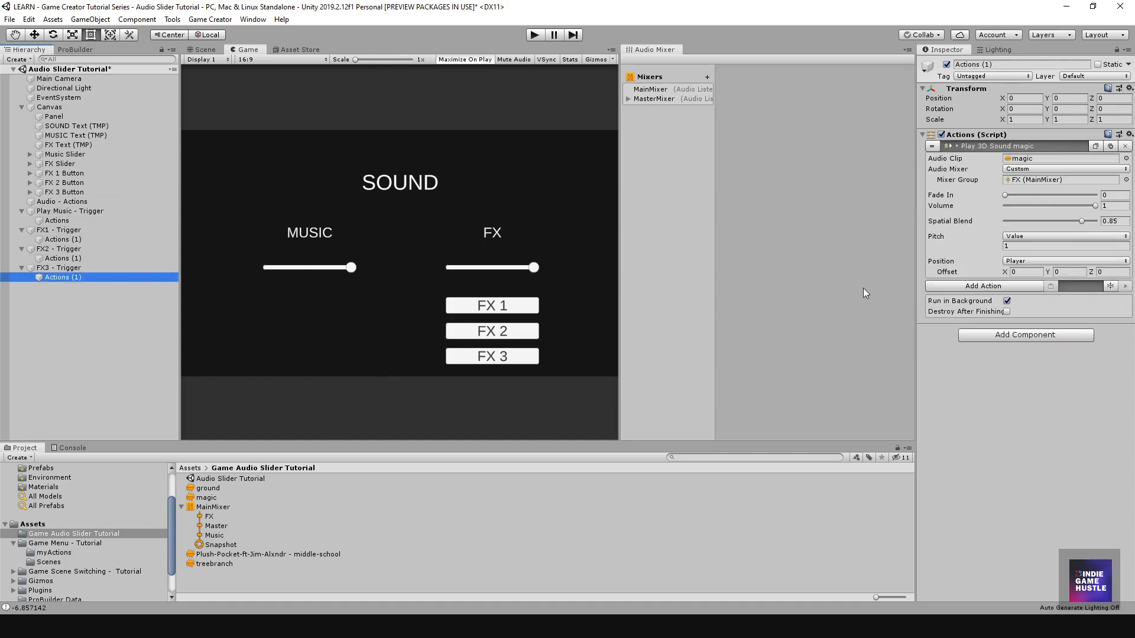
drag(201, 566, 1024, 164)
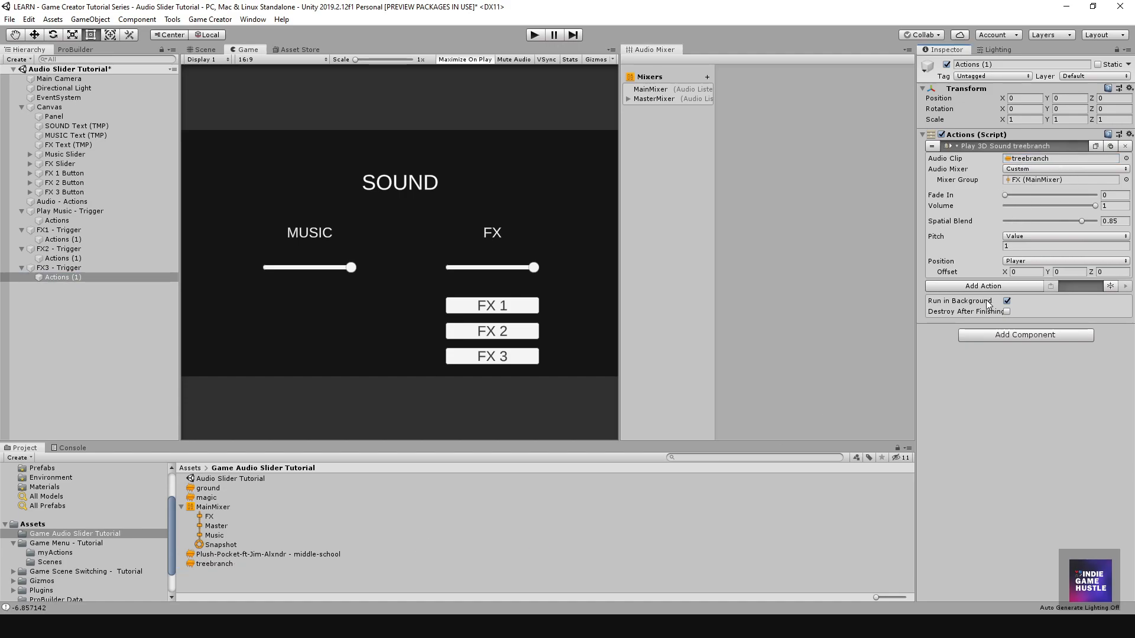
Collapse the three FX triggers and review the settings of Play Music - Trigger, its Actions object and FX1 - Trigger
click(23, 268)
click(21, 249)
click(22, 230)
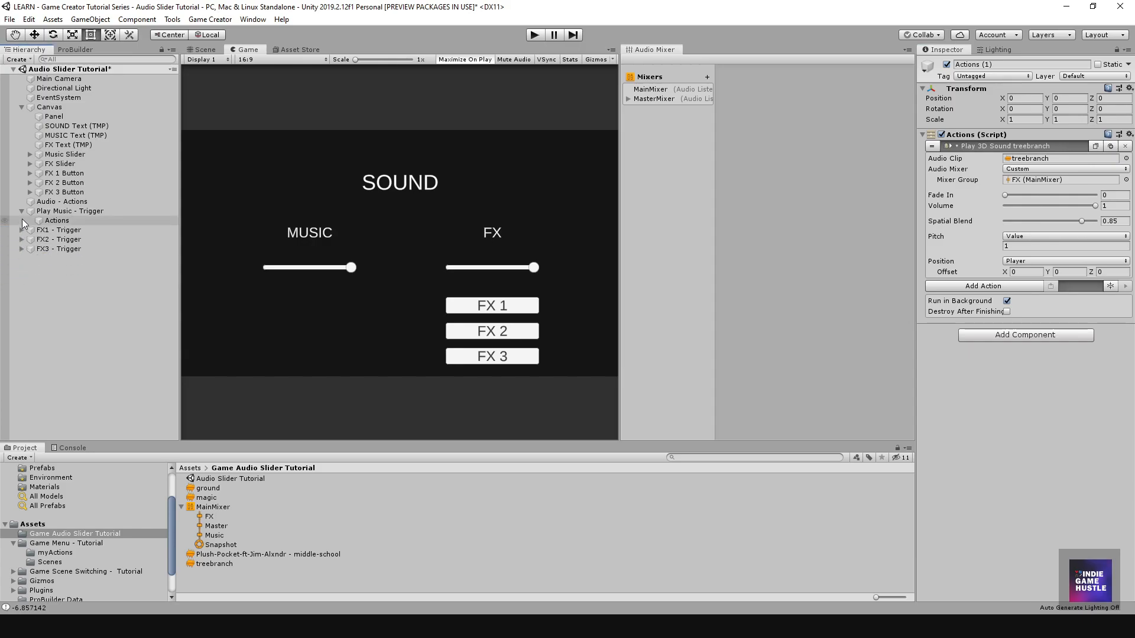
click(59, 212)
click(56, 221)
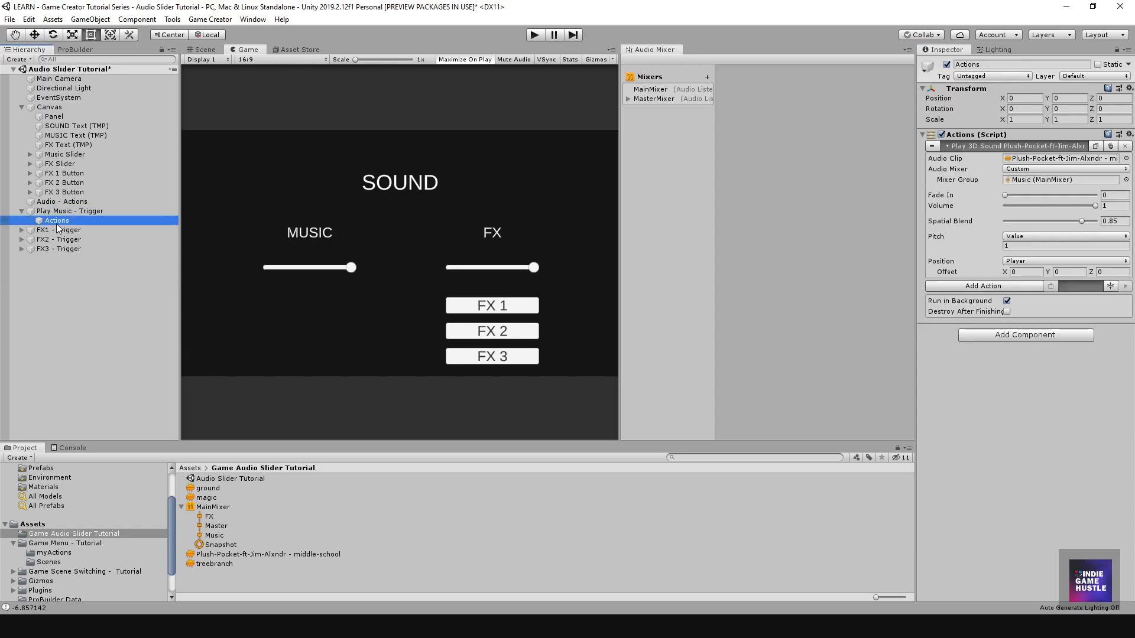
click(21, 211)
click(21, 211)
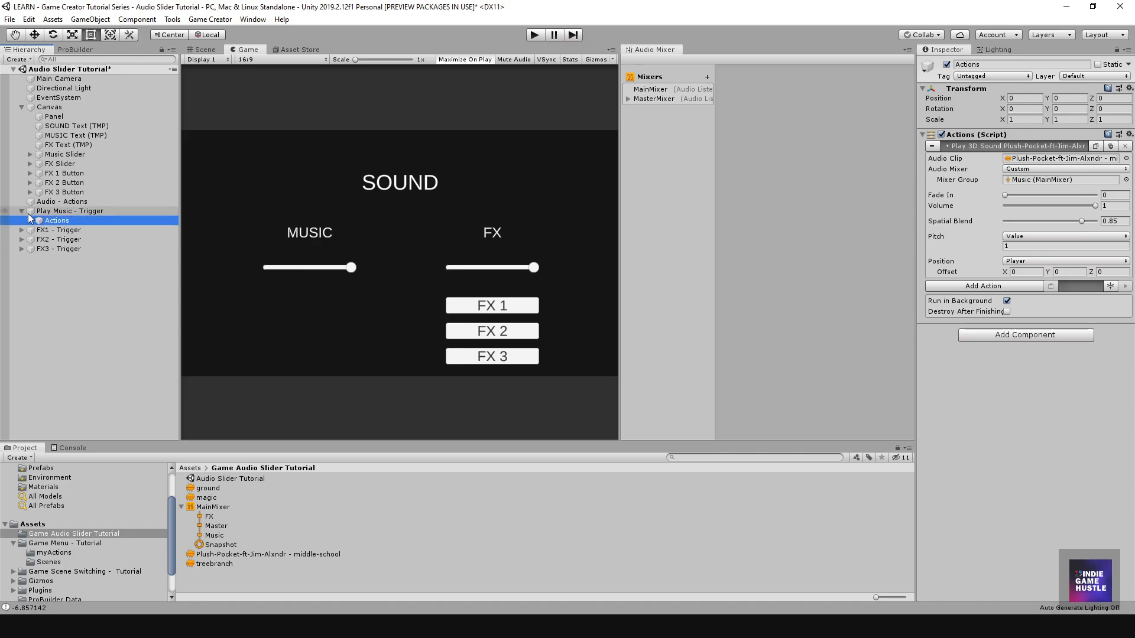
click(70, 211)
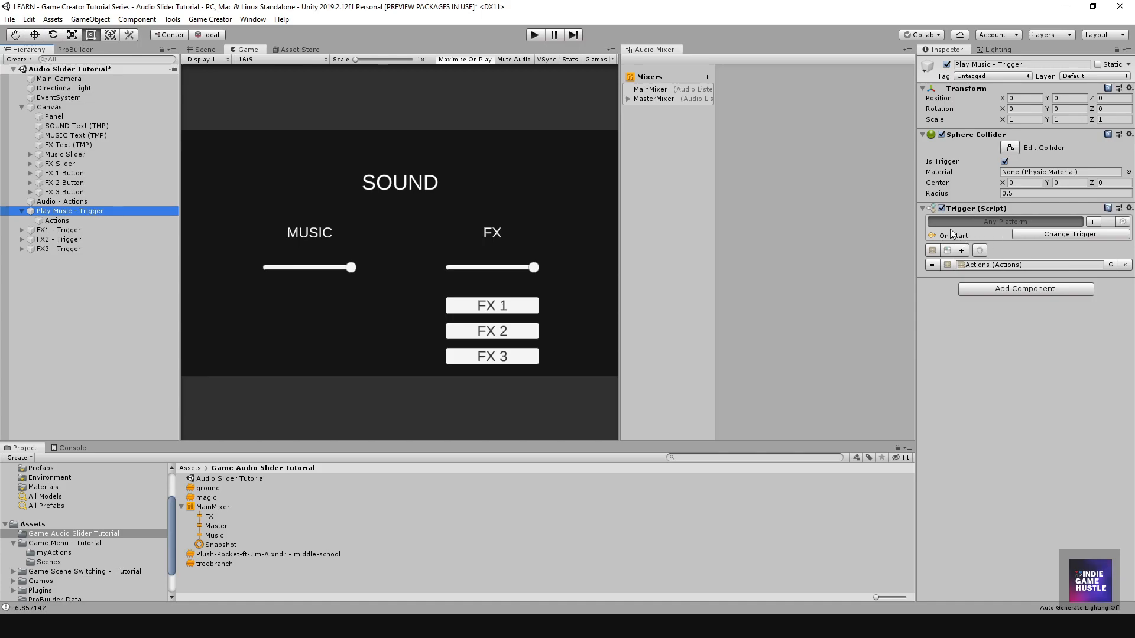
click(42, 231)
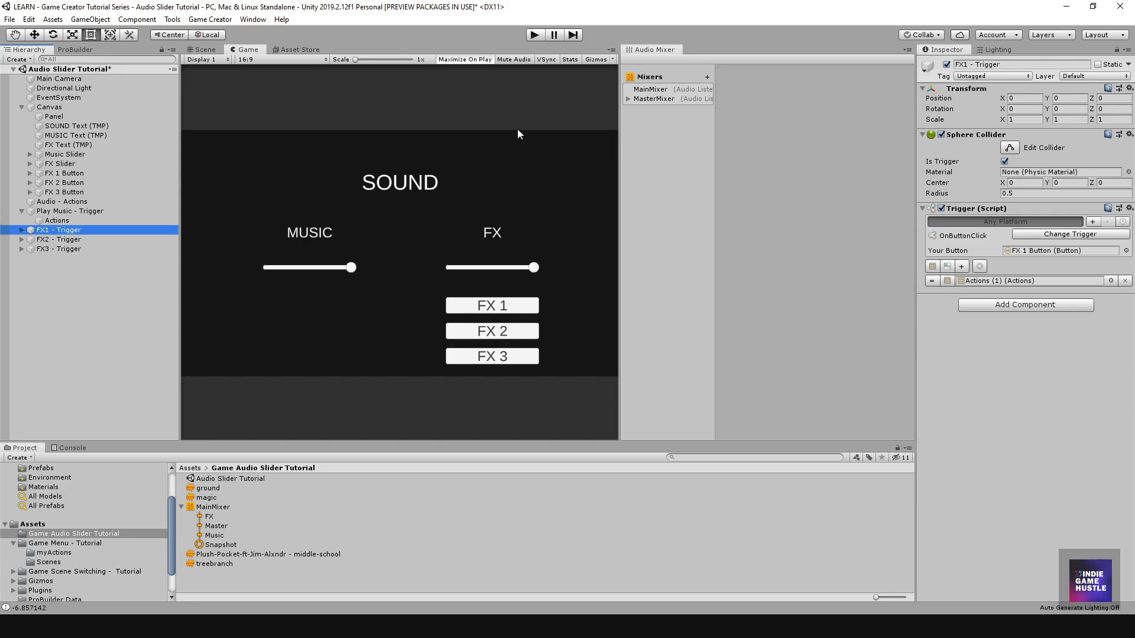
Play-test the scene with the music slider lowered to about three quarters, triggering the FX 1, FX 2 and FX 3 sounds
click(535, 35)
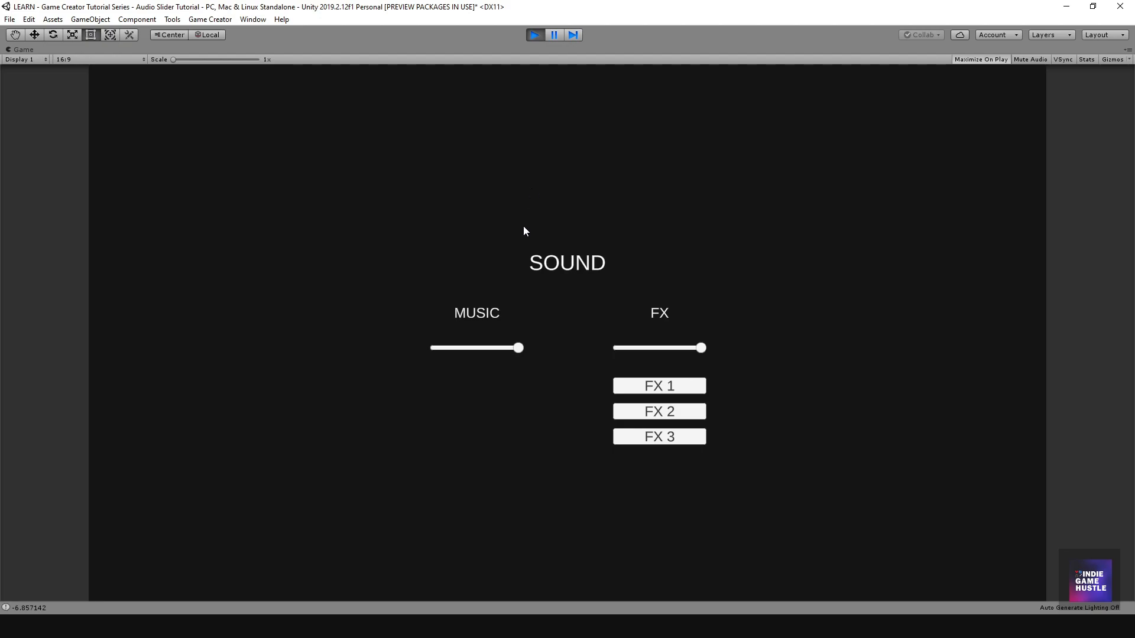
mouse_move(518, 348)
mouse_down()
mouse_move(477, 348)
mouse_move(522, 349)
mouse_move(497, 349)
mouse_up()
click(658, 393)
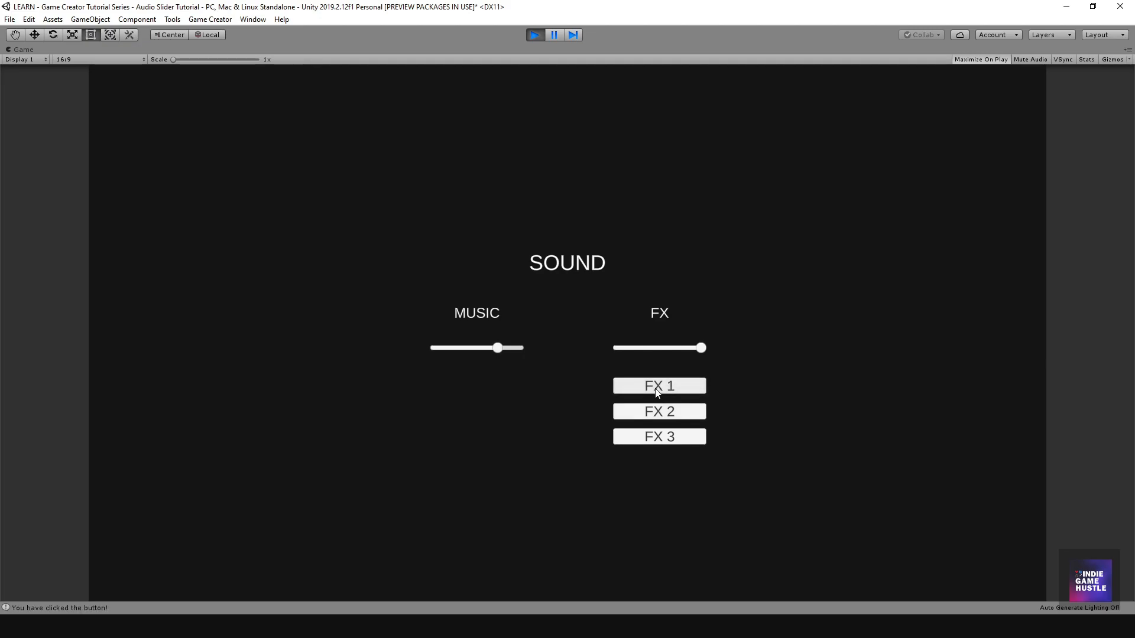
click(657, 392)
click(657, 393)
click(658, 413)
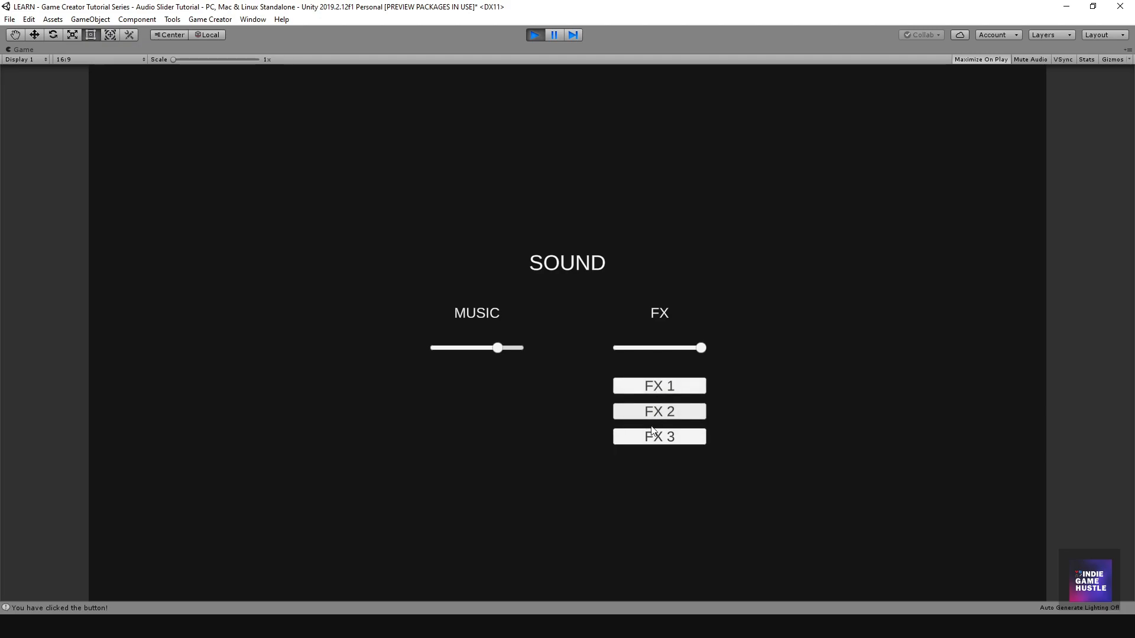
click(646, 440)
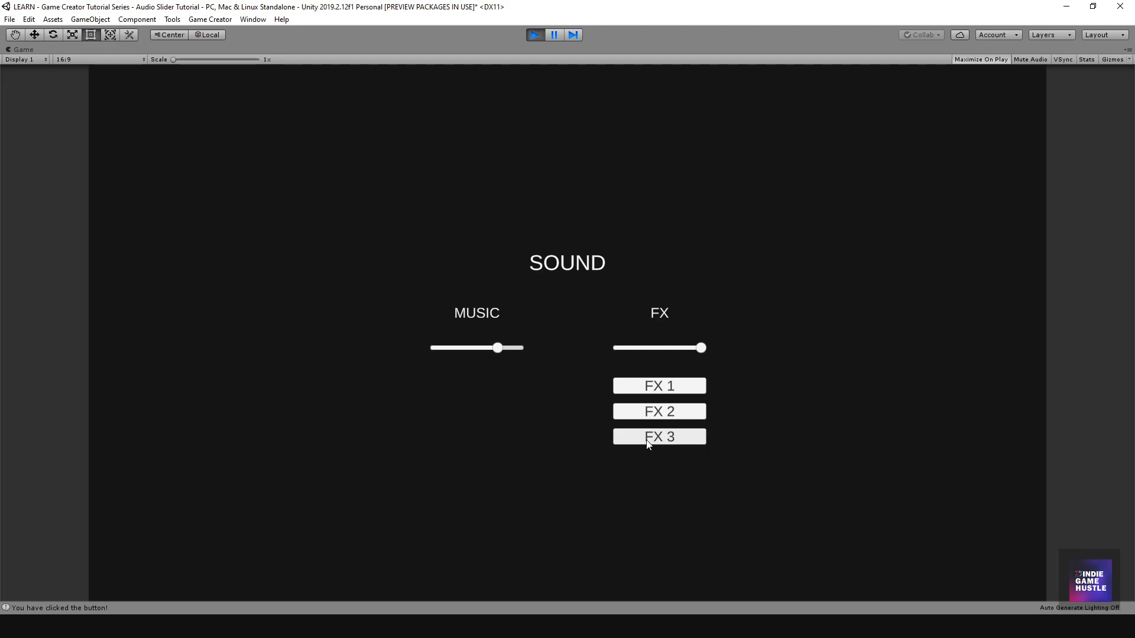
click(683, 389)
click(683, 390)
click(682, 390)
click(683, 389)
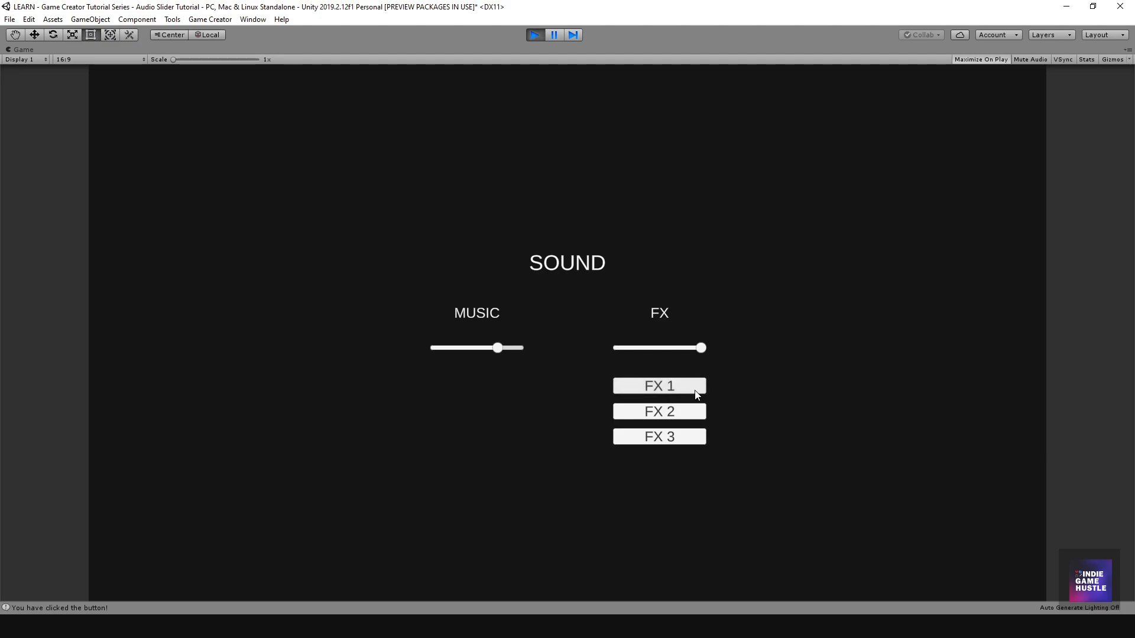
click(695, 391)
click(696, 391)
Lower the FX slider to about 70 percent and trigger all three FX sounds again to compare their volume
drag(703, 350, 677, 347)
click(663, 385)
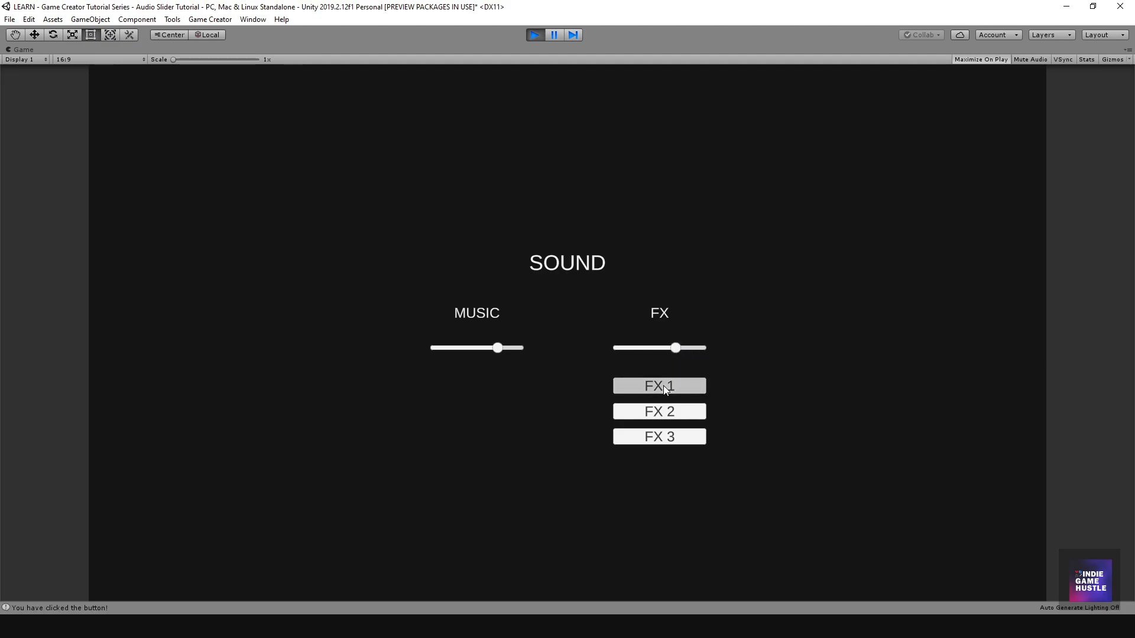
click(665, 389)
click(665, 387)
click(664, 387)
click(665, 387)
click(666, 412)
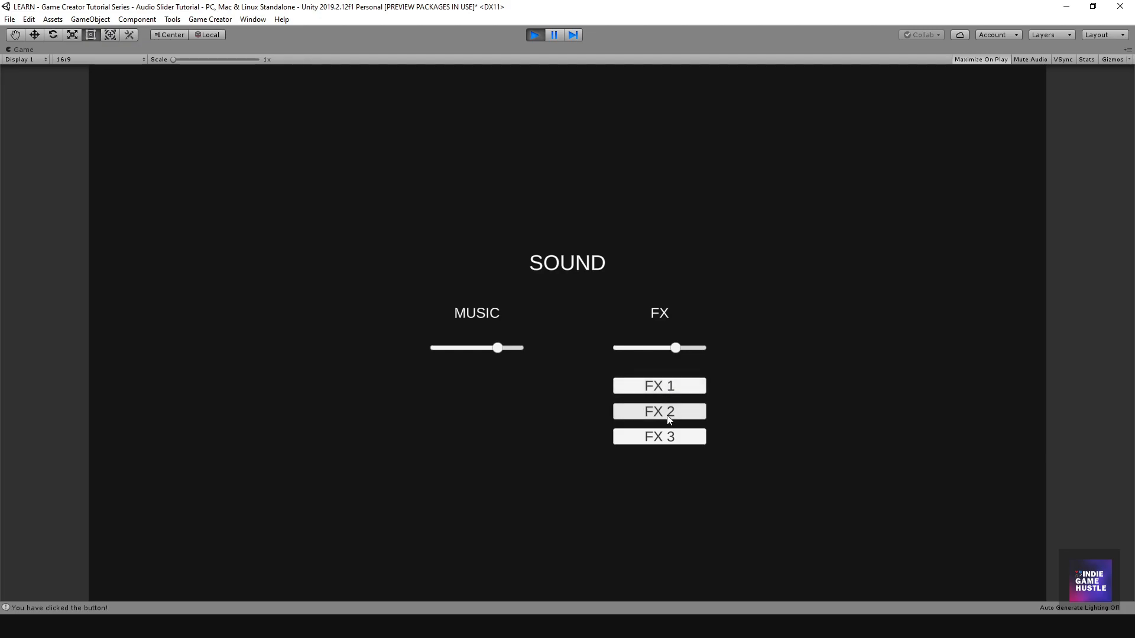
click(666, 440)
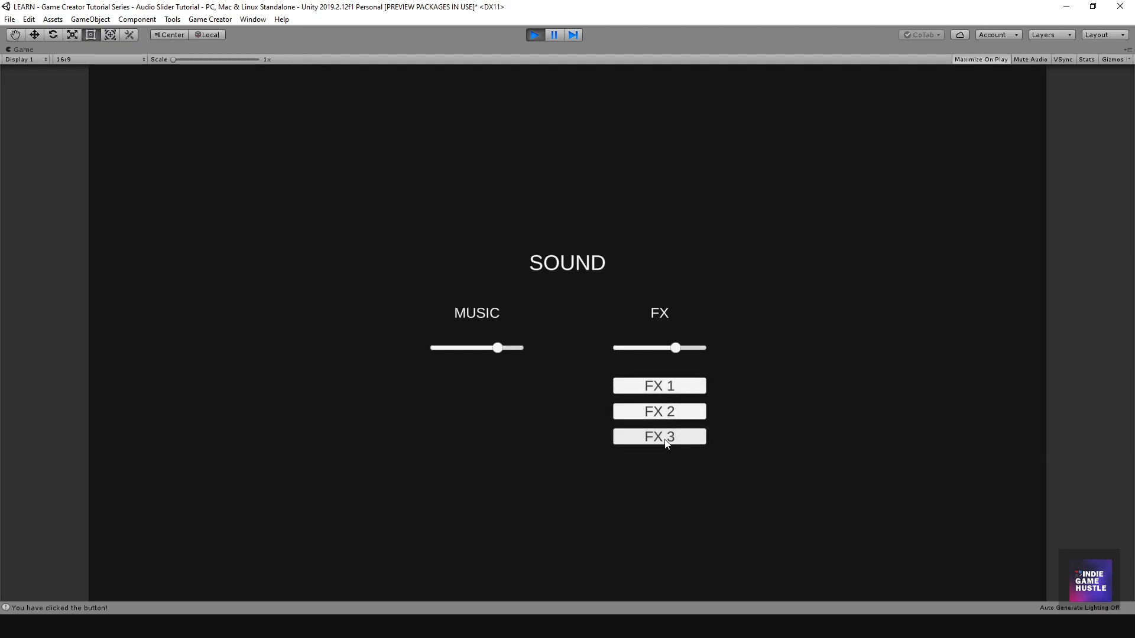
Raise the FX slider to nearly full, trigger the FX 1 sound several times and stop the play test
drag(675, 348, 690, 347)
click(686, 386)
click(687, 387)
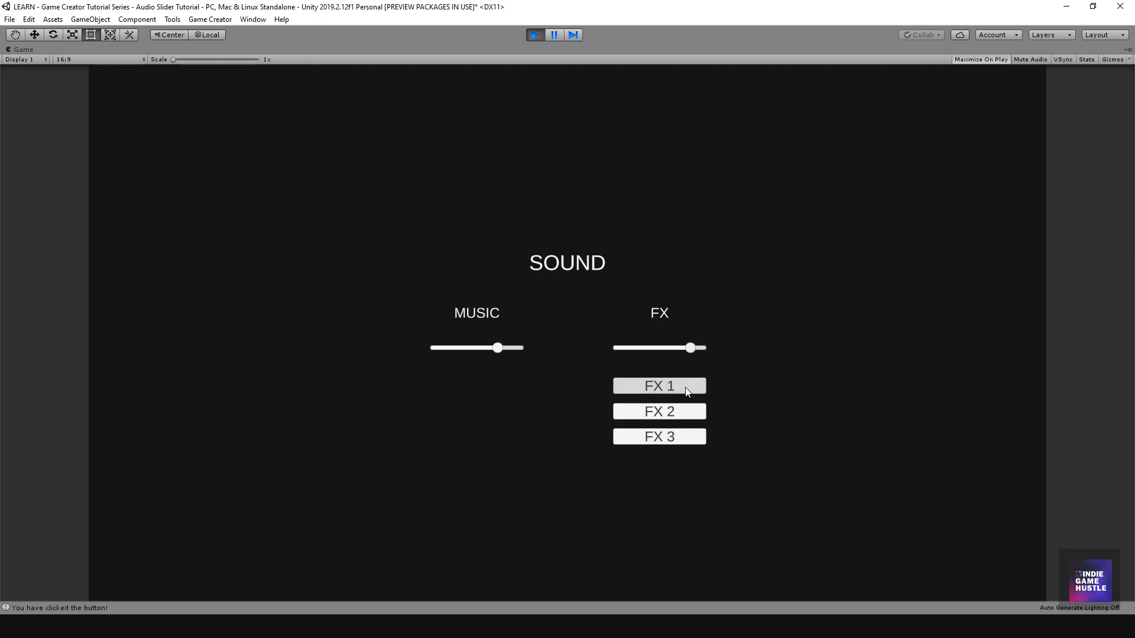
click(676, 388)
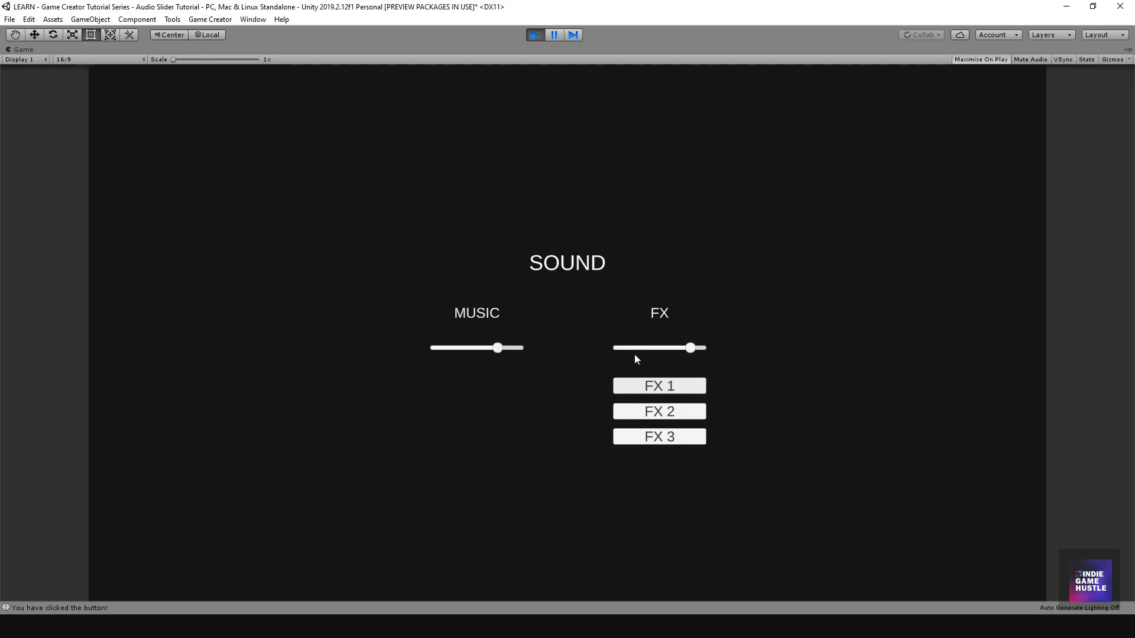
click(672, 385)
click(533, 36)
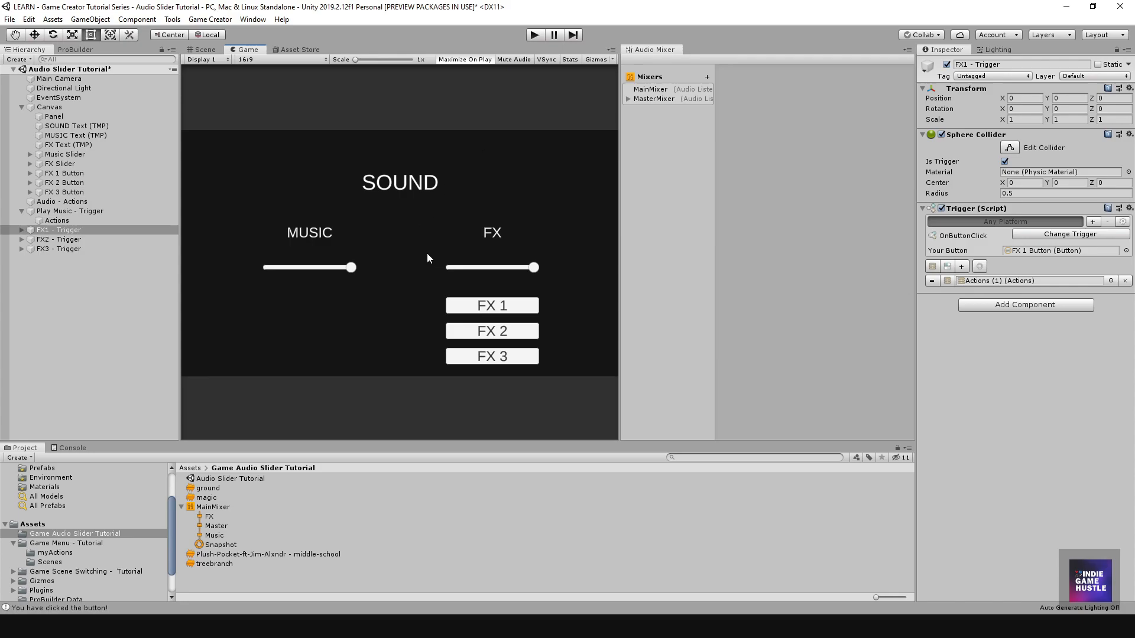
Widen the Audio Mixer's mixer list and enlarge the Game view in the editor layout
drag(714, 211, 773, 225)
drag(618, 245, 711, 243)
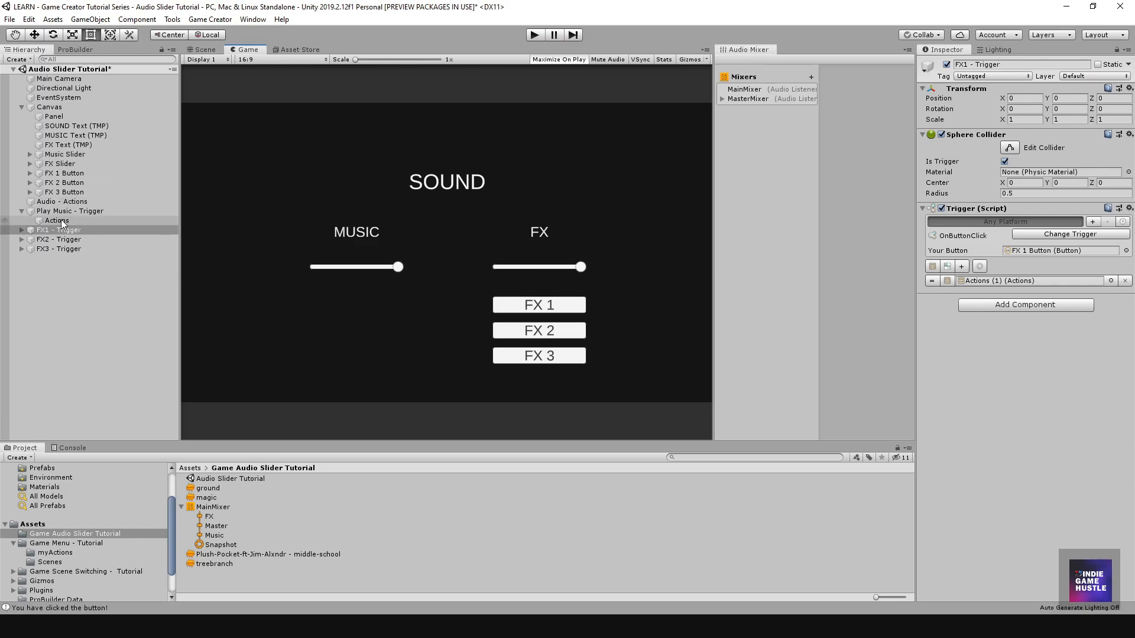
Inspect the AudioSlider action on Audio - Actions and open the Game Creator preferences to compare its variable names with the global variables
click(21, 211)
click(53, 202)
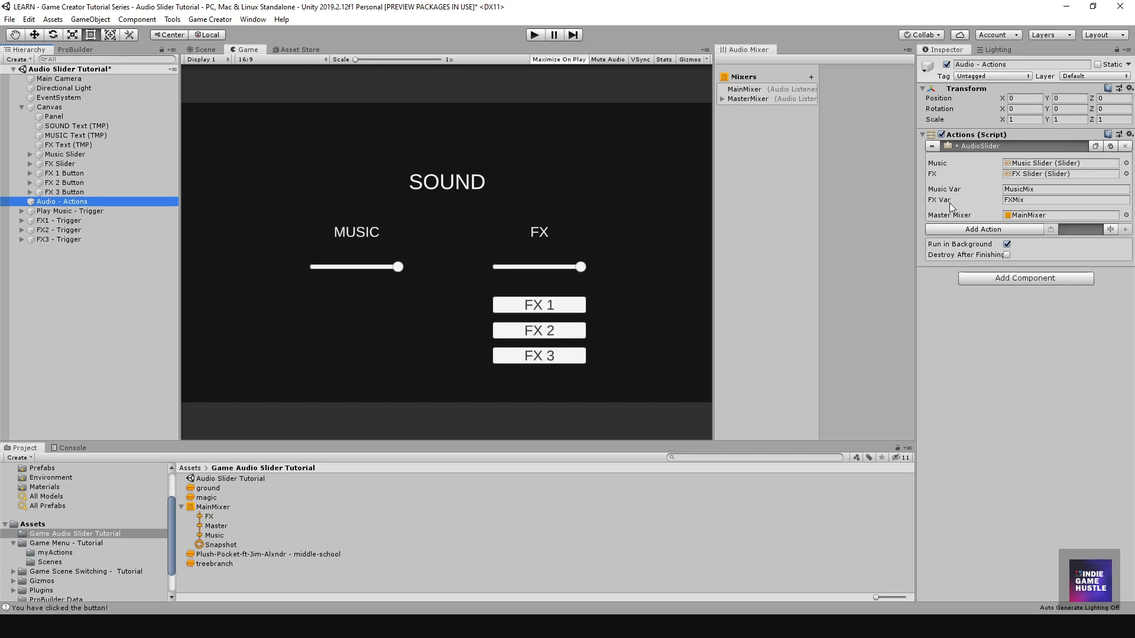
click(253, 19)
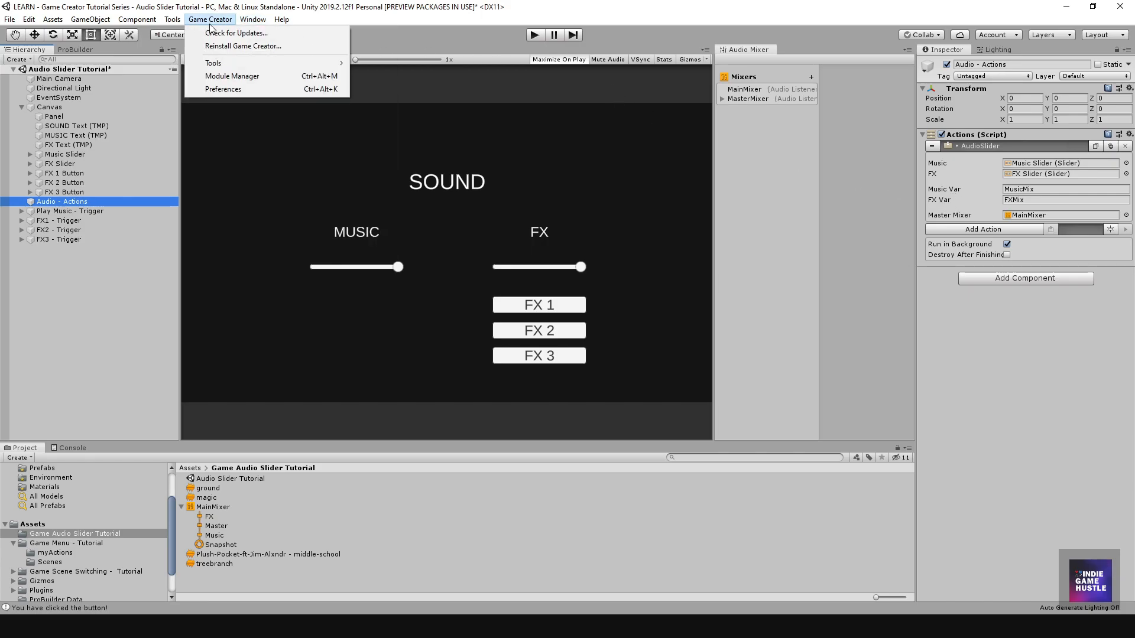
click(222, 88)
drag(847, 128, 267, 105)
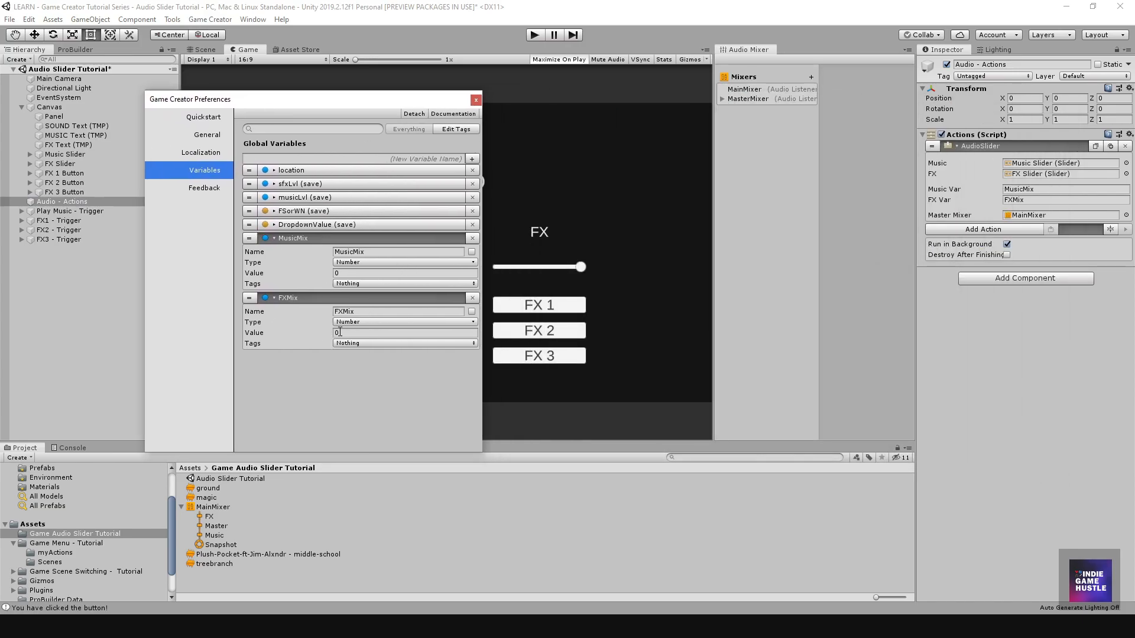
Check MainMixer's exposed parameters against the MusicMix and FXMix global variables, moving the preferences window over the Game view
click(754, 92)
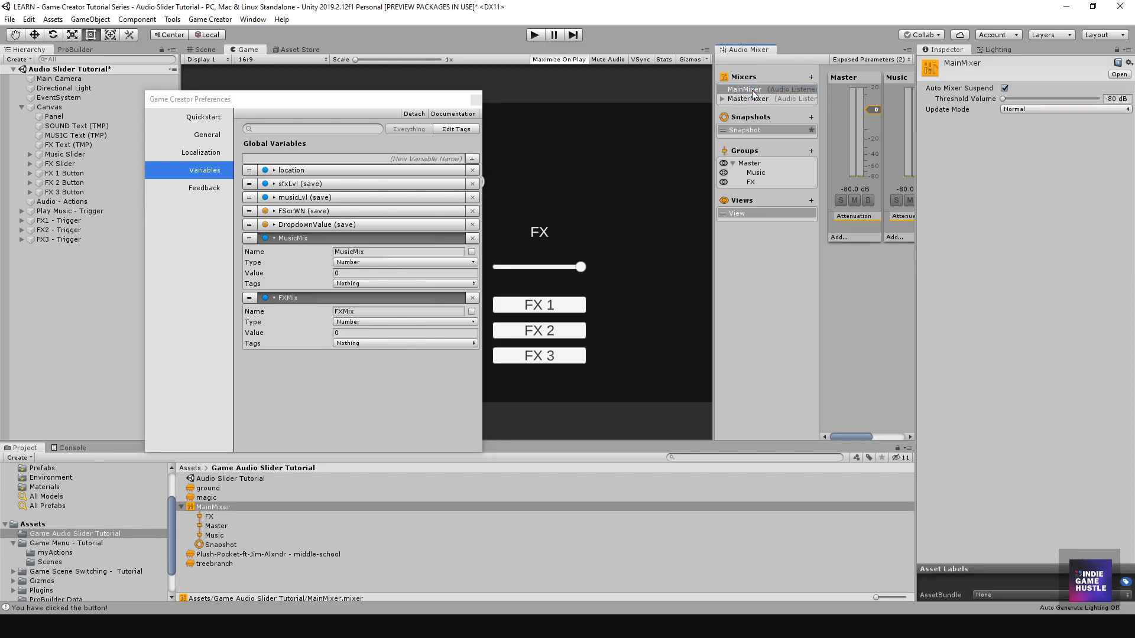
click(874, 60)
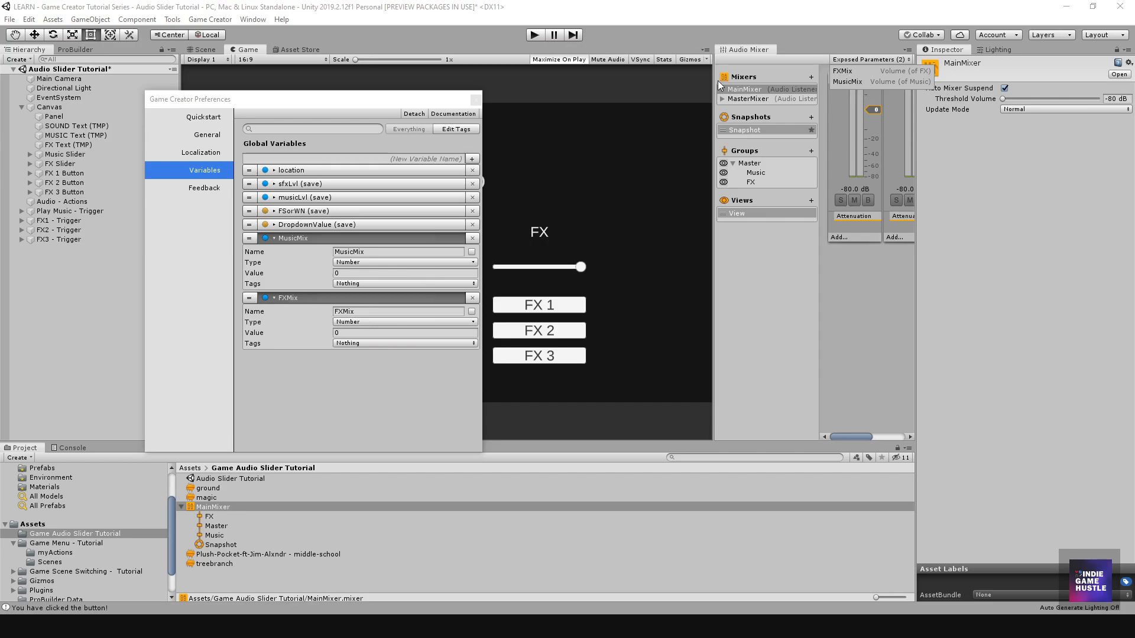
drag(343, 102, 565, 139)
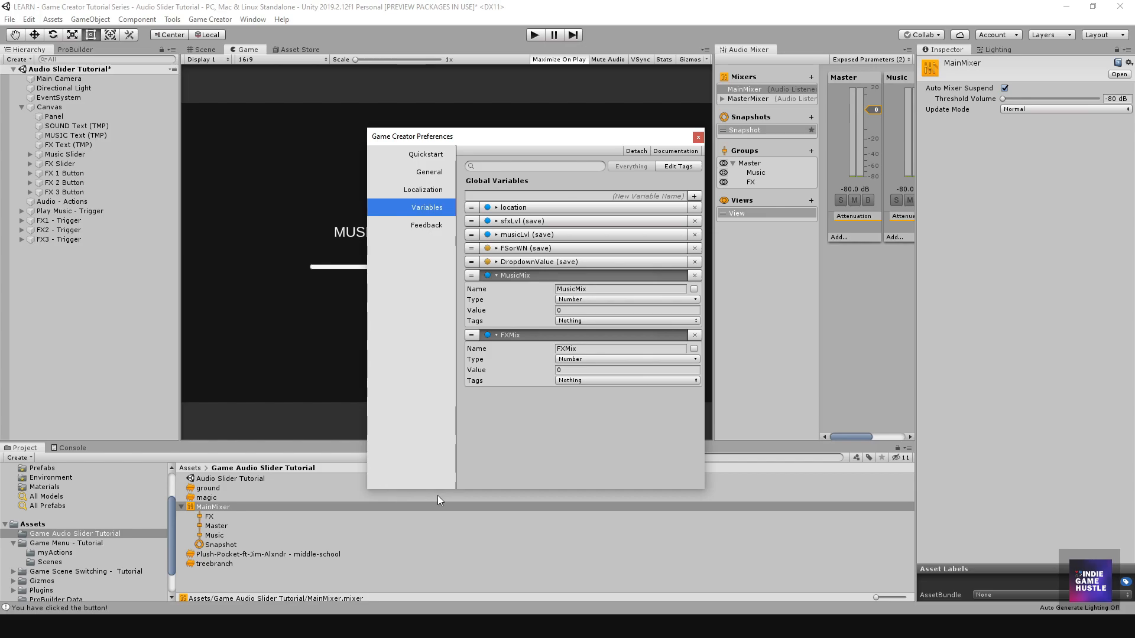
drag(591, 140, 510, 128)
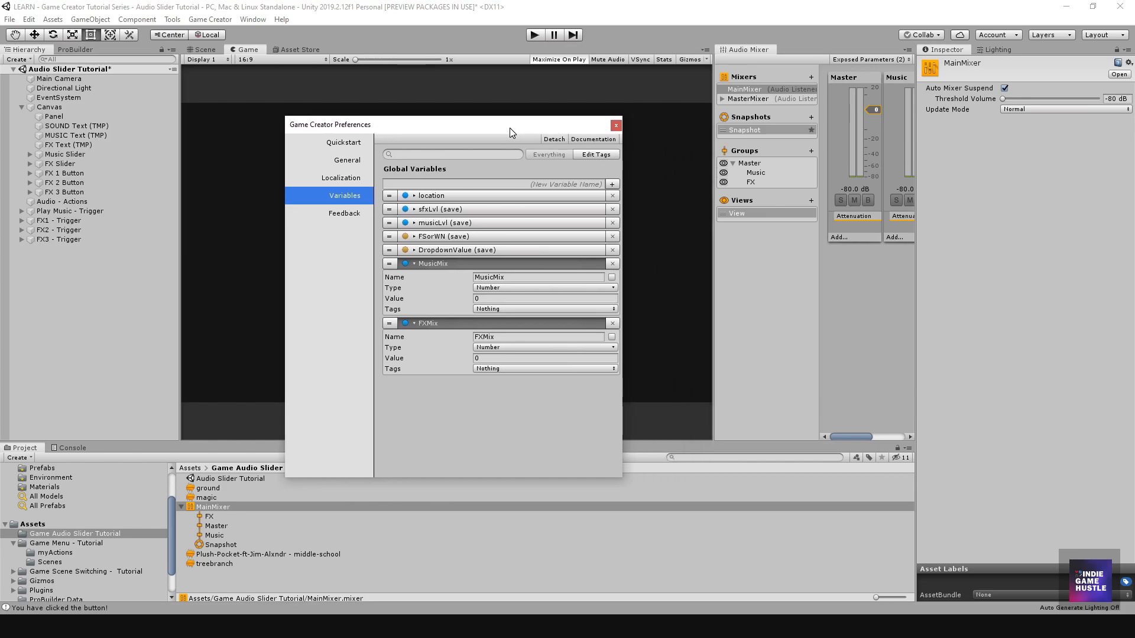